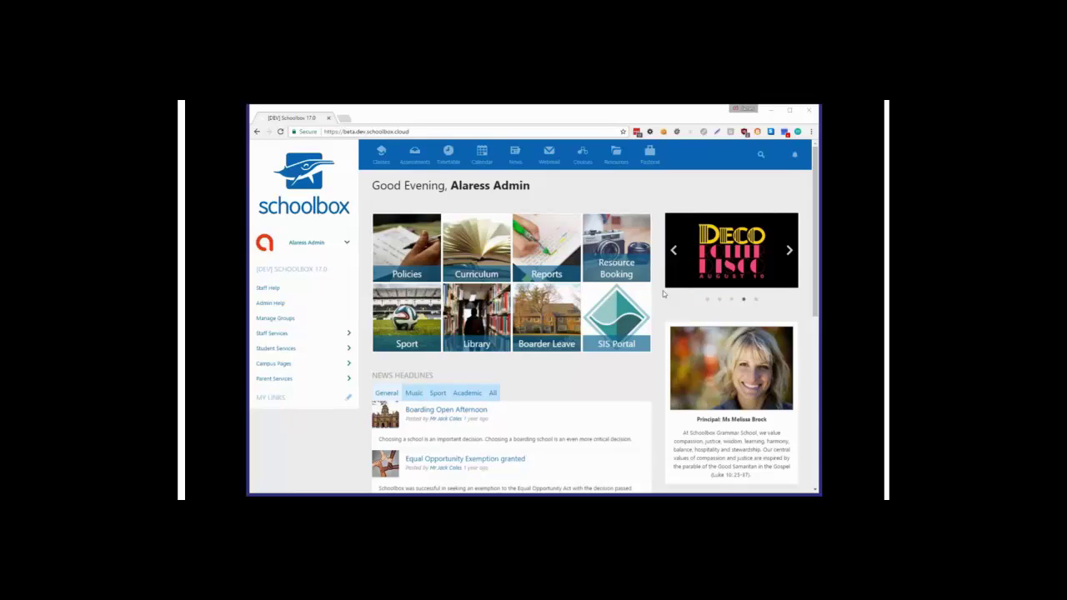
Open the ePortfolio Deployment page in Schoolbox Administration and review its source and target user options.
left_click(338, 239)
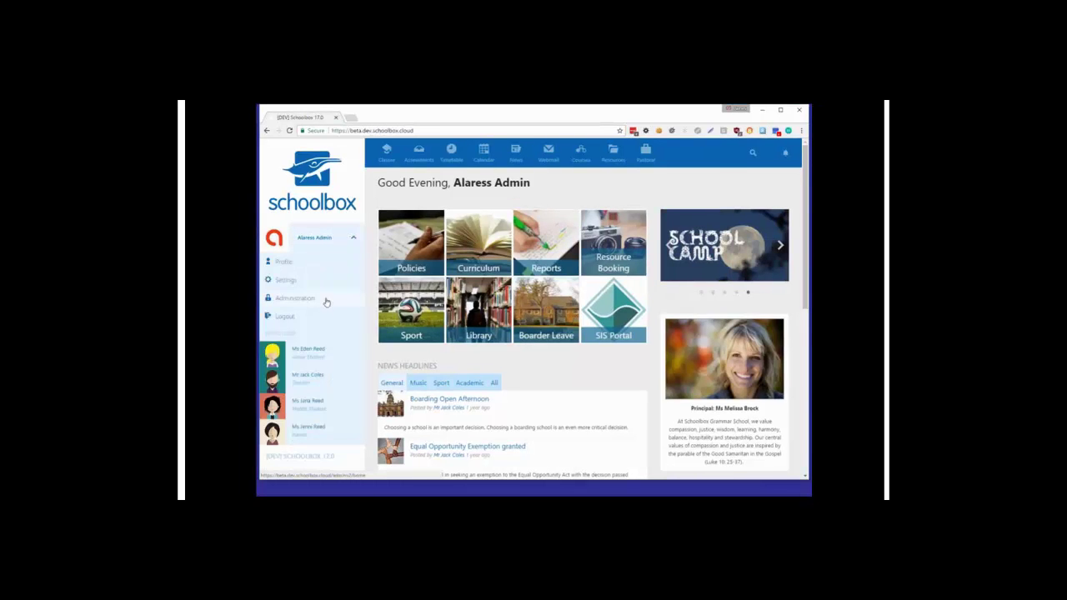
left_click(326, 299)
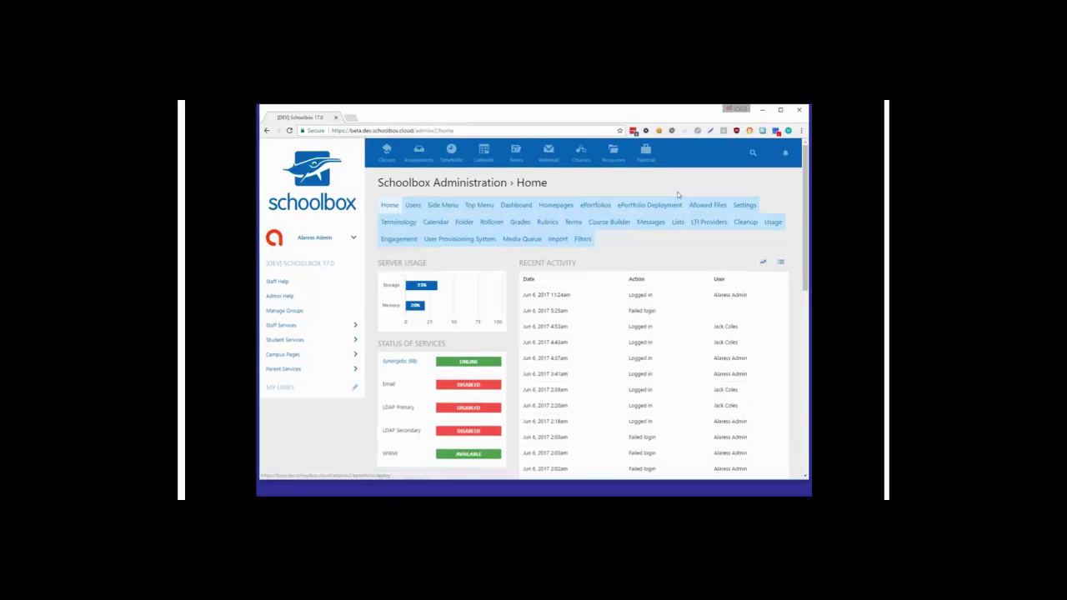
left_click(639, 206)
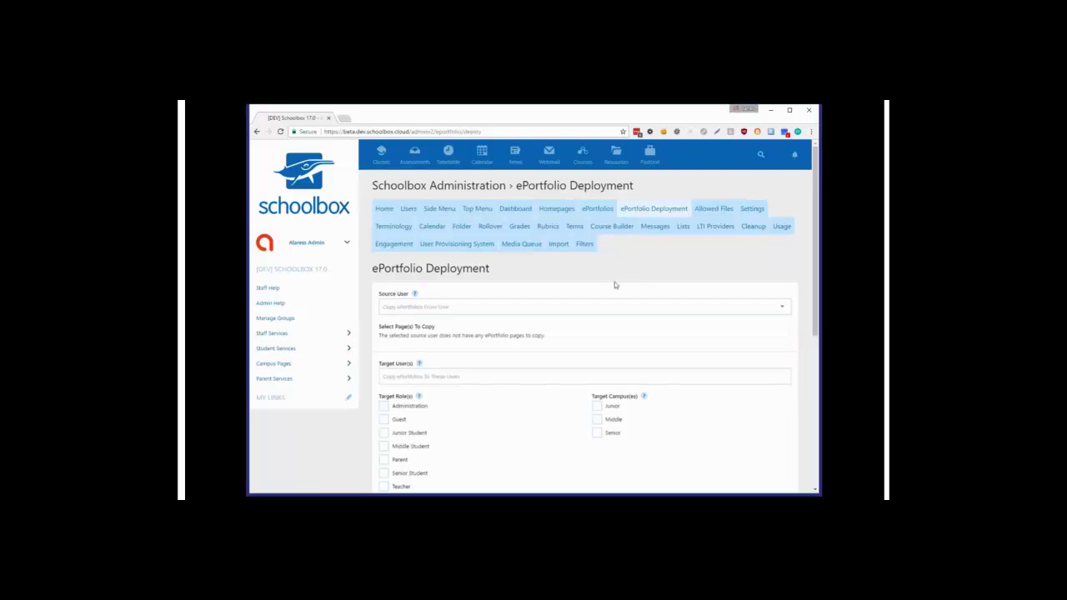
scroll(492, 283, "down", 1)
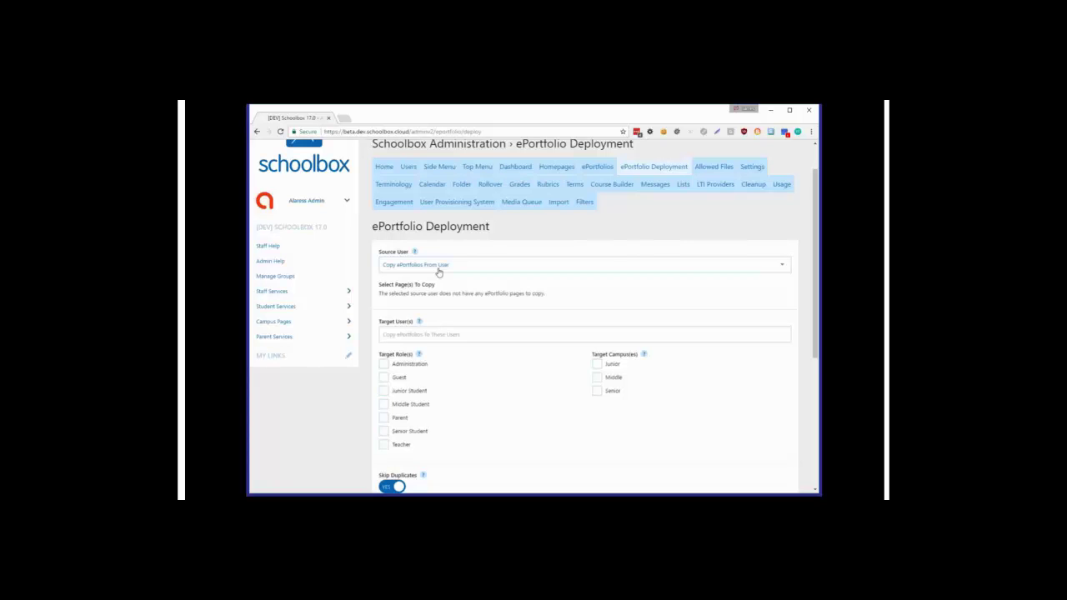
Try selecting Junior Student as a target role in the ePortfolio deployment form.
scroll(438, 273, "down", 1)
left_click(384, 307)
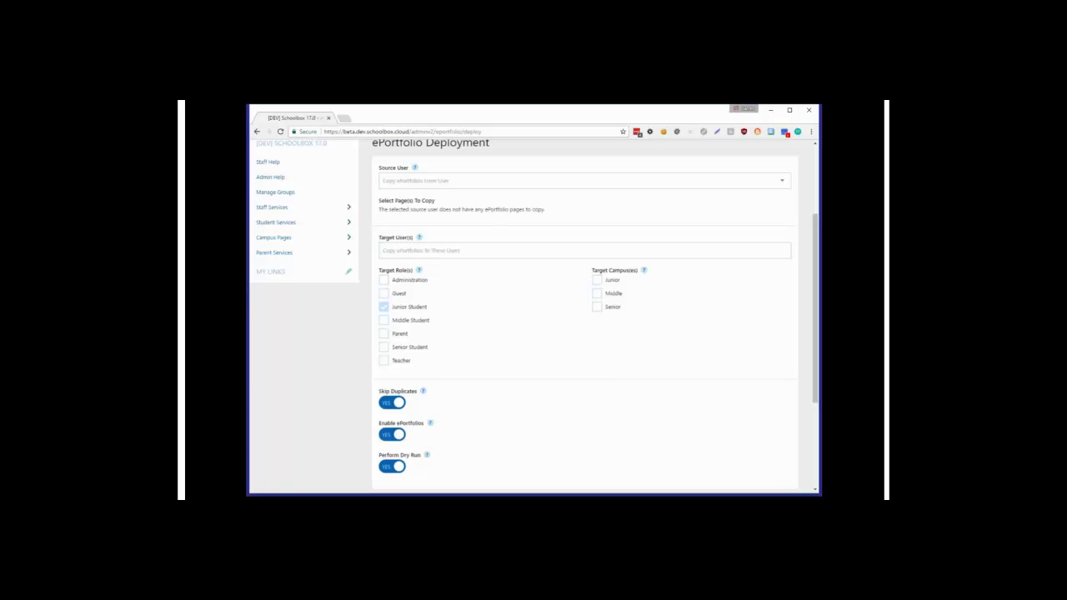
left_click(384, 307)
left_click(383, 293)
scroll(524, 267, "up", 1)
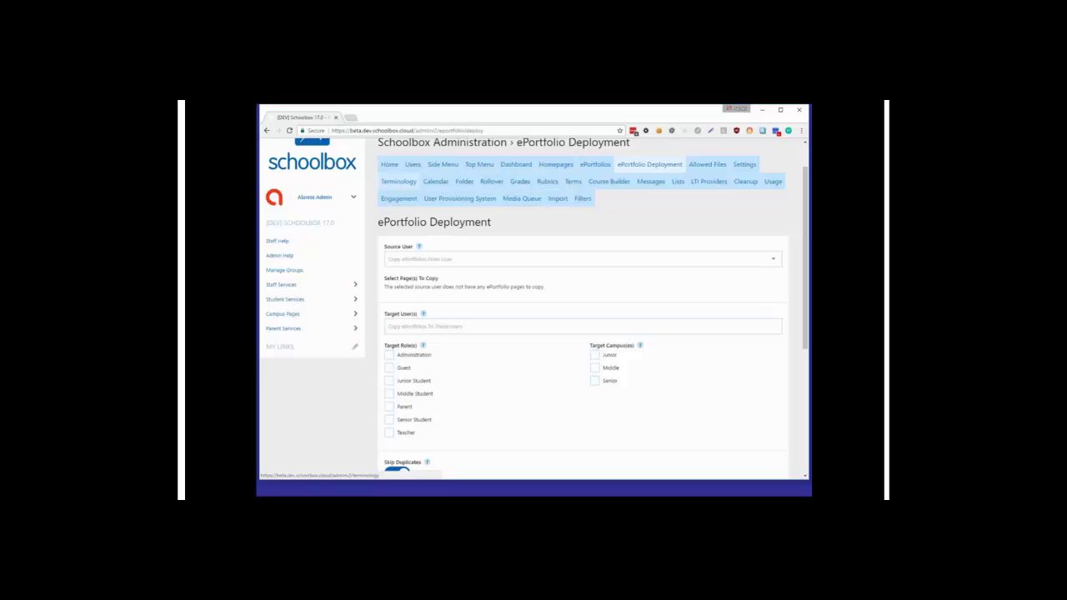
Open the Terminology administration page and look through the complete list of configurable terms.
left_click(392, 182)
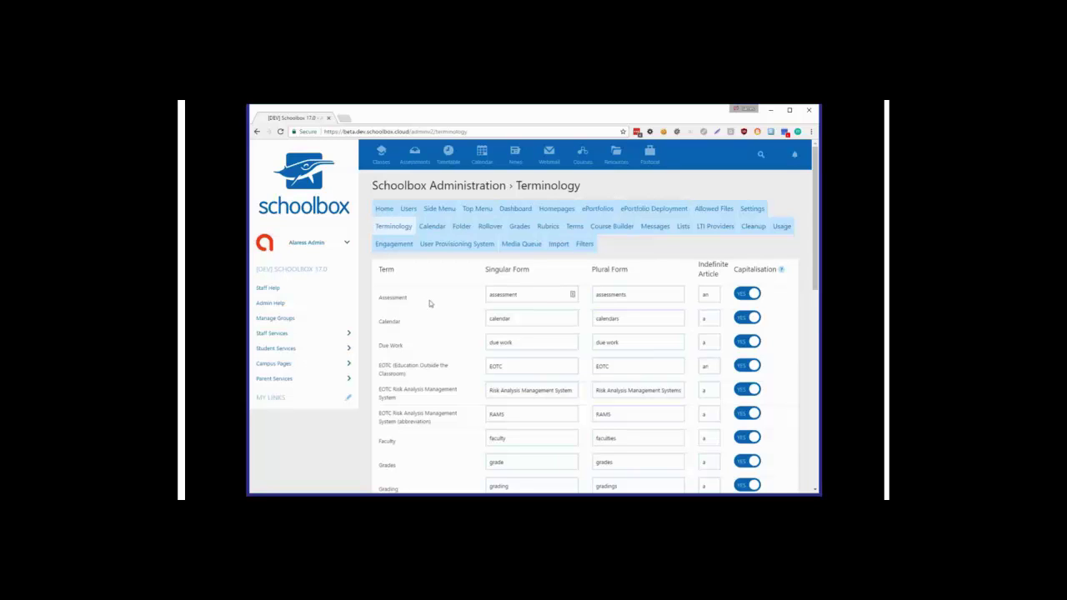
scroll(429, 300, "down", 2)
scroll(429, 306, "down", 1)
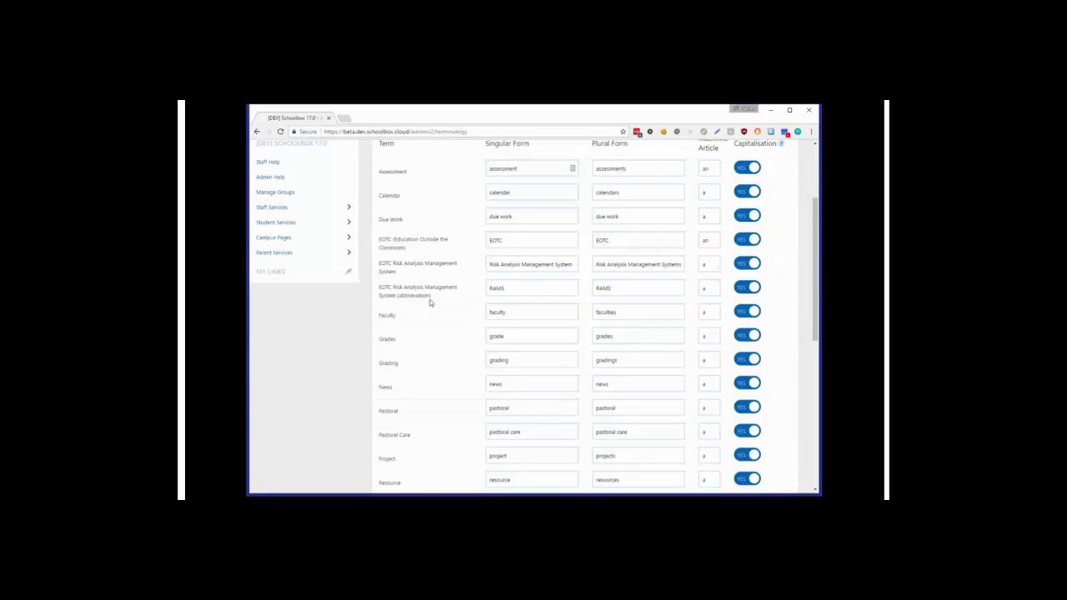
scroll(429, 300, "down", 2)
scroll(429, 300, "down", 1)
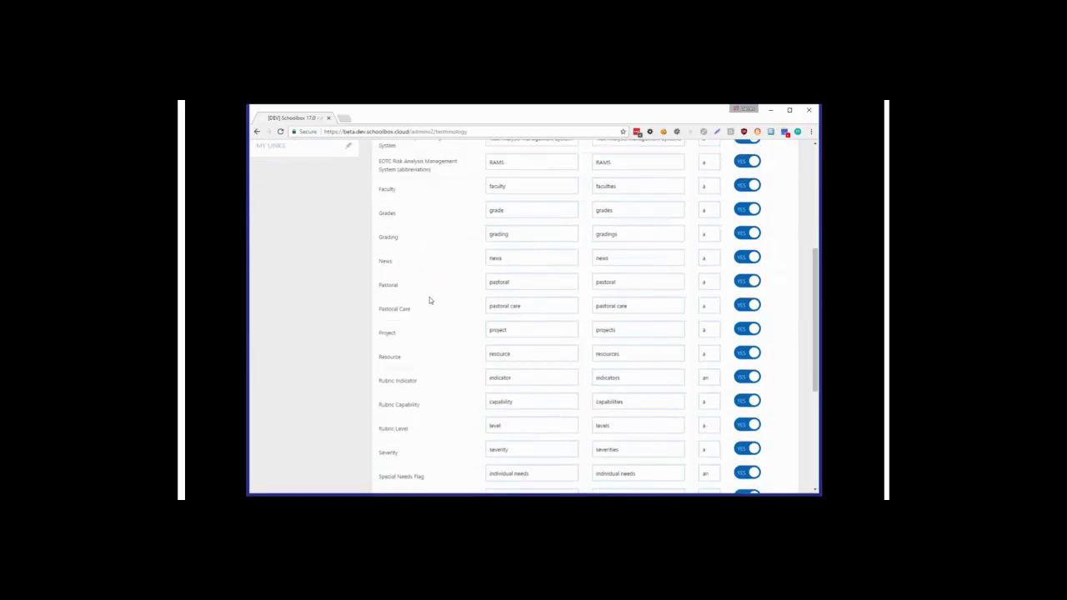
scroll(429, 300, "down", 2)
scroll(430, 301, "down", 1)
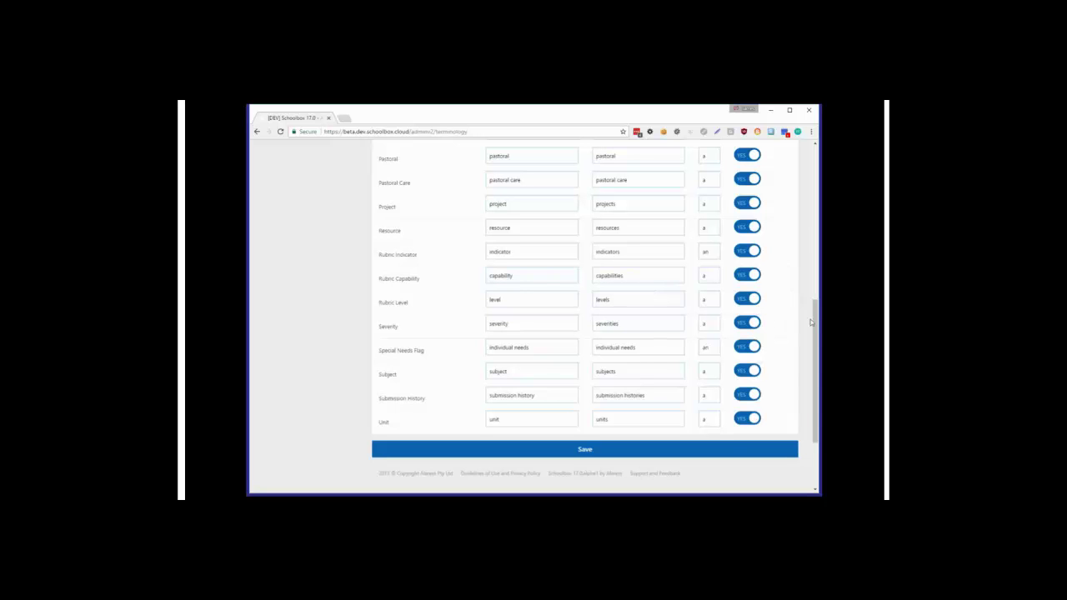
left_click_drag(814, 322, 688, 203)
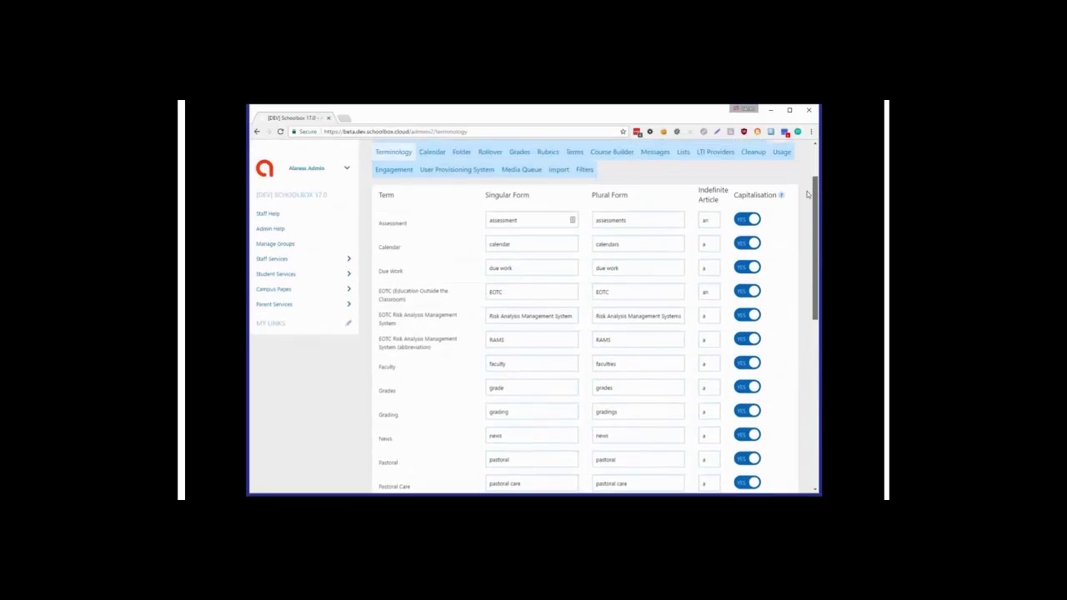
Inspect the singular form, plural form and indefinite article fields of the Assessment term.
double_click(385, 226)
left_click(501, 222)
double_click(502, 222)
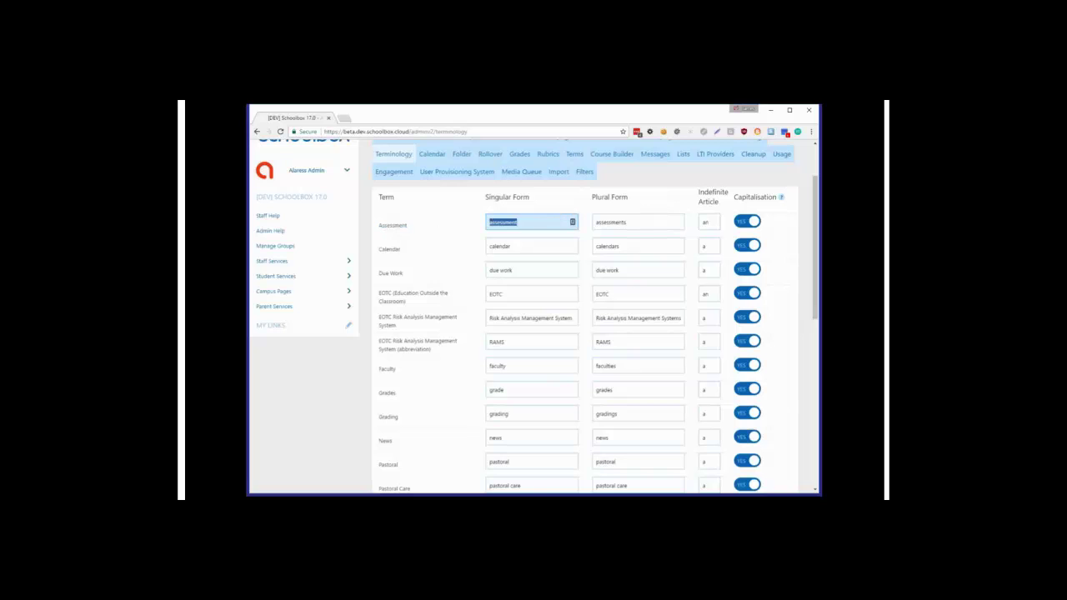
left_click(501, 222)
double_click(601, 222)
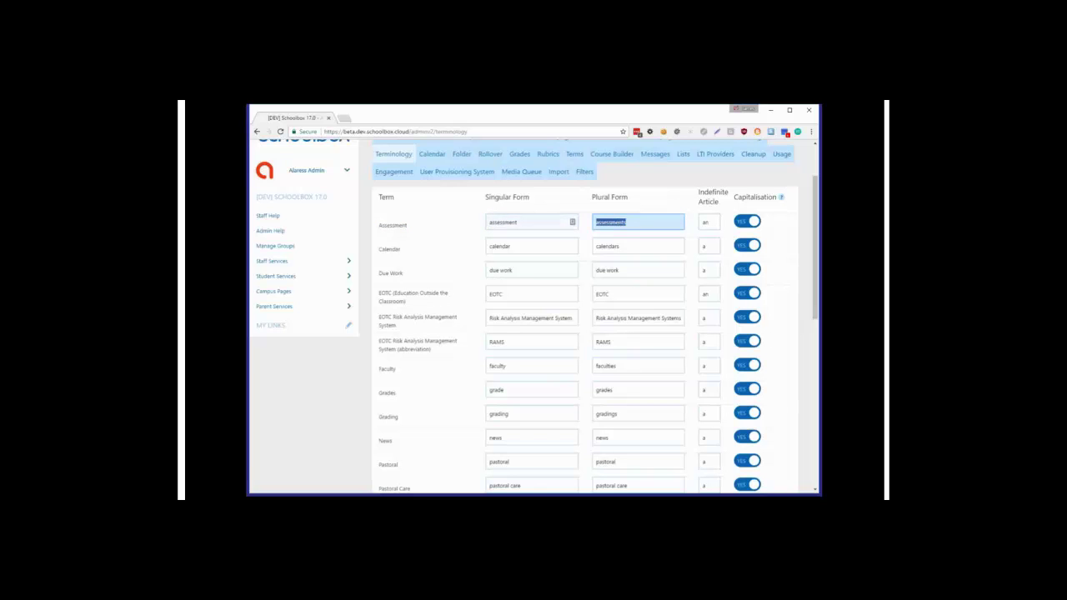
left_click(519, 220)
key("Tab")
left_click(705, 222)
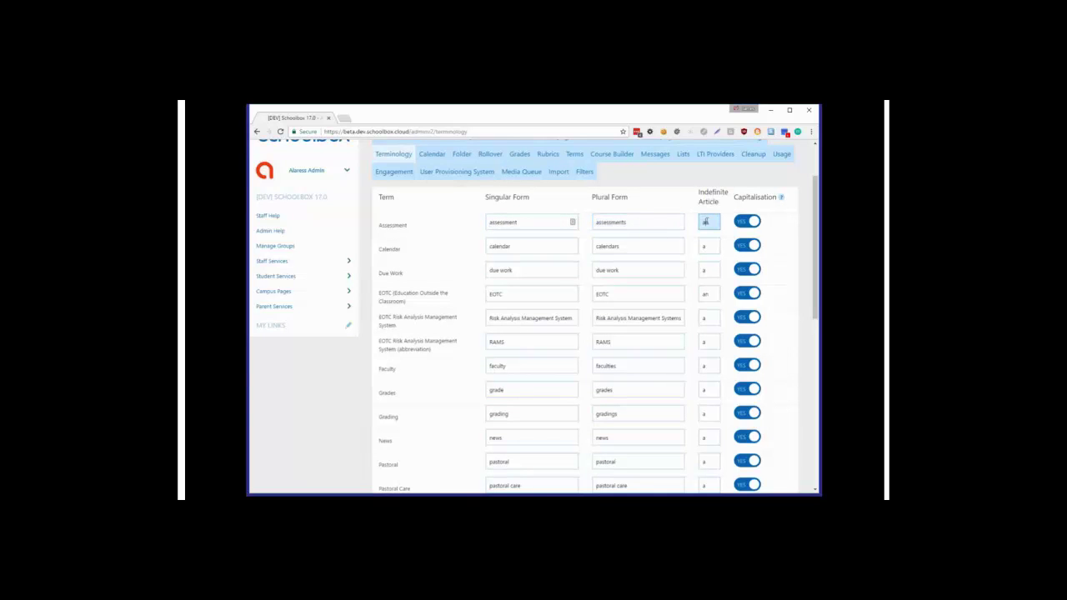
Inspect the indefinite article fields of the Calendar and Due Work terms.
left_click(706, 247)
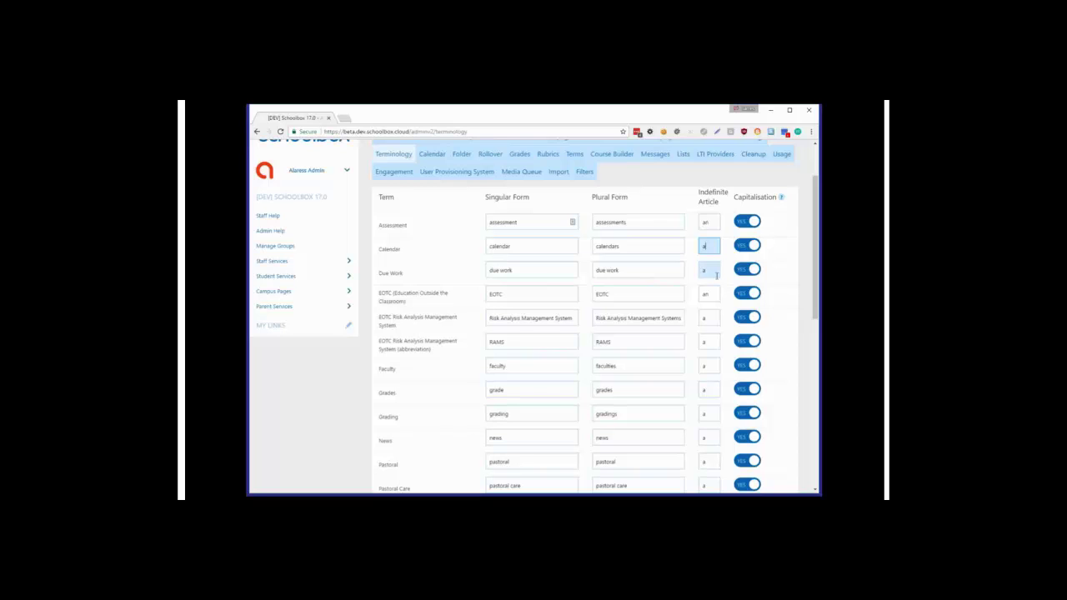
left_click(722, 272)
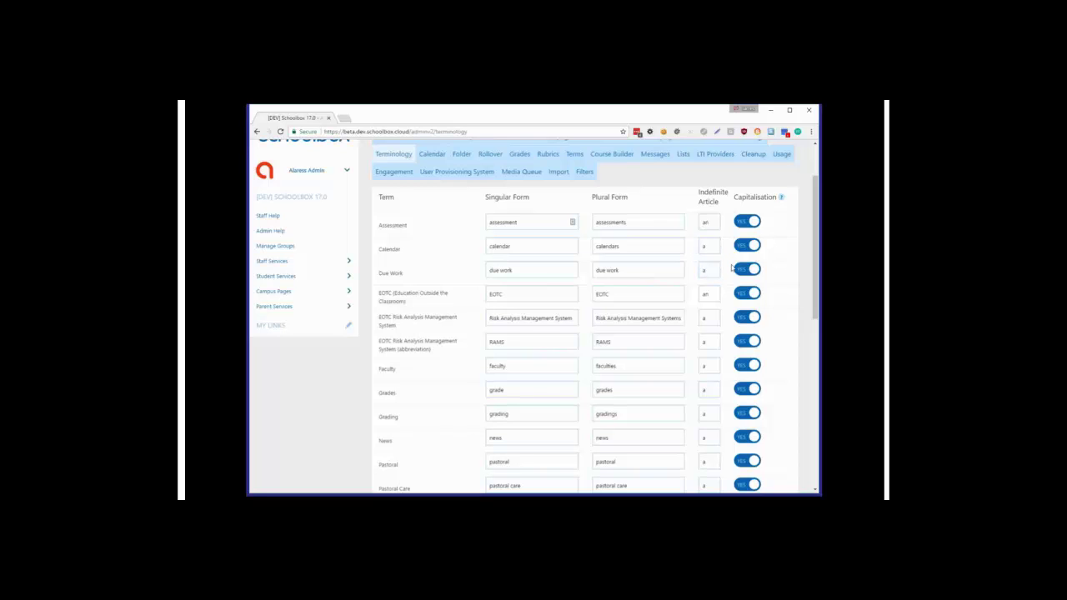
left_click(698, 246)
Turn on the External Database event source in the Calendar administration's Subscribe settings.
scroll(581, 205, "up", 1)
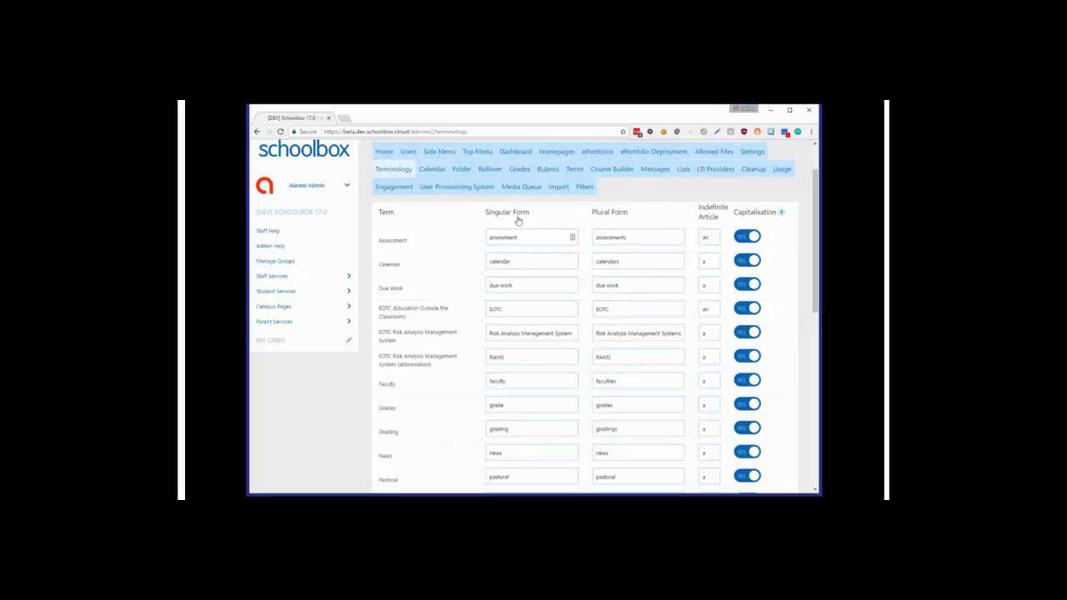
scroll(518, 220, "up", 2)
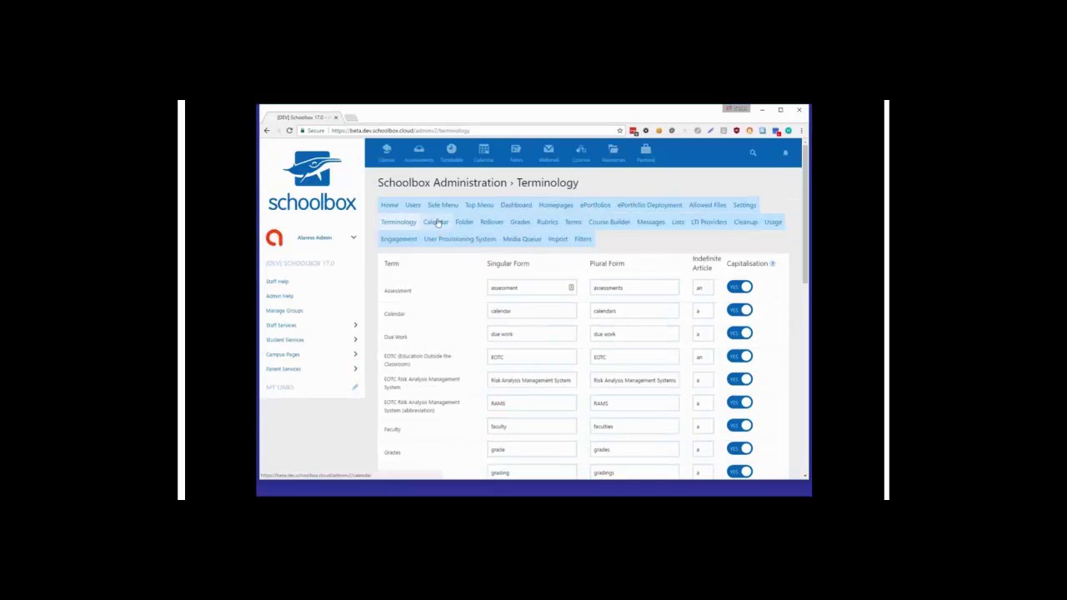
left_click(432, 169)
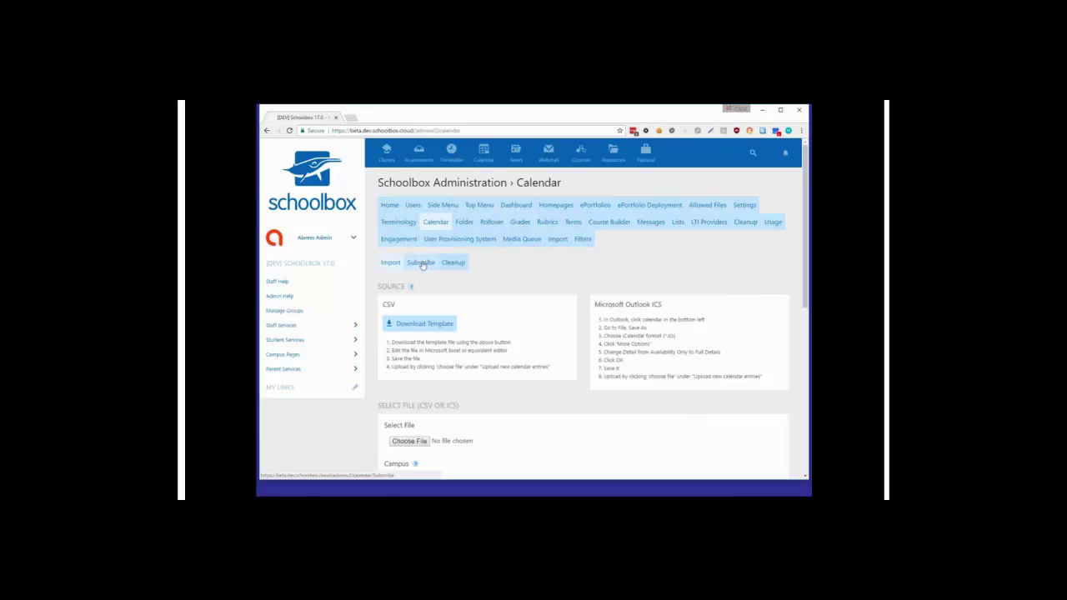
left_click(423, 263)
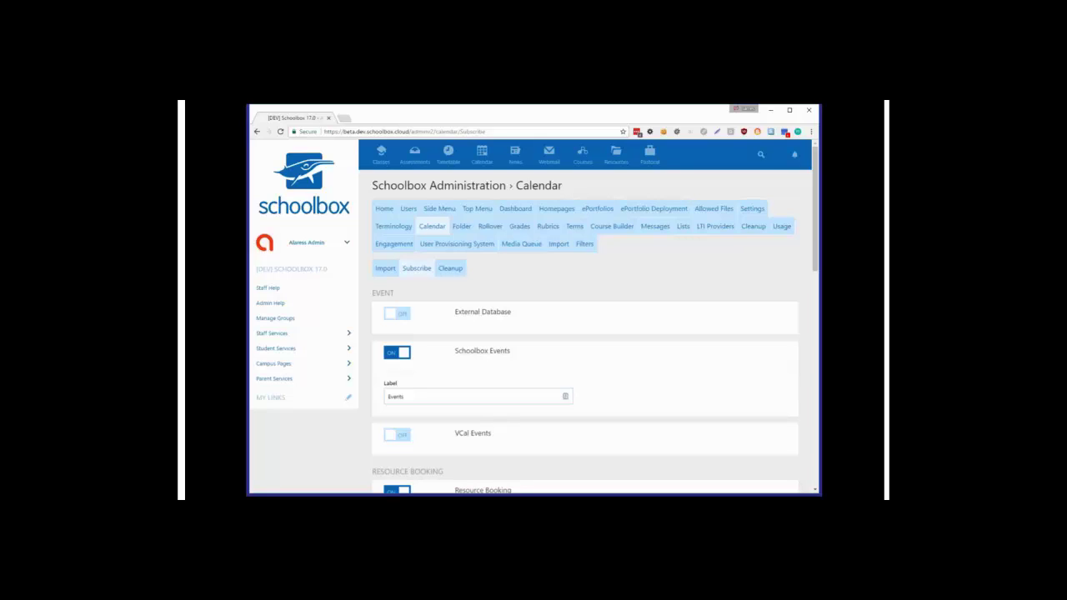
left_click(405, 314)
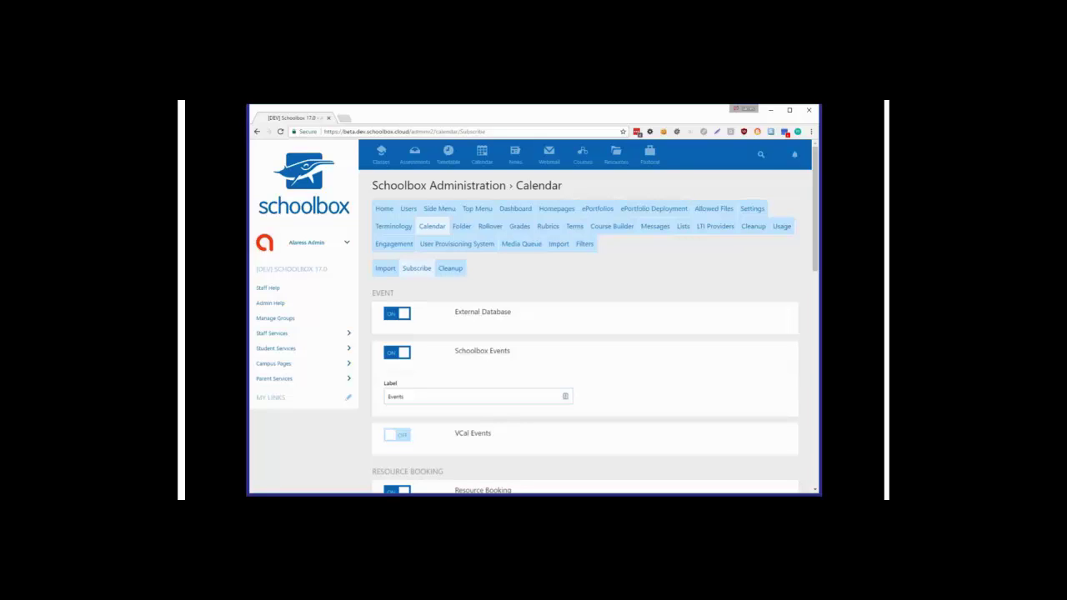
left_click_drag(455, 312, 511, 312)
double_click(496, 312)
triple_click(510, 312)
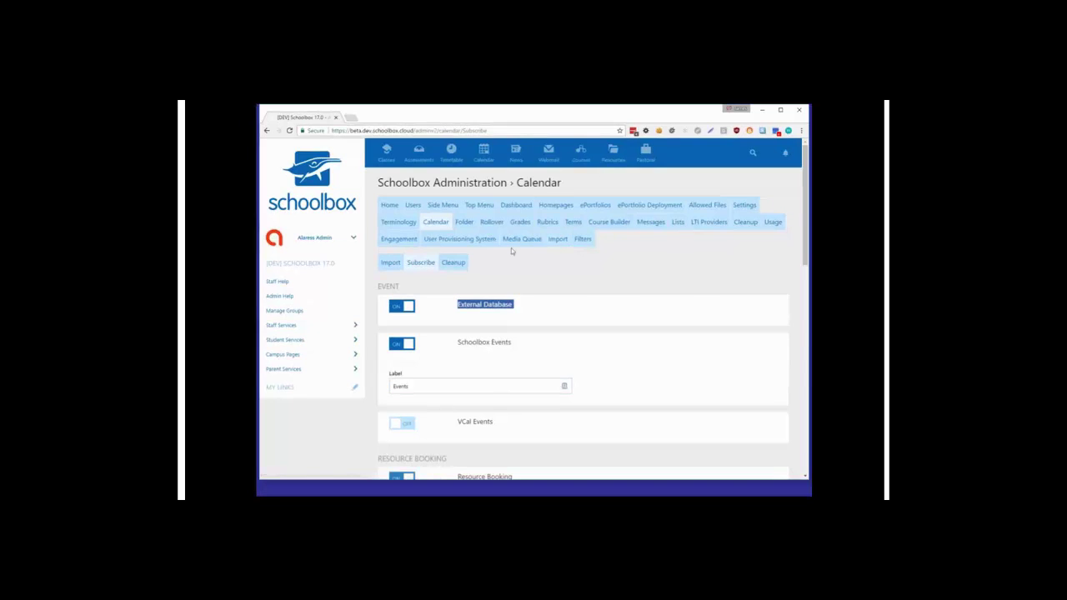
Examine the transcoding results of the failed video/mp4 conversion in the Media Queue and close them.
left_click(518, 240)
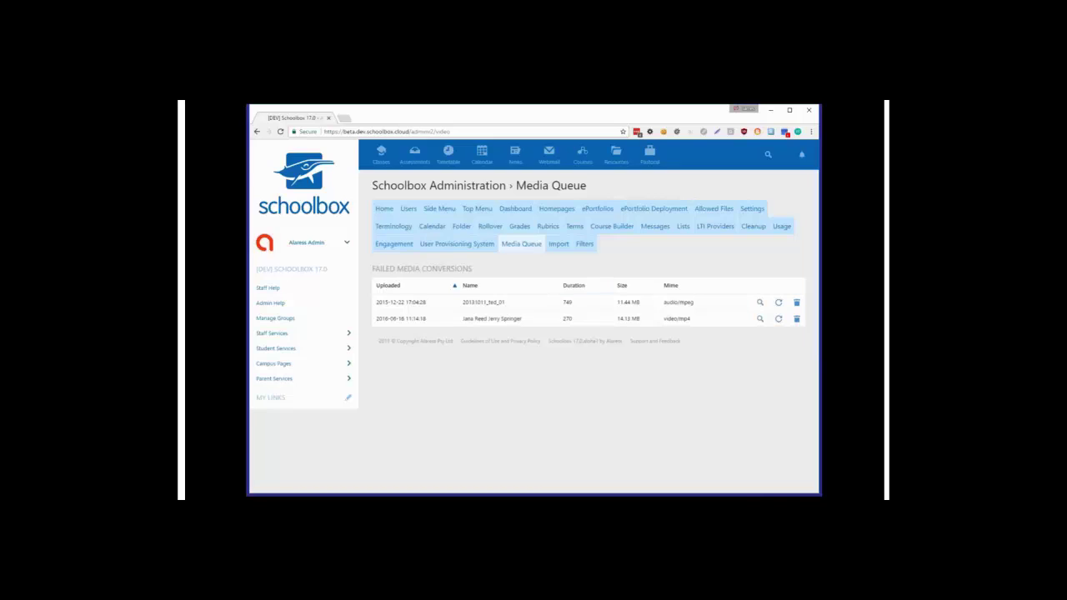
left_click(760, 319)
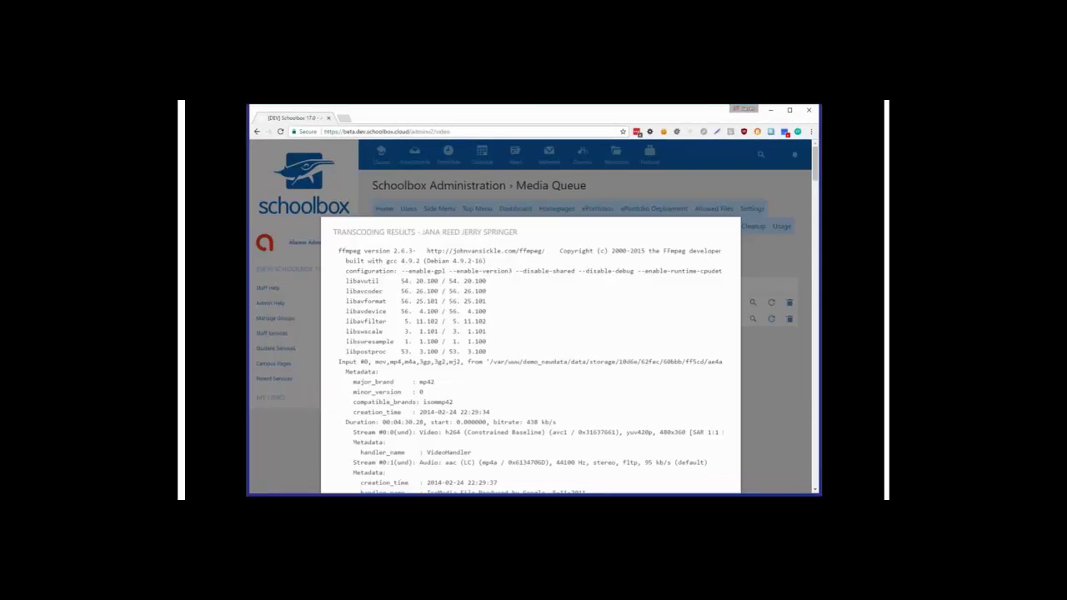
scroll(526, 334, "down", 5)
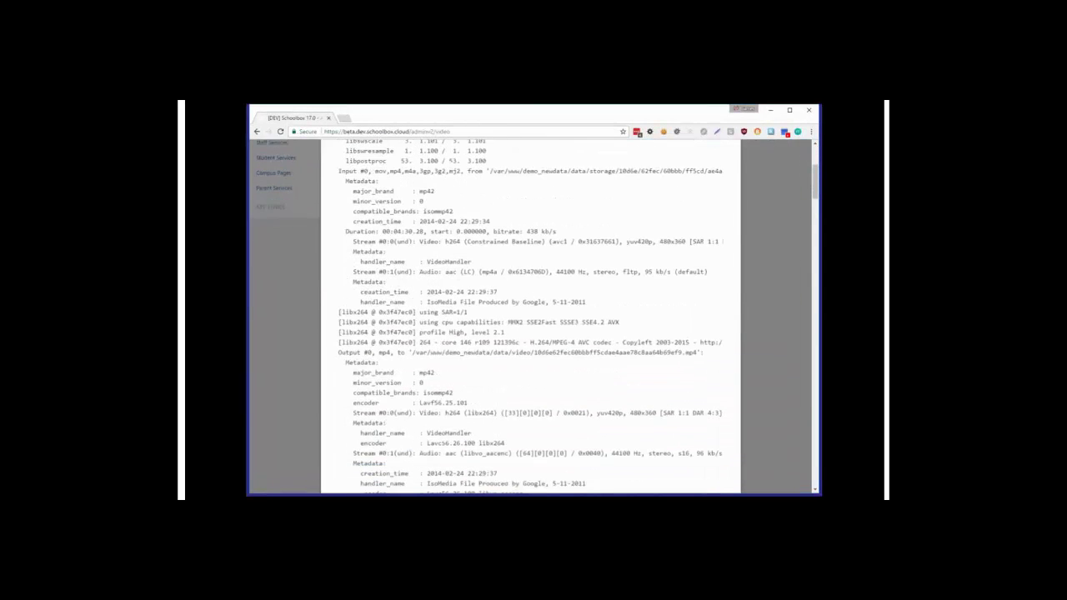
scroll(531, 319, "down", 7)
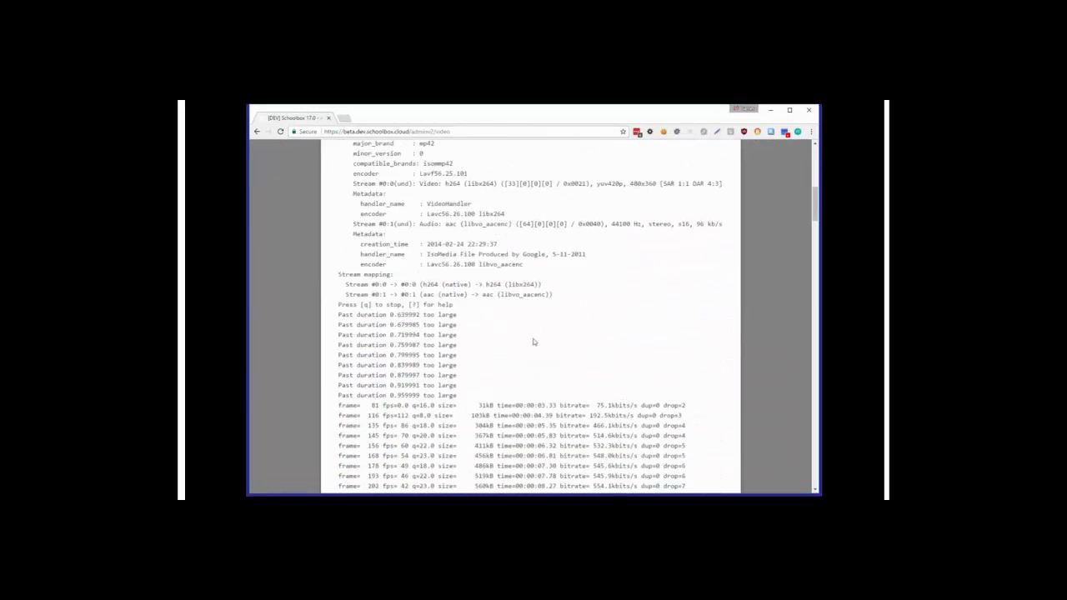
scroll(546, 321, "down", 15)
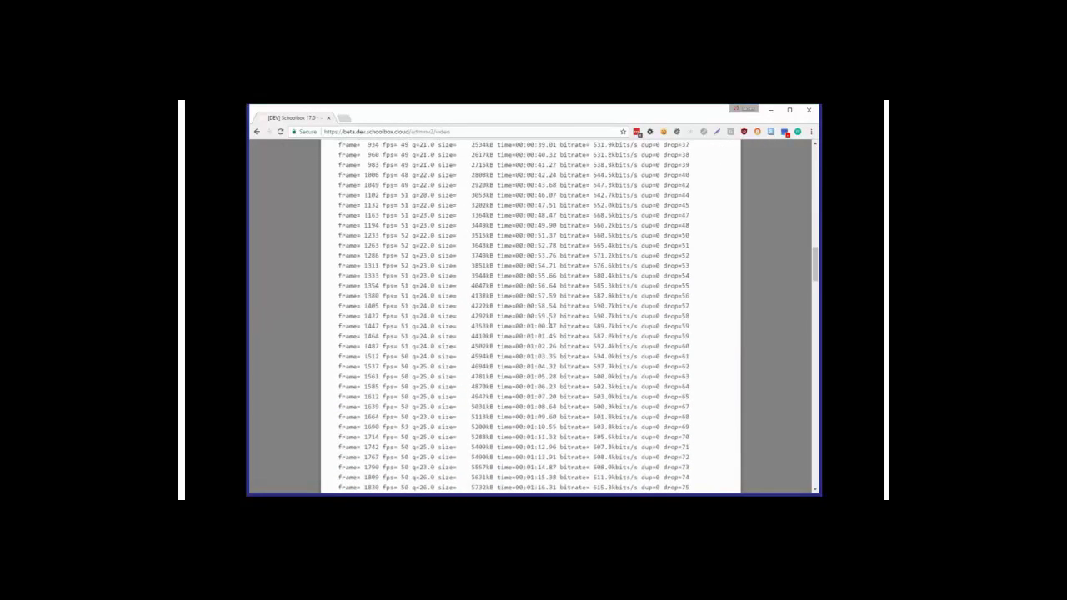
left_click(764, 291)
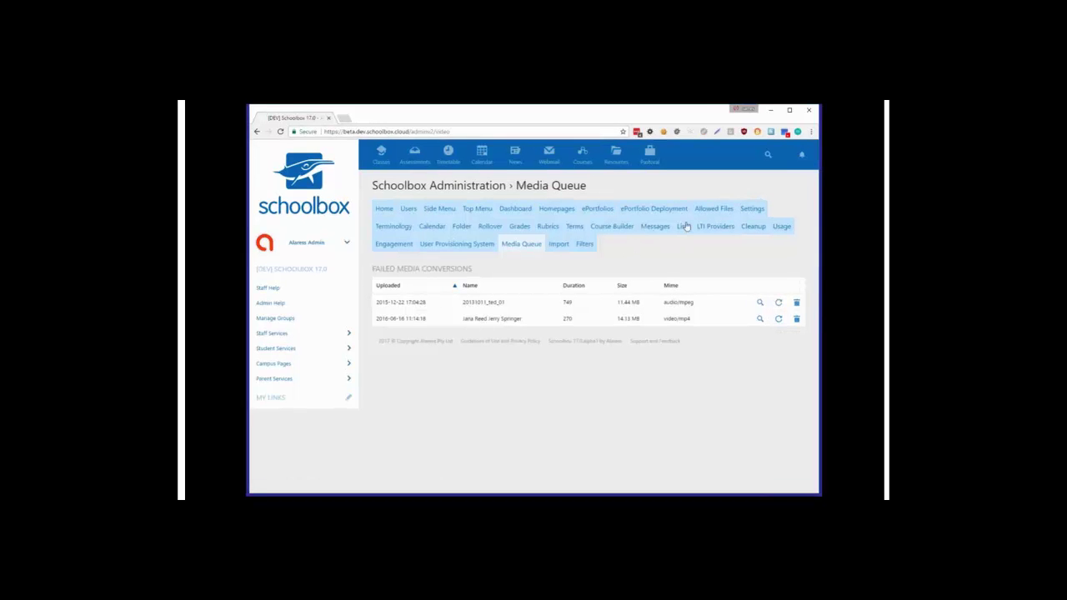
Add a new row to the WebDav list in the Lists administration and go to its Base URI field.
left_click(684, 226)
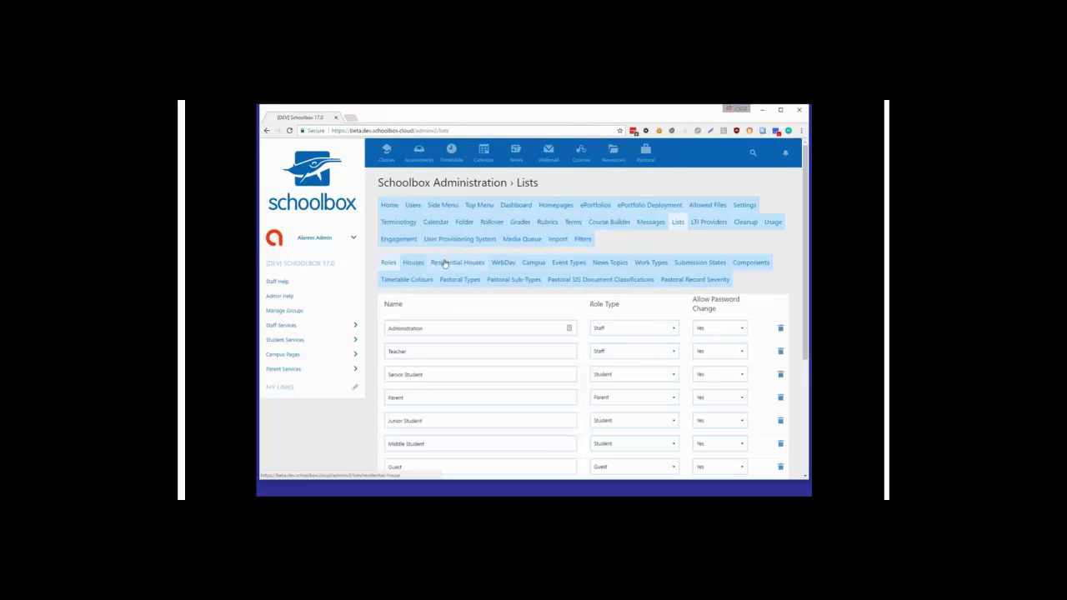
left_click(503, 264)
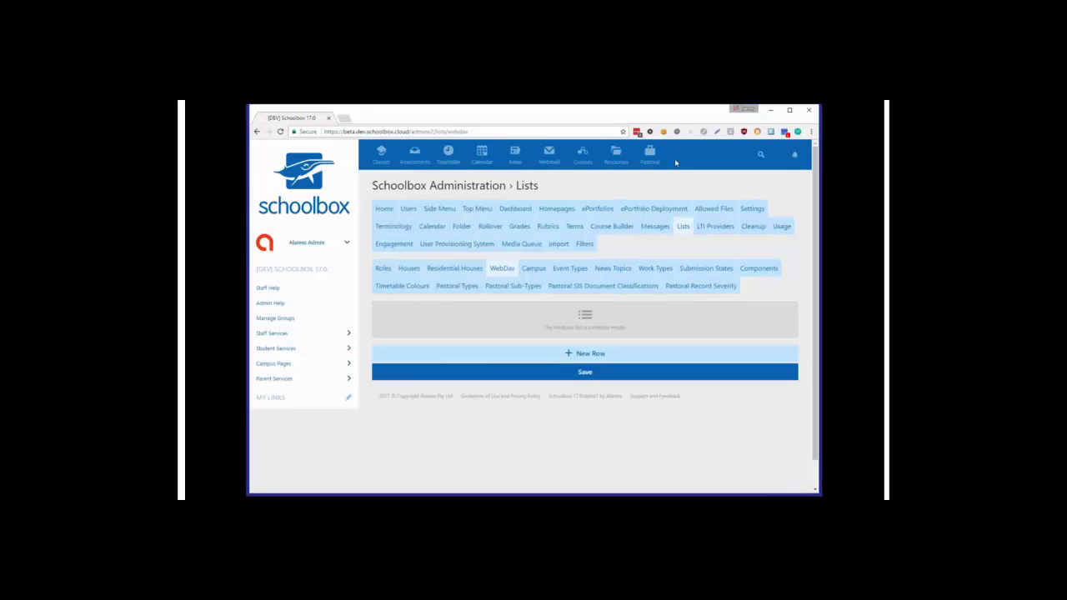
left_click(450, 353)
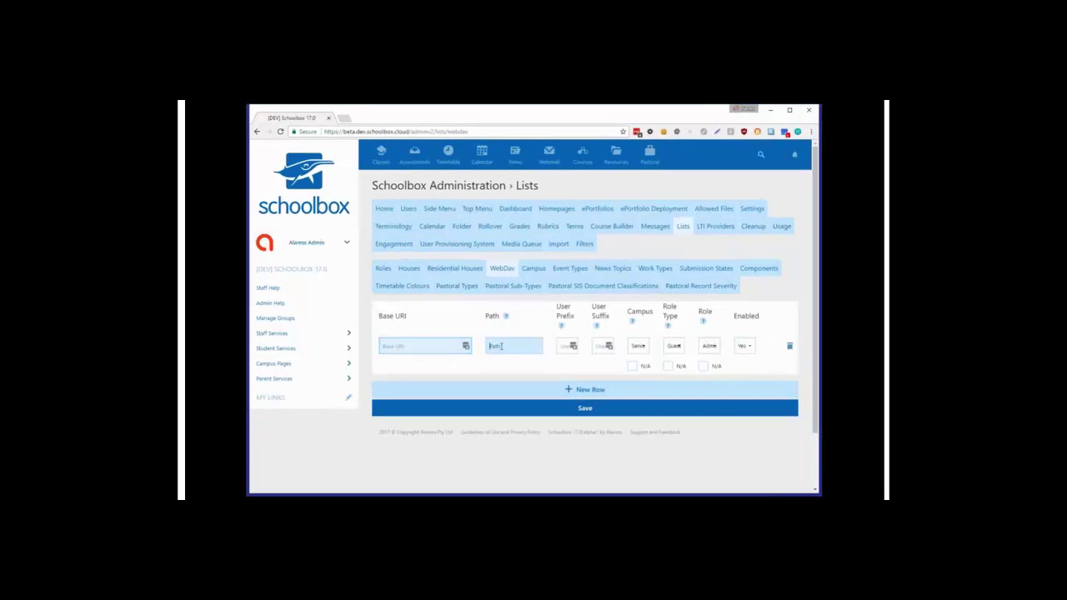
left_click(502, 336)
left_click(421, 347)
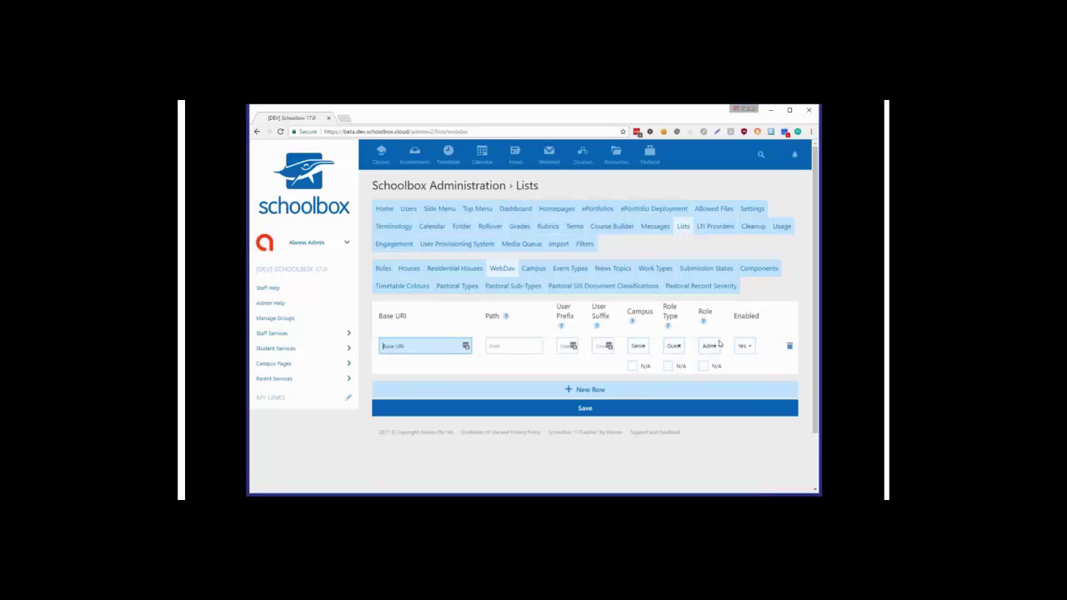
Check the available Campus, Role Type and Role options for the new WebDav row.
left_click(640, 346)
left_click(673, 346)
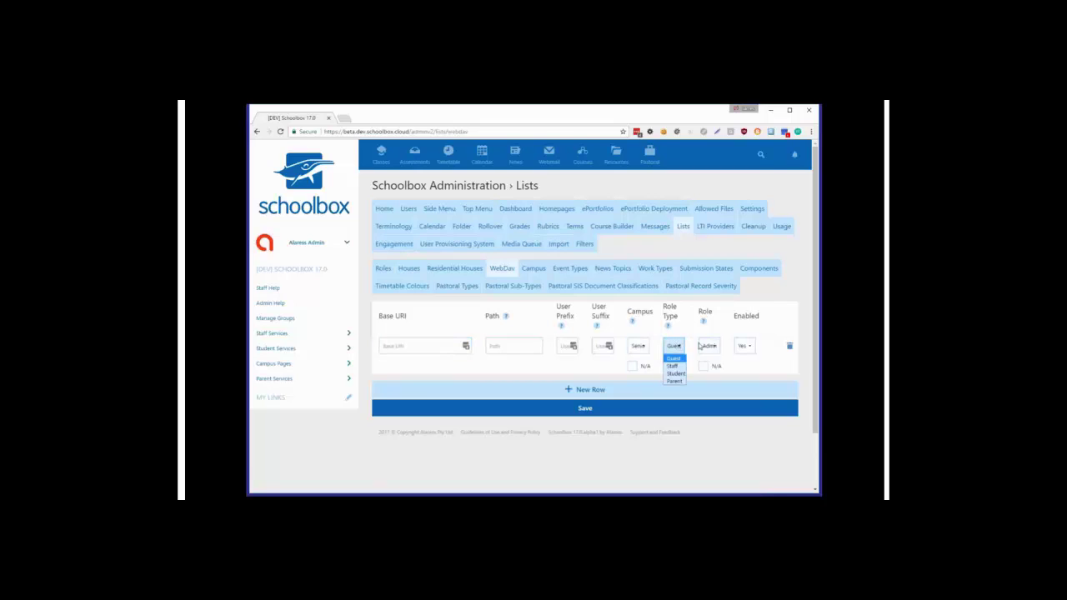
left_click(705, 346)
left_click(648, 349)
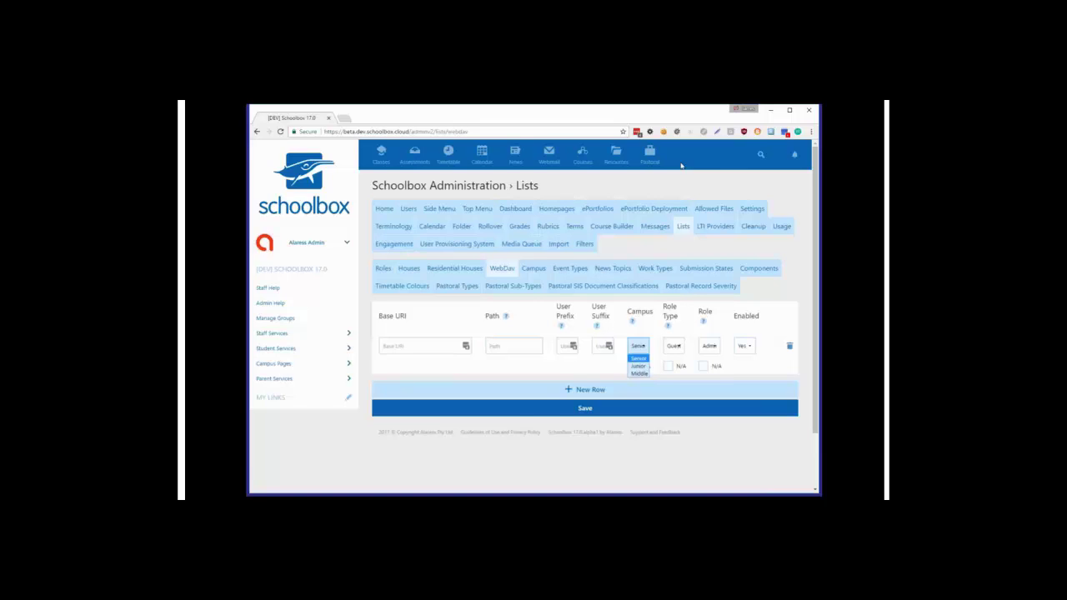
mouse_move(508, 311)
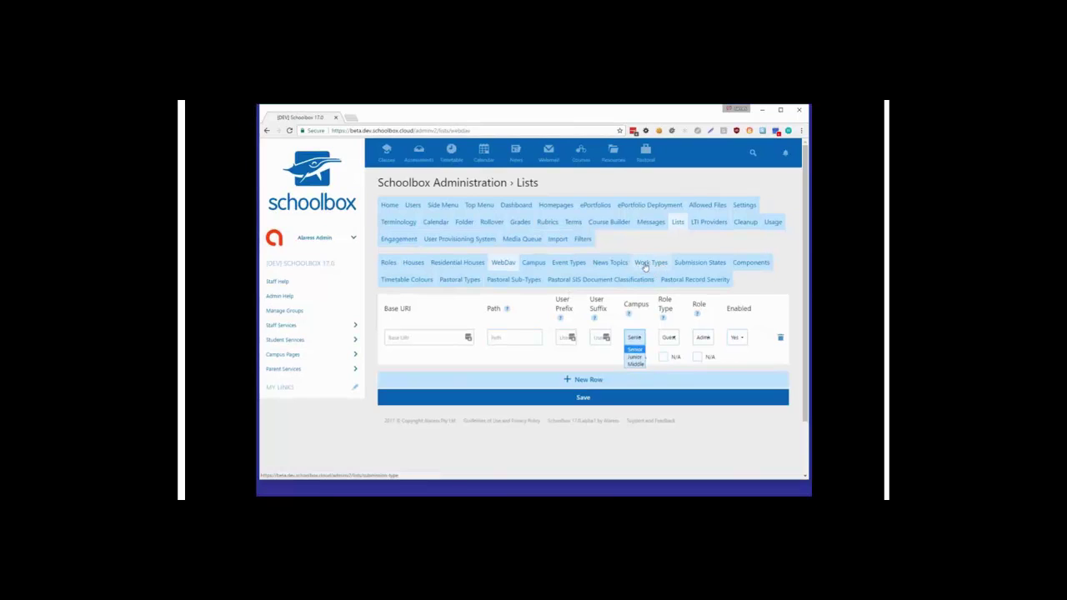
Show the Work Types list in the Lists administration.
left_click(645, 265)
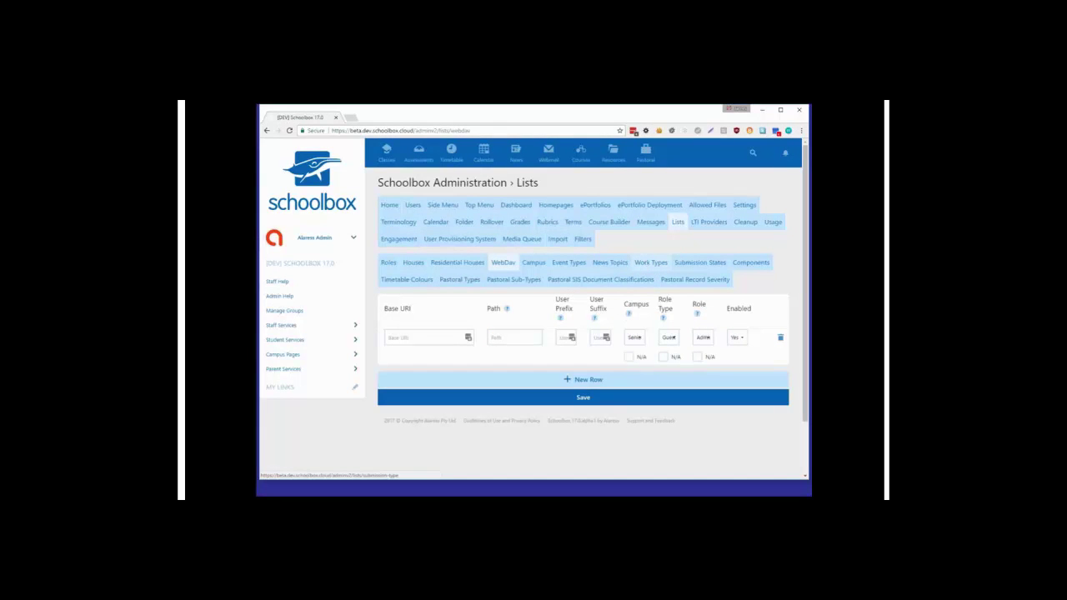
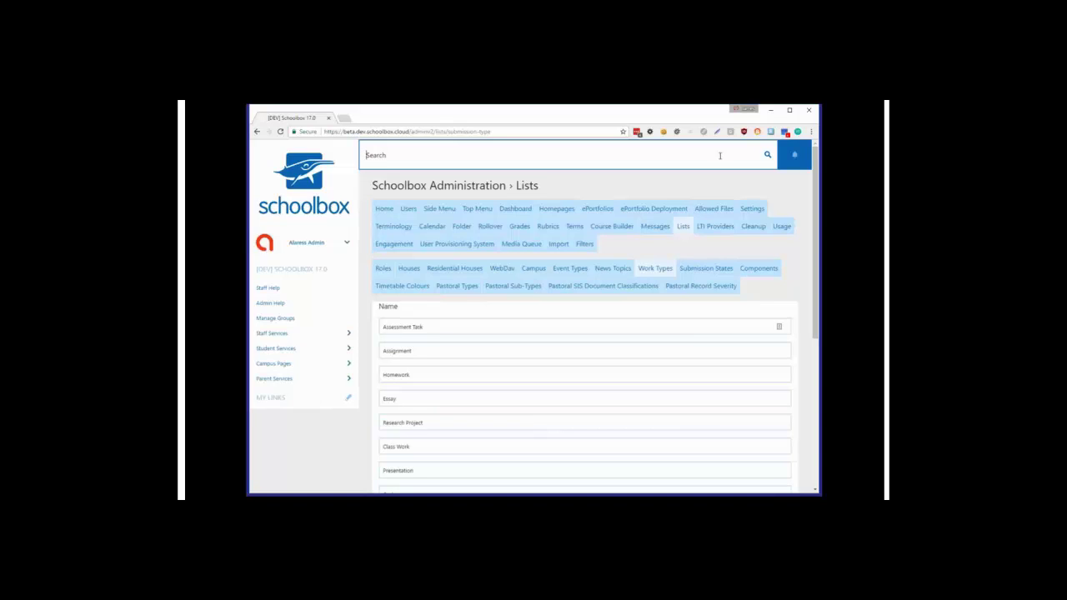
Search for the student's surname and open the Year 9 Middle Student's 9A English grades.
type("reed")
key("Return")
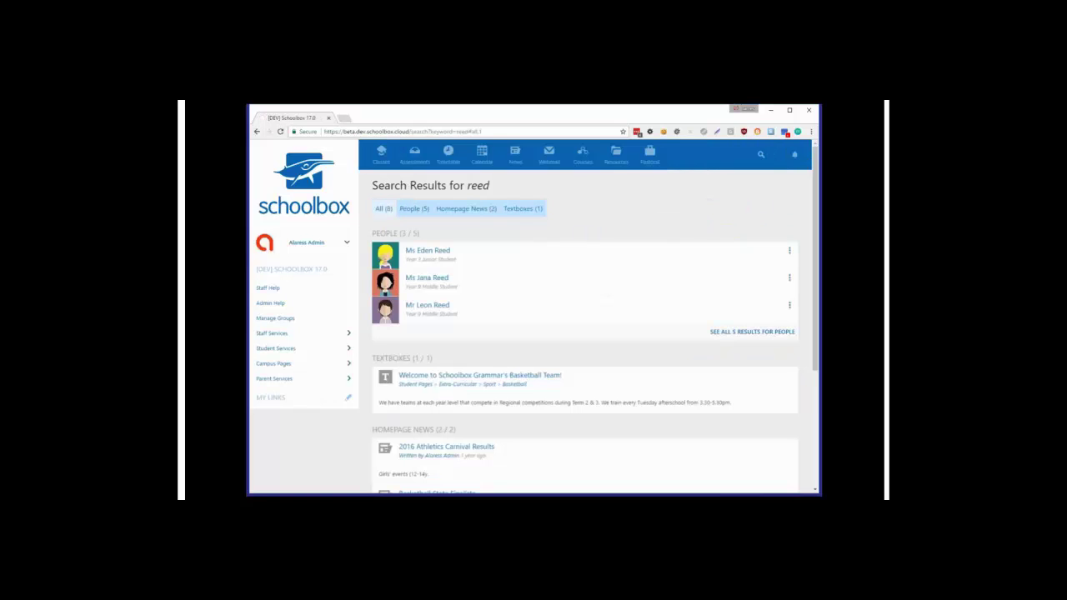
left_click(789, 278)
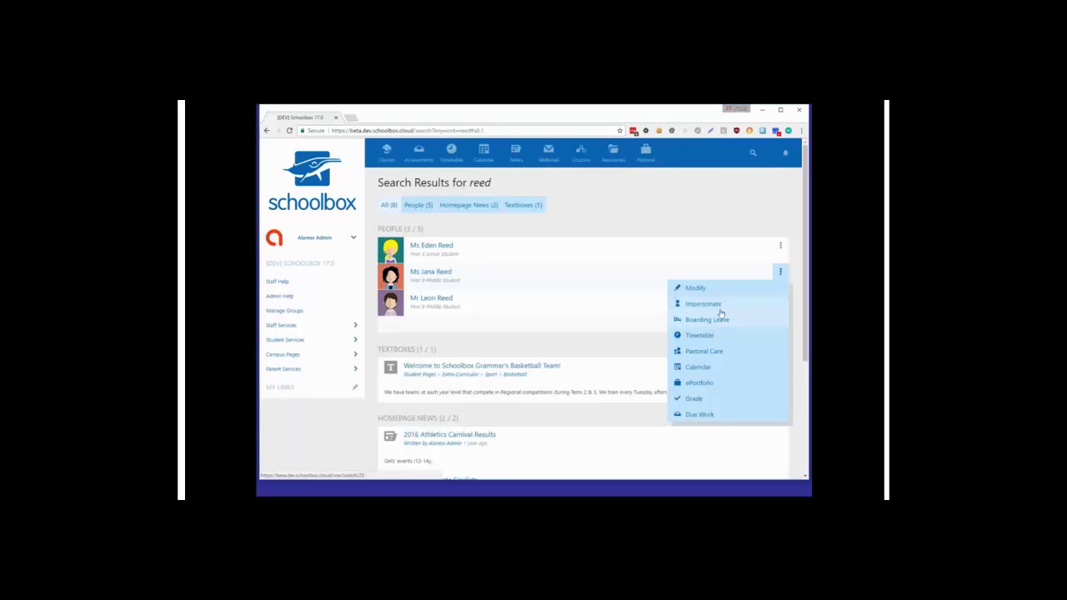
left_click(730, 398)
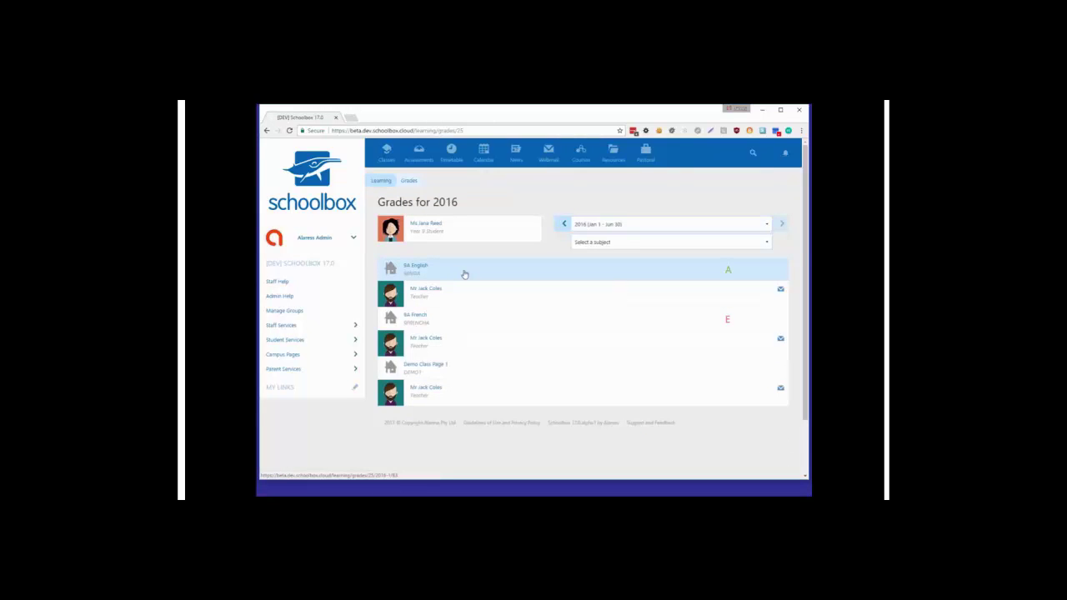
left_click(463, 275)
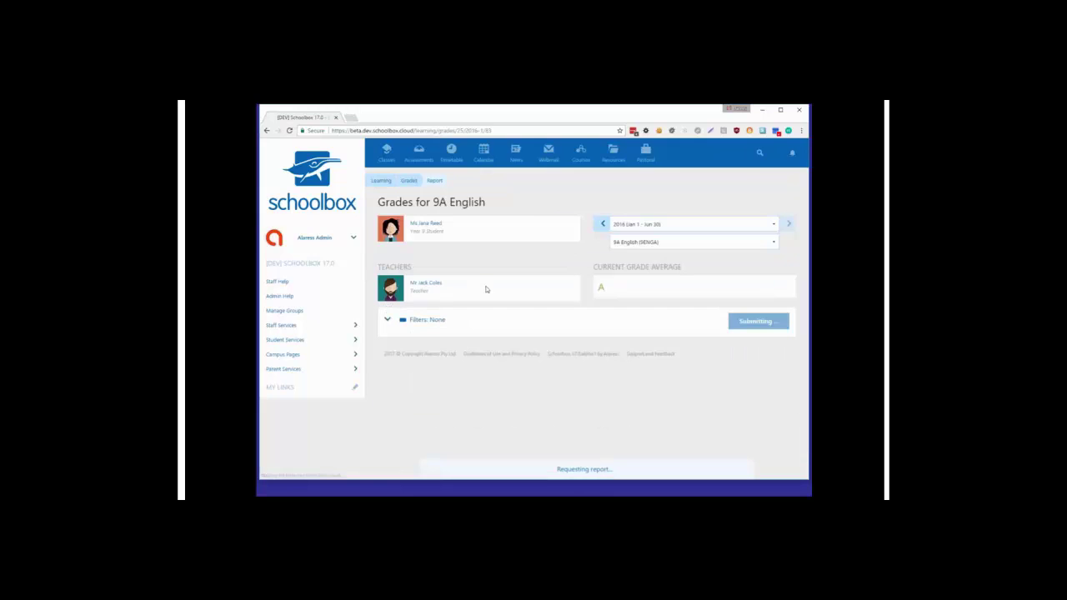
Examine the grade distribution chart on the student's 9A English grades page.
scroll(486, 289, "down", 2)
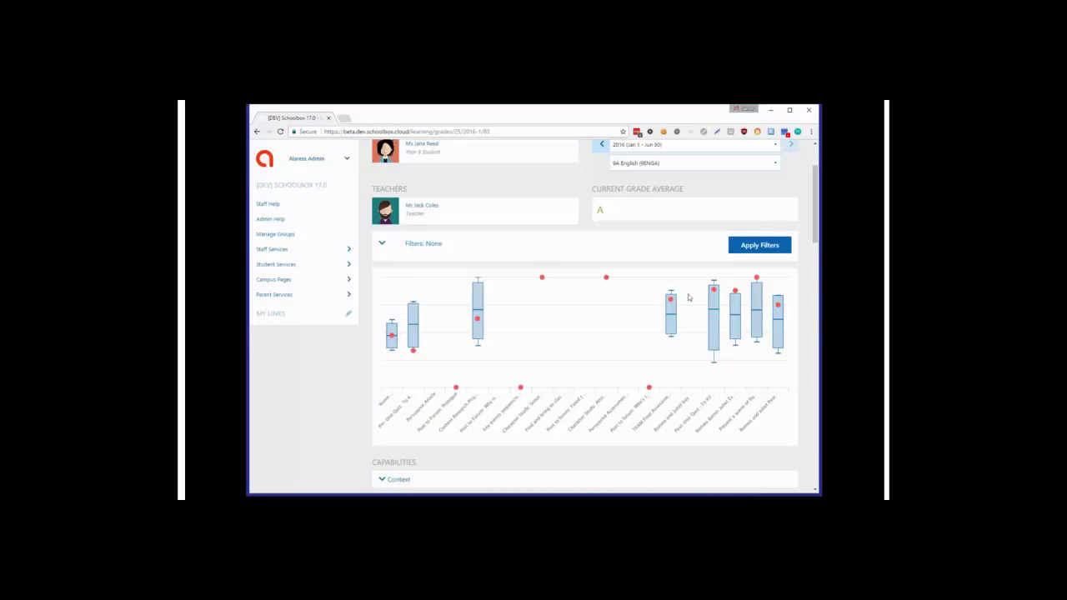
mouse_move(717, 293)
mouse_move(671, 303)
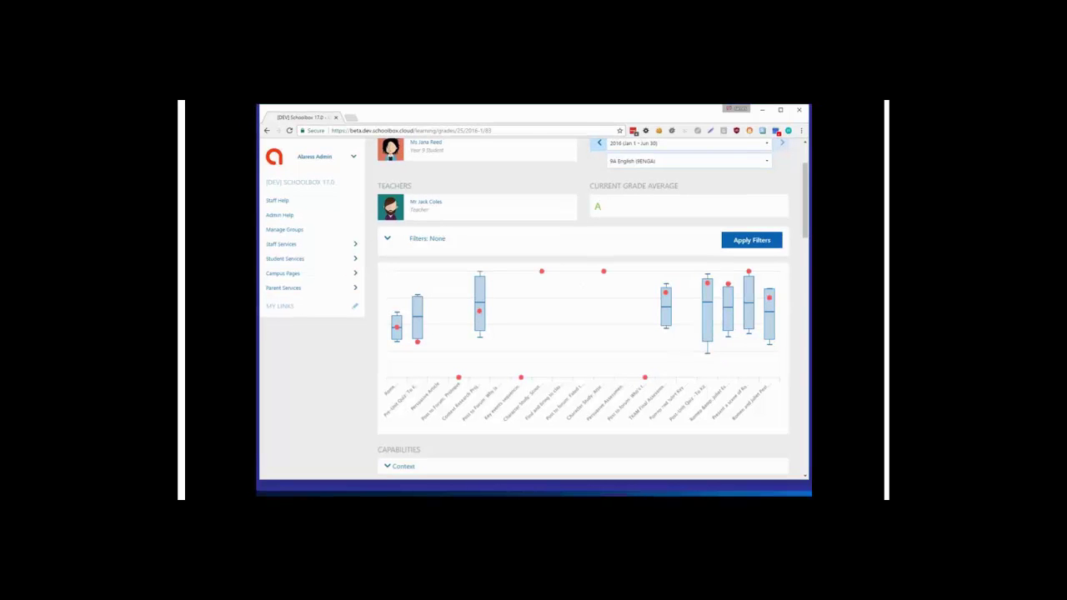
Search the site again for the student's surname from the grades page.
left_click(354, 156)
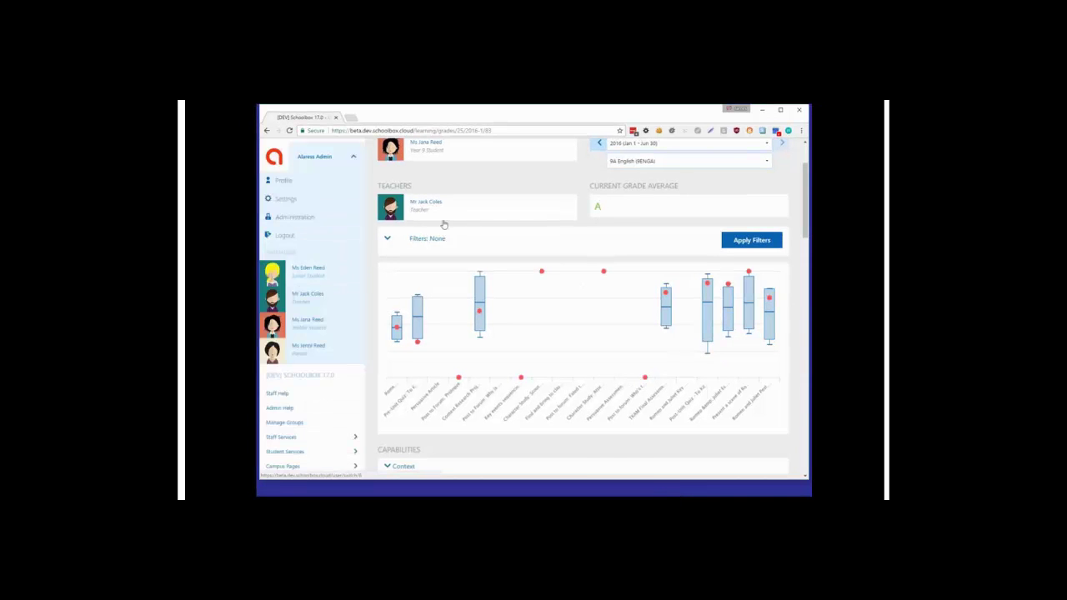
scroll(444, 225, "up", 3)
left_click(755, 152)
type("ree")
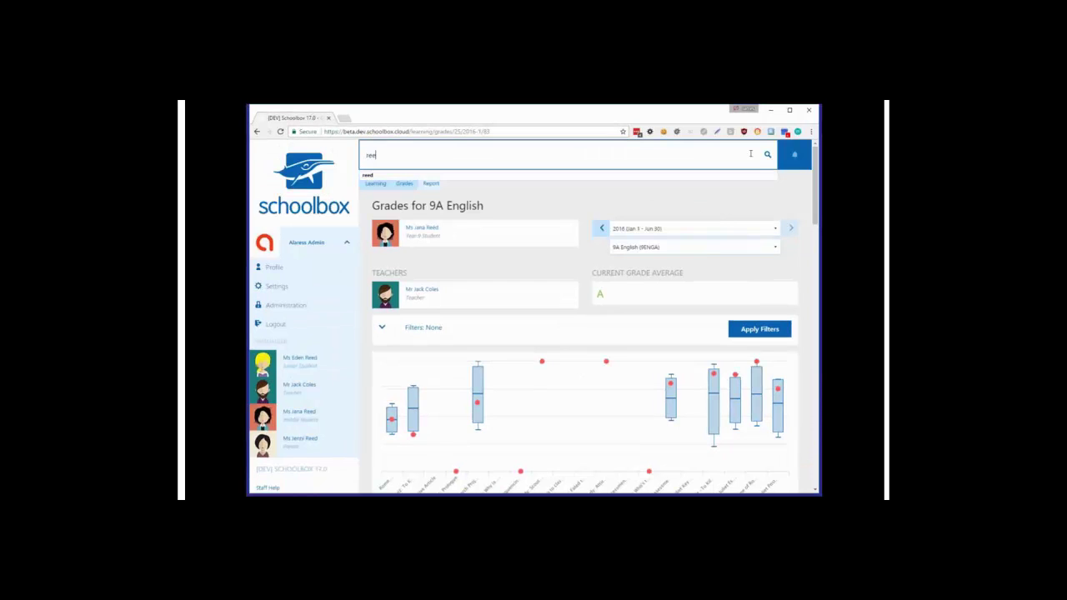
type("d")
key("Return")
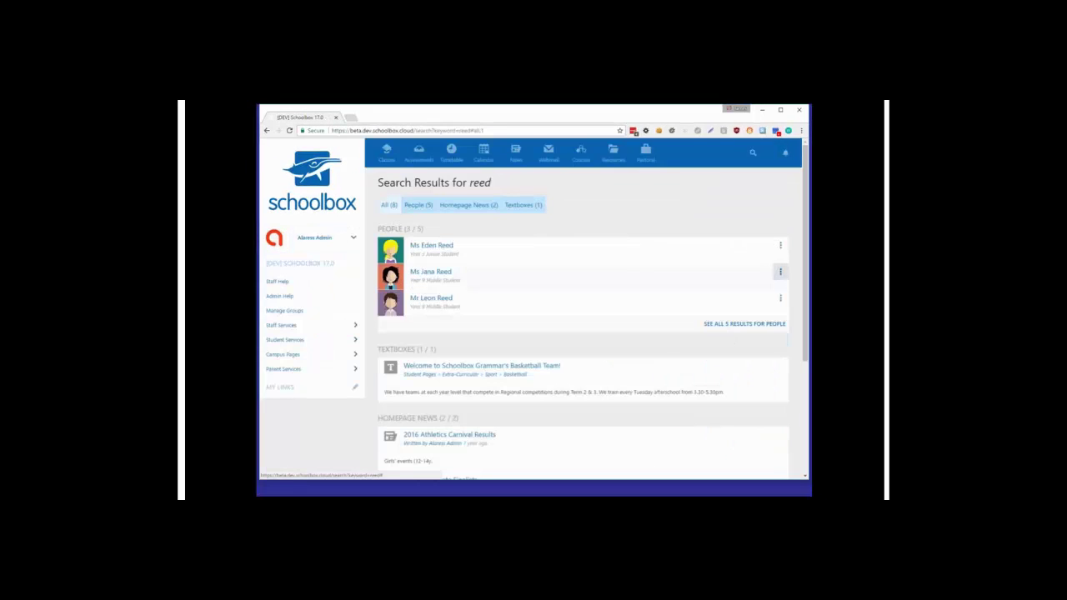
Modify the Year 9 student's user record, going to the Display Graph on Student Grade Card option, and update the user.
left_click(781, 272)
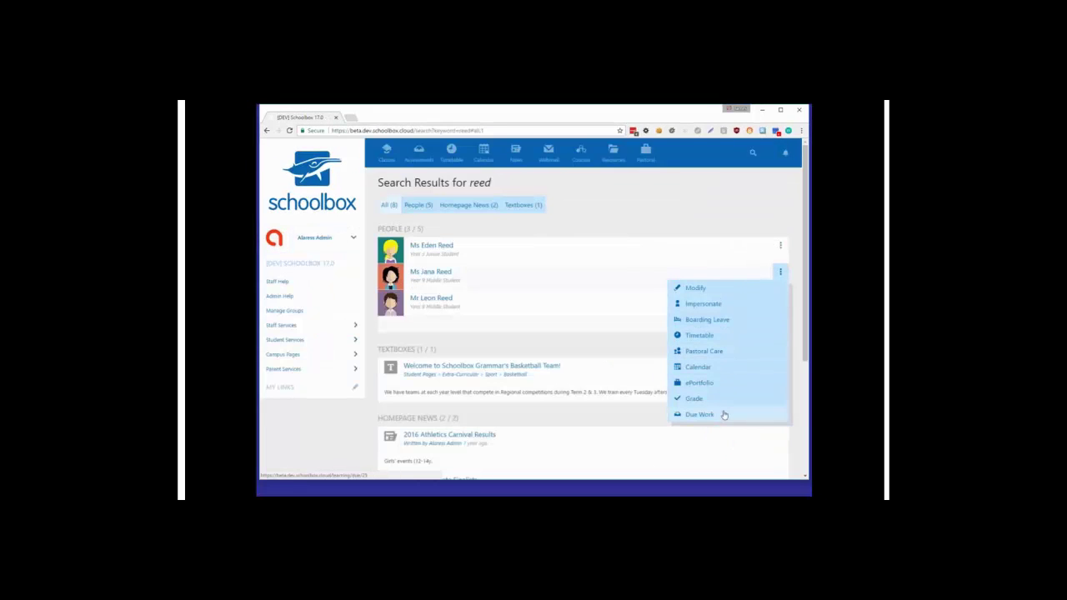
left_click(725, 293)
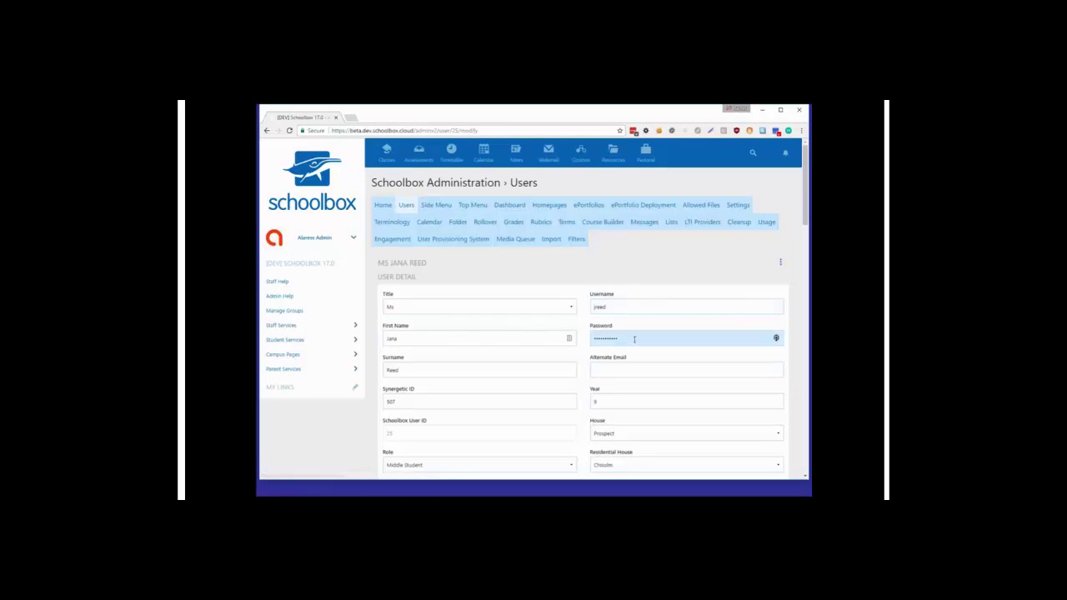
scroll(634, 339, "down", 3)
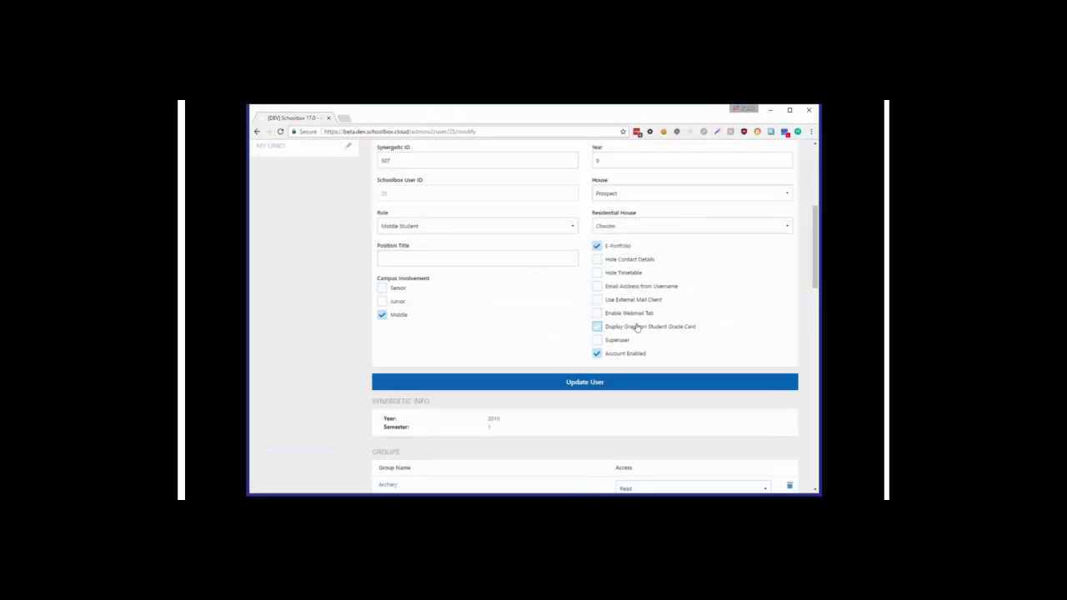
left_click(591, 383)
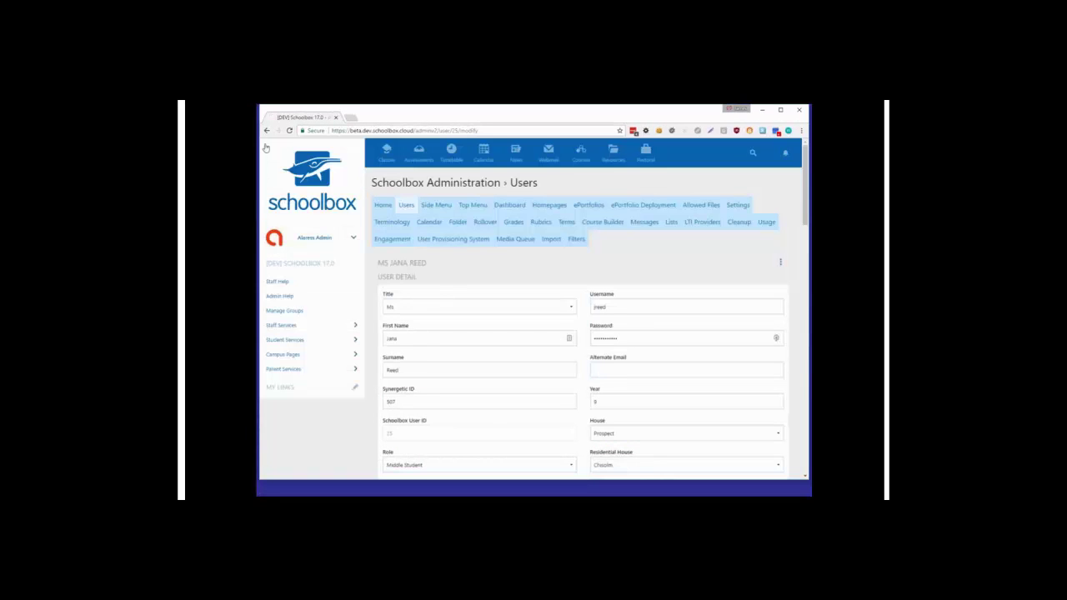
Return to the student's 9A English grades page and check its chart again.
left_click(267, 131)
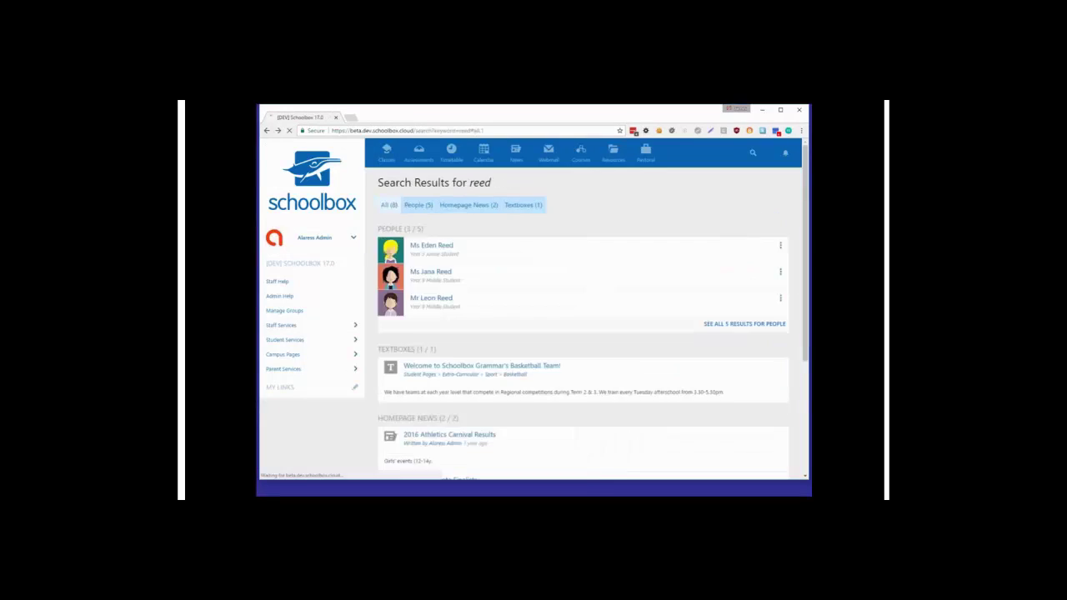
left_click(267, 131)
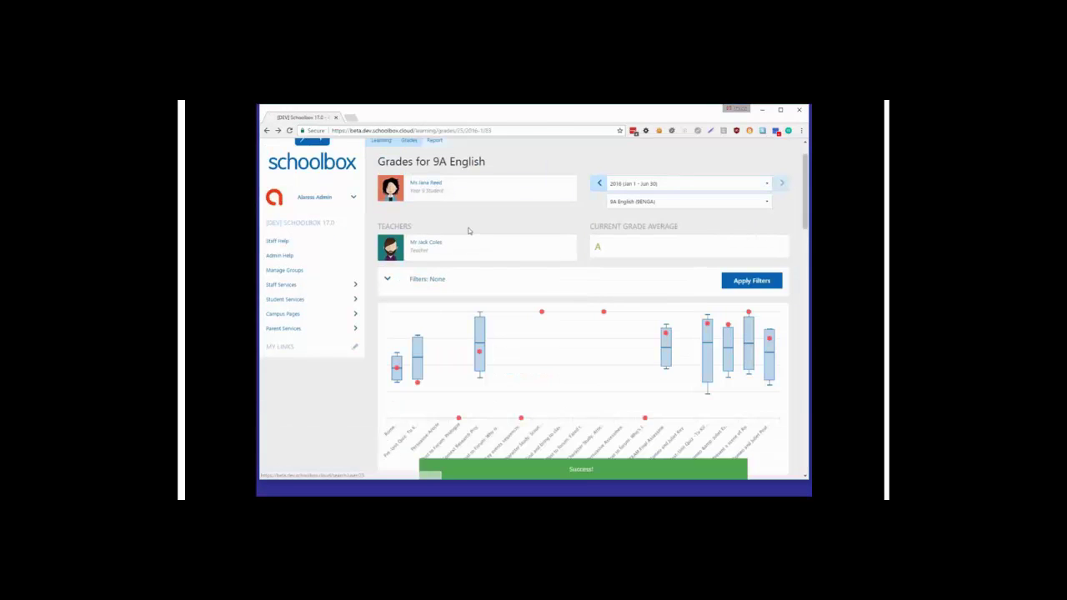
scroll(469, 231, "up", 1)
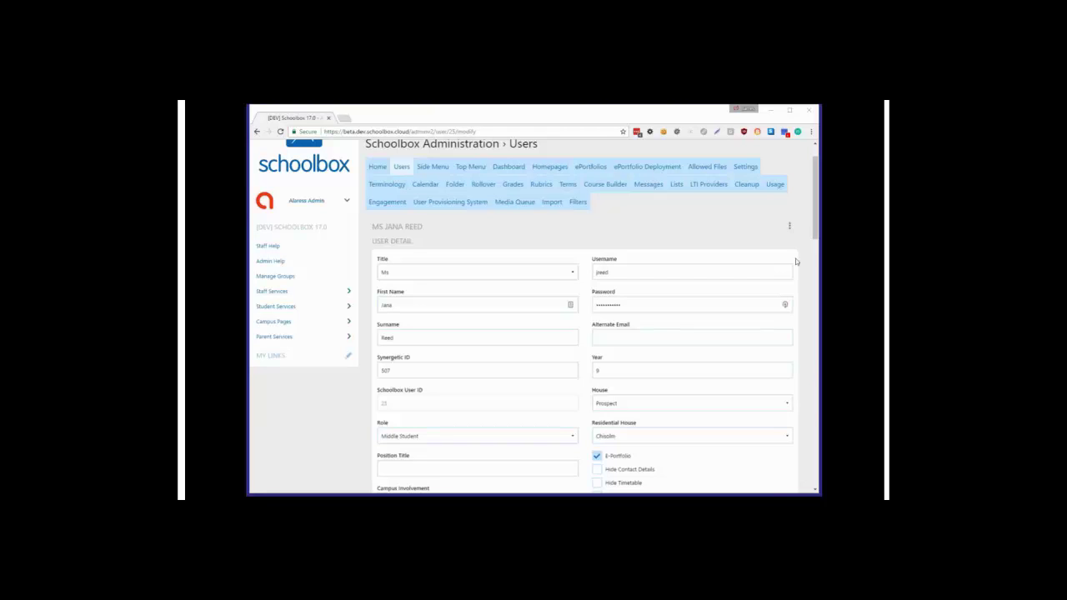
Review the Pastoral SIS Document Classifications, Pastoral Types and Pastoral Record Severity lists in the Lists administration.
left_click(676, 185)
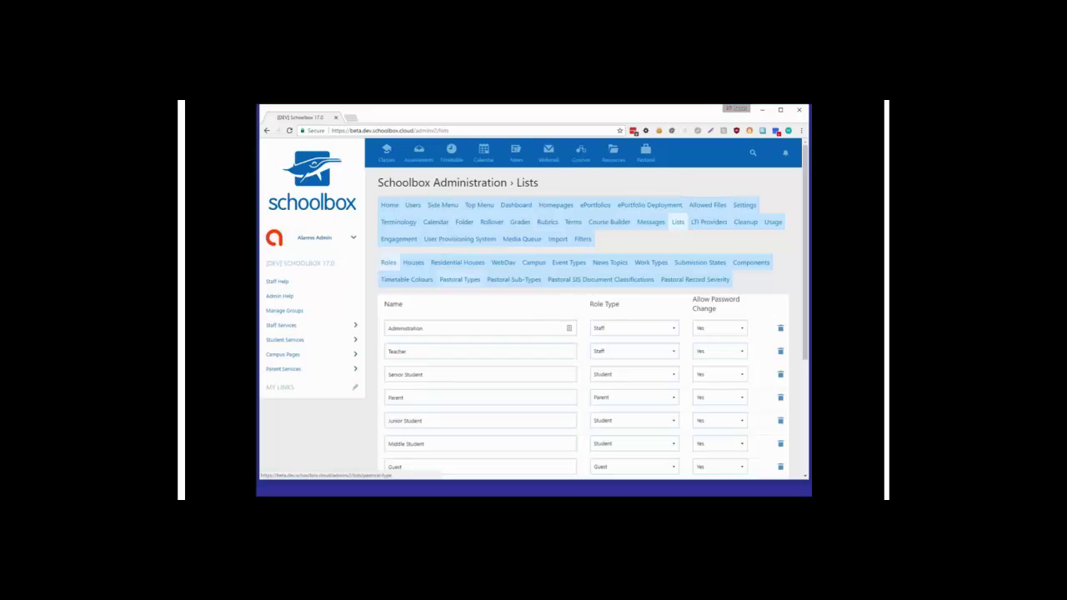
left_click(594, 284)
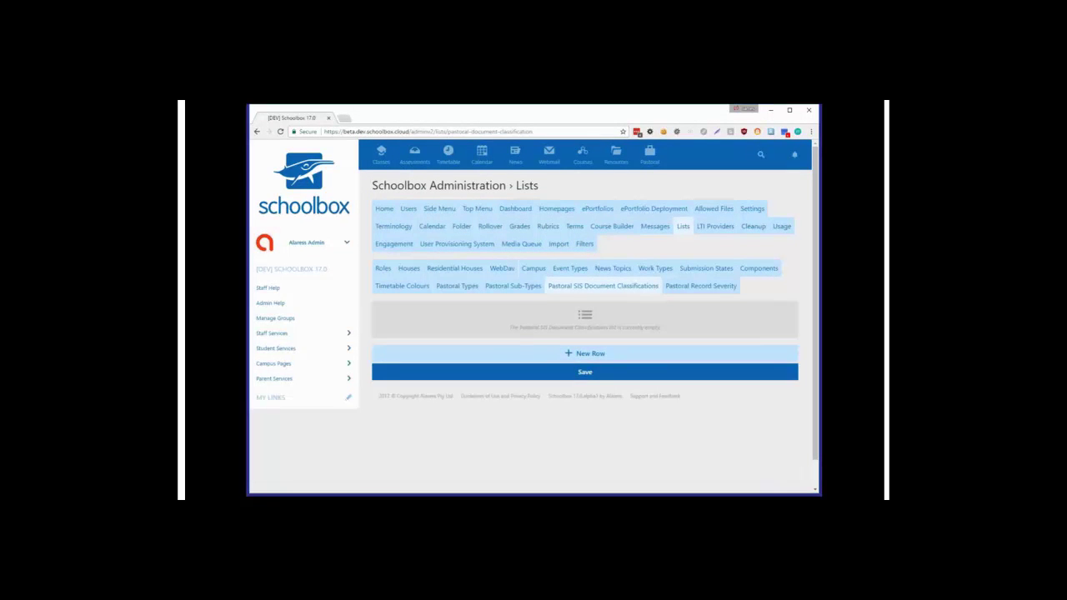
left_click(457, 285)
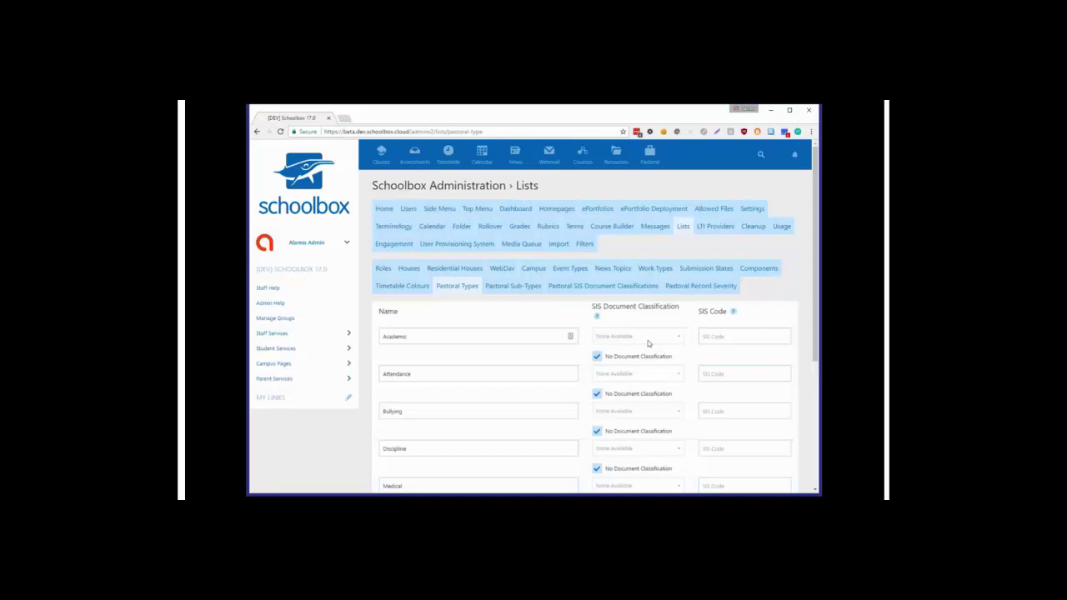
left_click(703, 288)
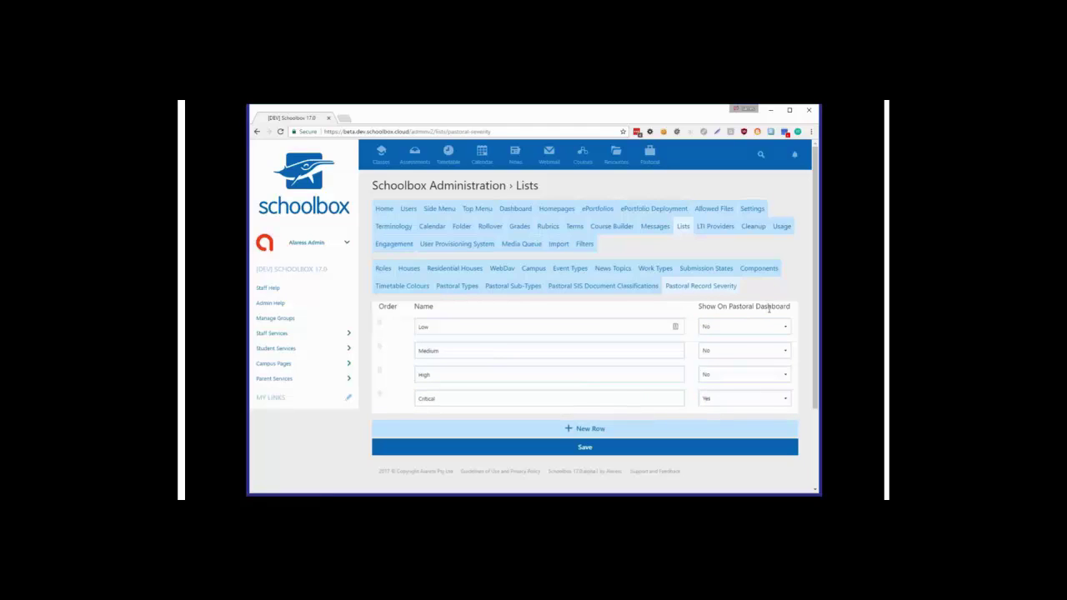
Switch Show On Pastoral Dashboard for the Critical severity to No and back to Yes.
left_click_drag(711, 307, 788, 319)
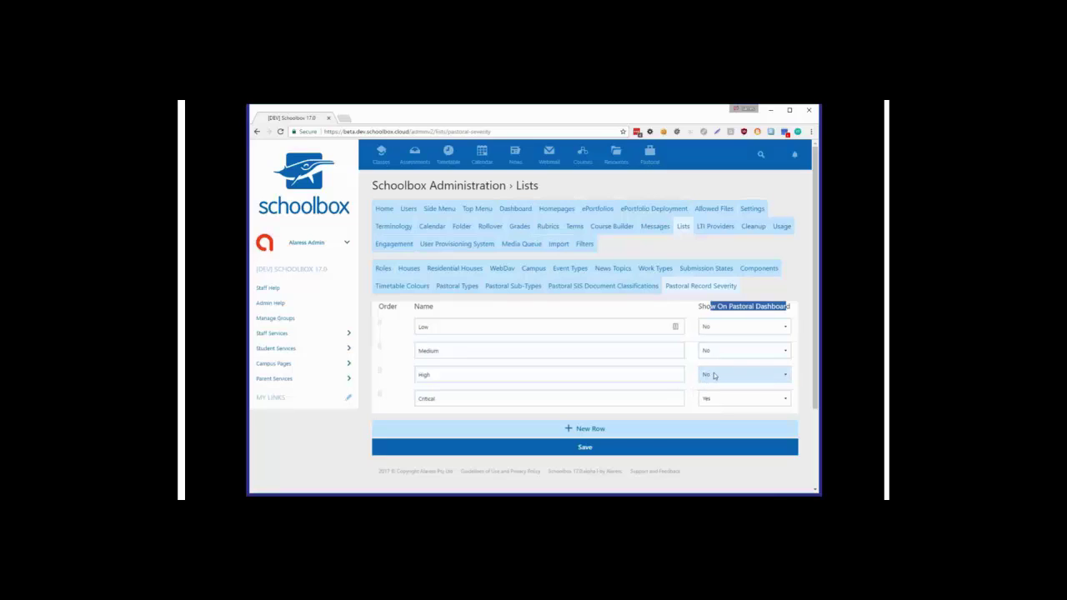
left_click(755, 397)
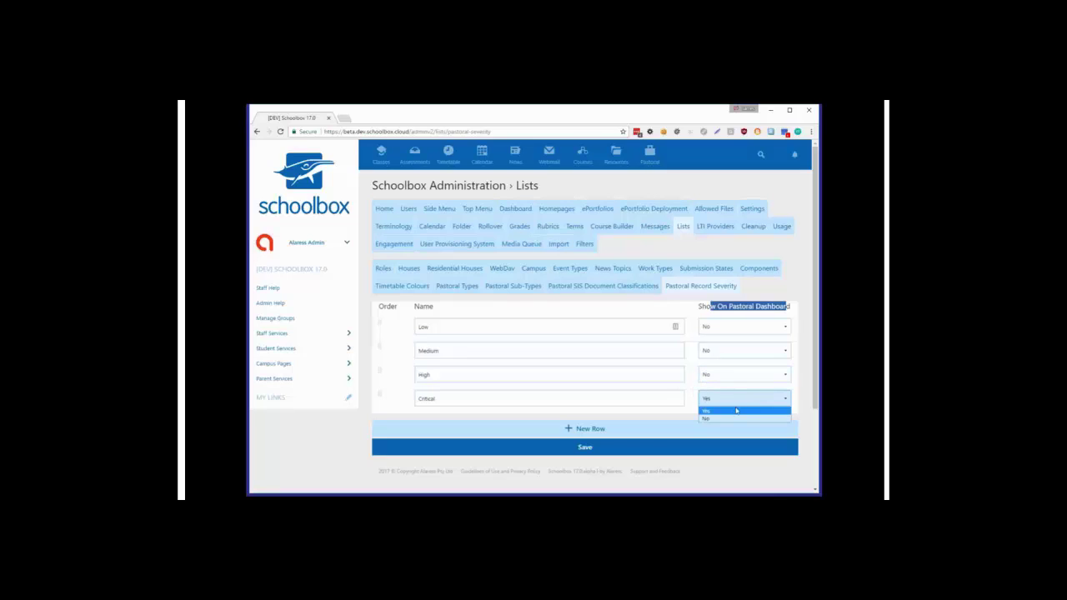
left_click(732, 421)
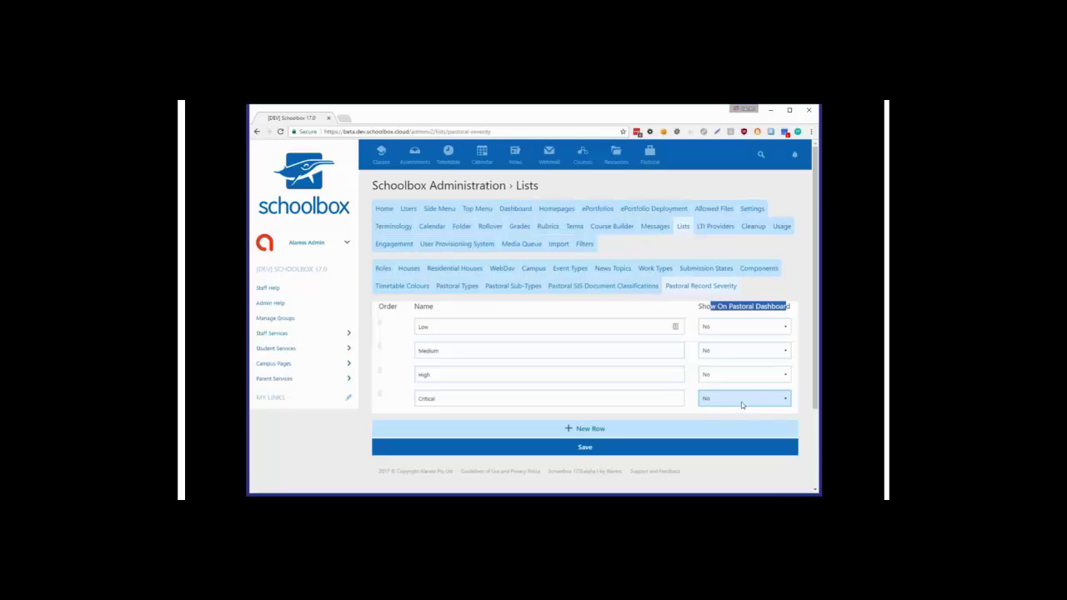
left_click(744, 400)
left_click(733, 410)
Switch to the teacher's account and open the teacher's Pending Assessments page.
left_click(312, 241)
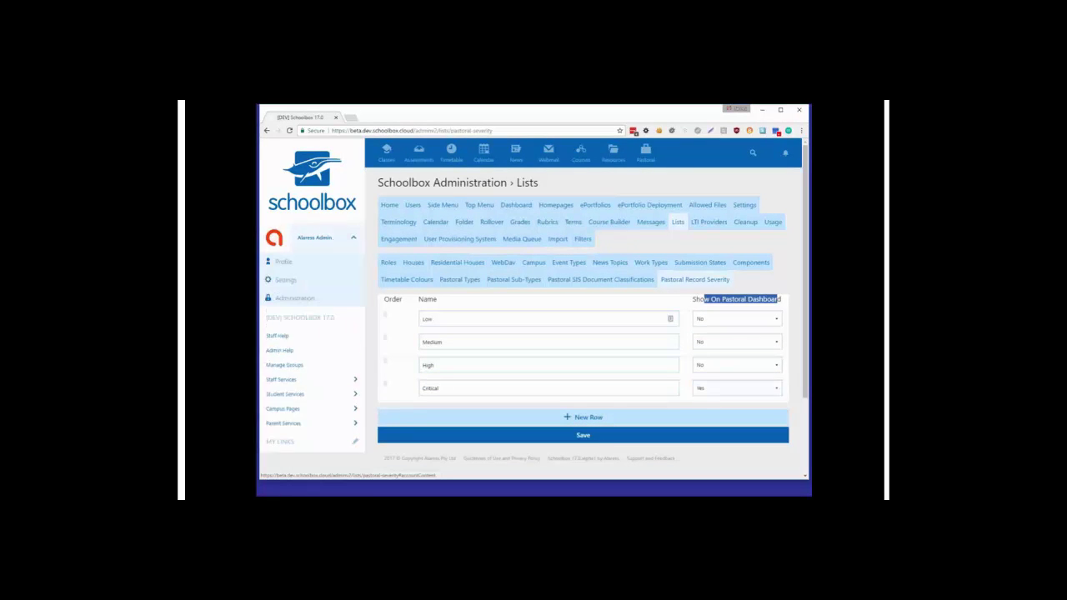
left_click(308, 377)
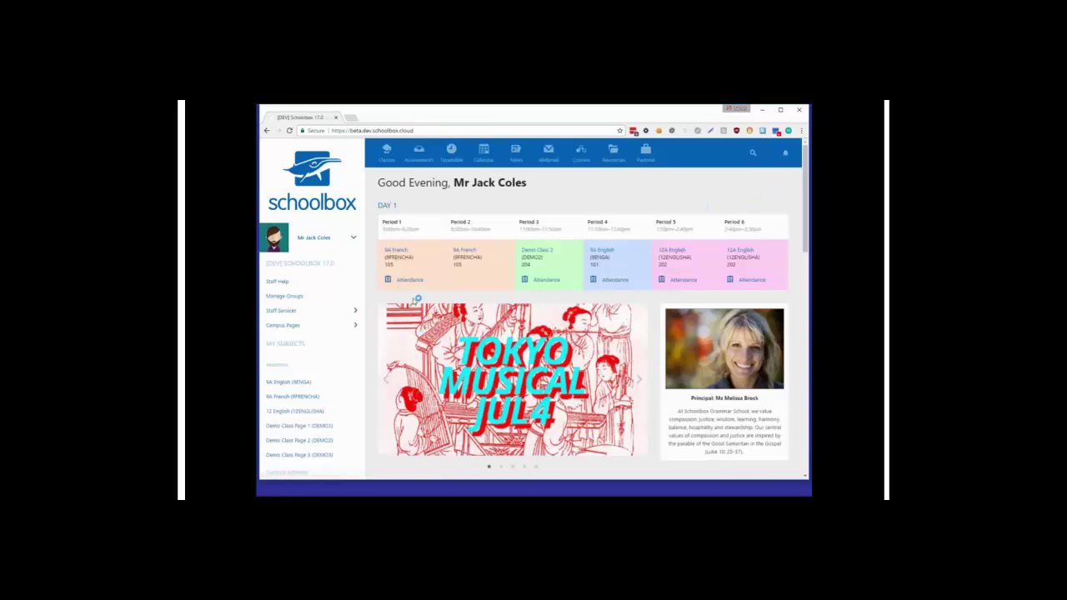
left_click(410, 165)
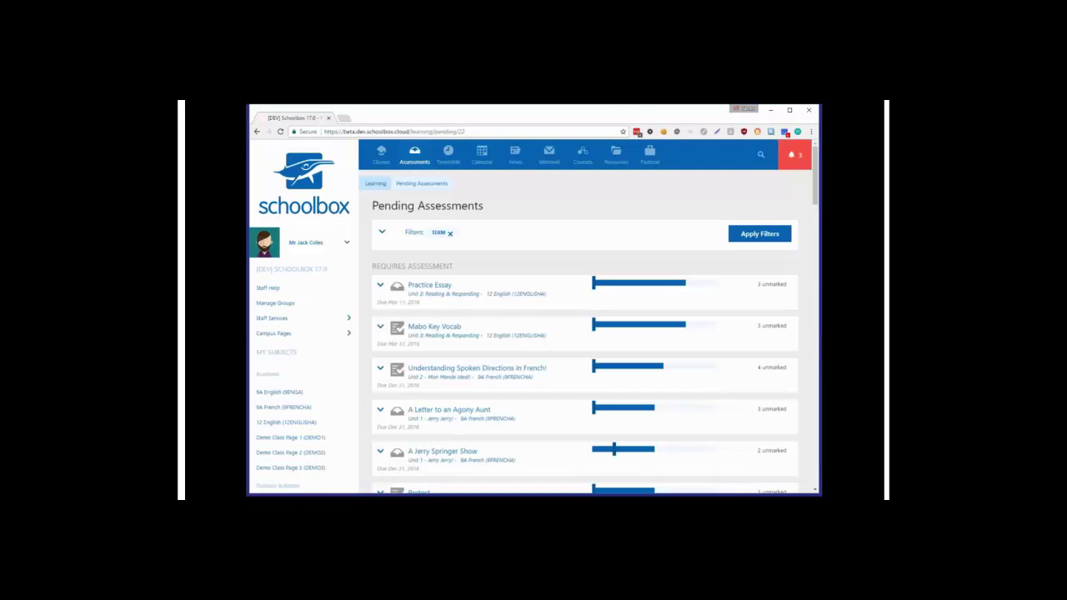
Look through the Requires Assessment and Not Submitted work in the Pending Assessments list.
scroll(550, 319, "down", 1)
scroll(550, 315, "down", 4)
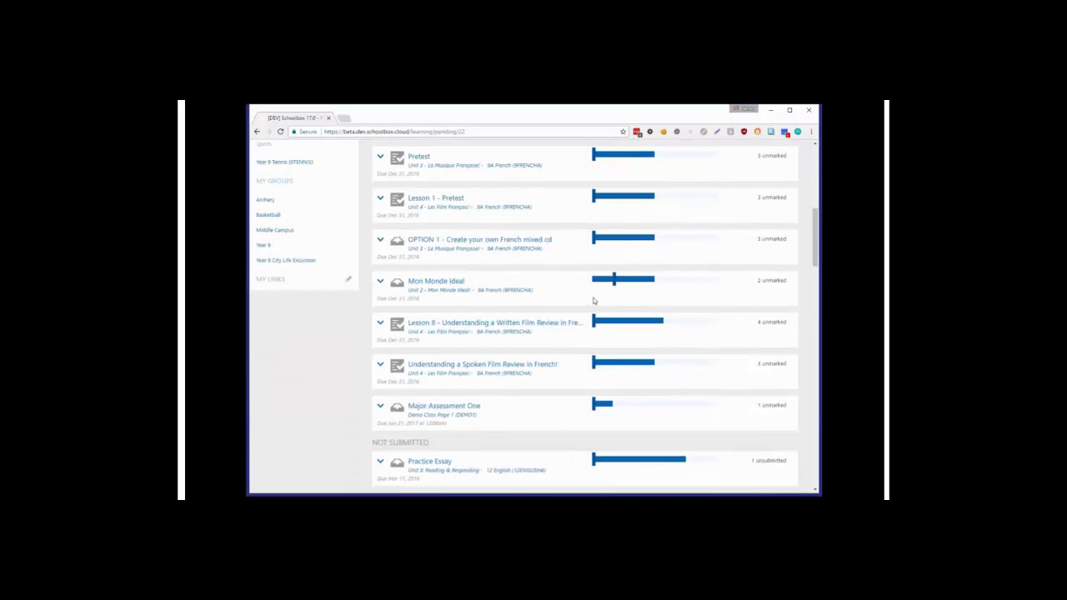
scroll(596, 309, "down", 3)
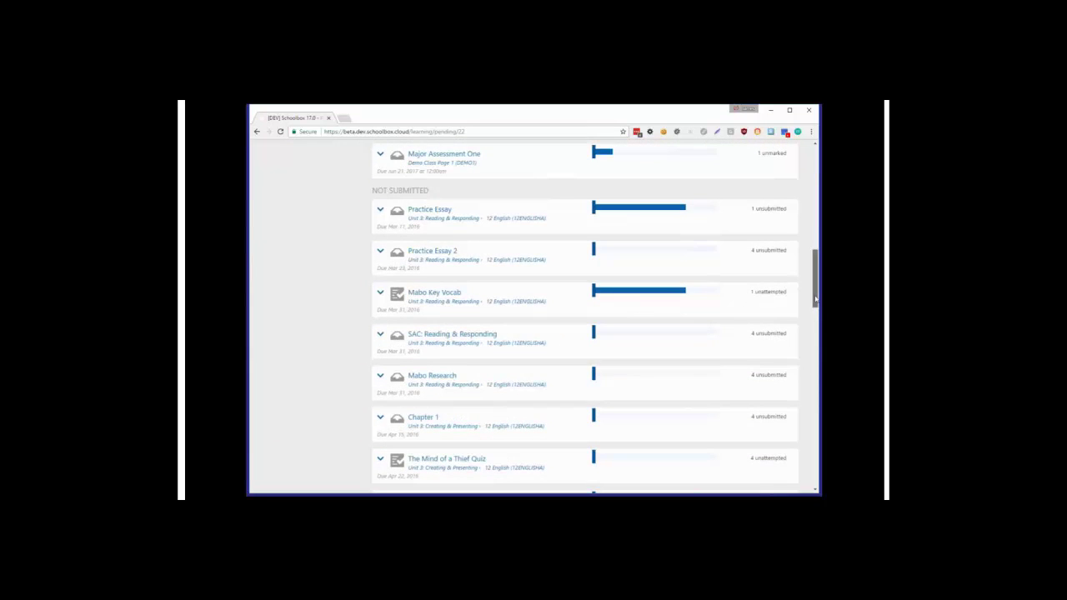
scroll(815, 309, "down", 1)
left_click_drag(814, 309, 795, 186)
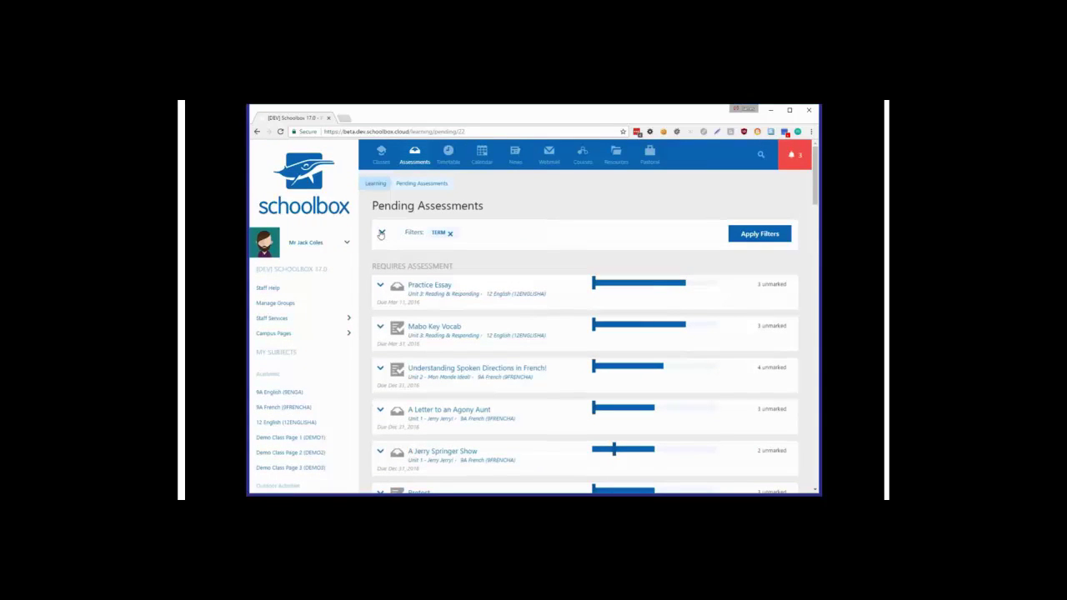
Filter the pending assessments to Weighted work in addition to the existing term filter.
left_click(381, 235)
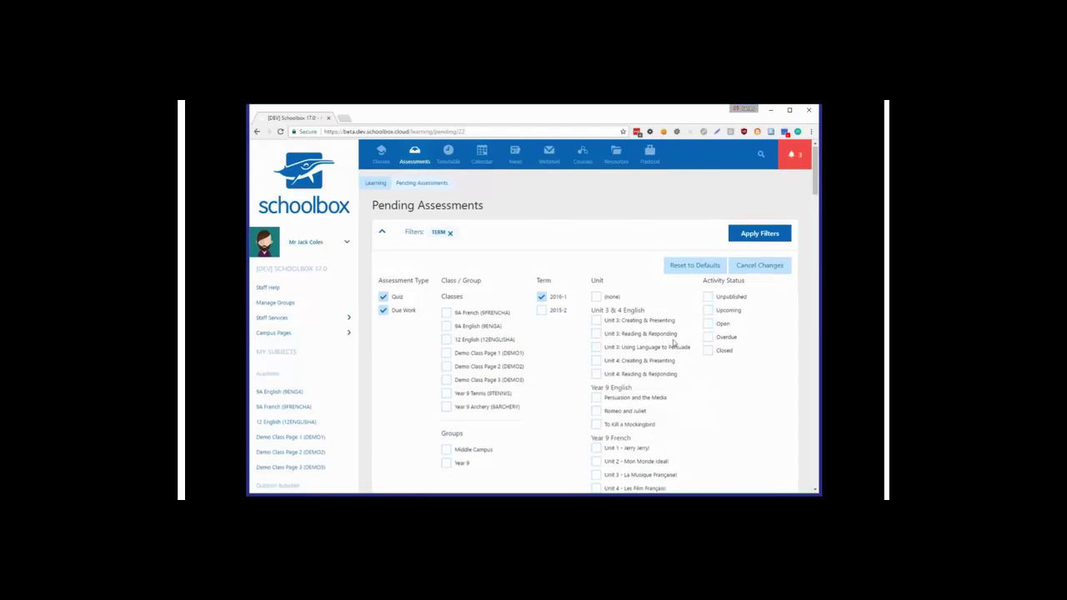
scroll(675, 345, "down", 1)
scroll(510, 369, "down", 1)
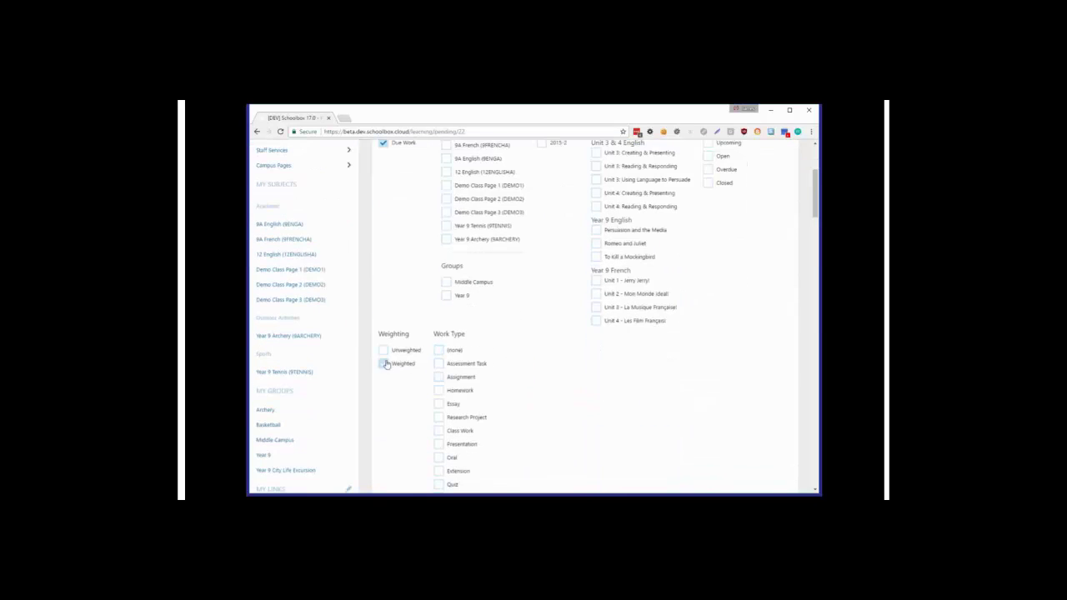
left_click(385, 365)
scroll(457, 357, "up", 2)
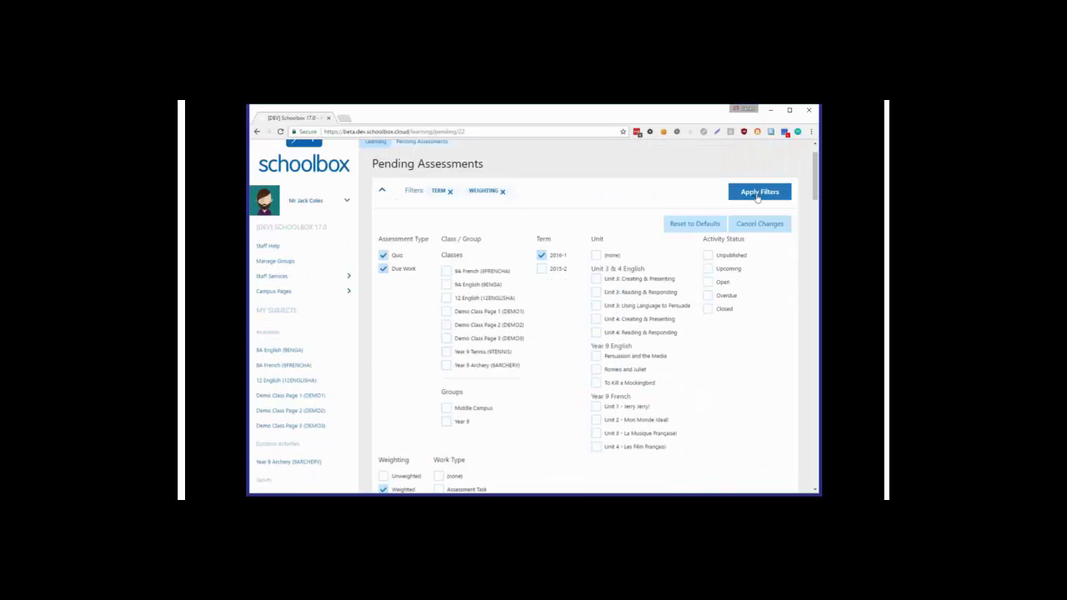
left_click(758, 195)
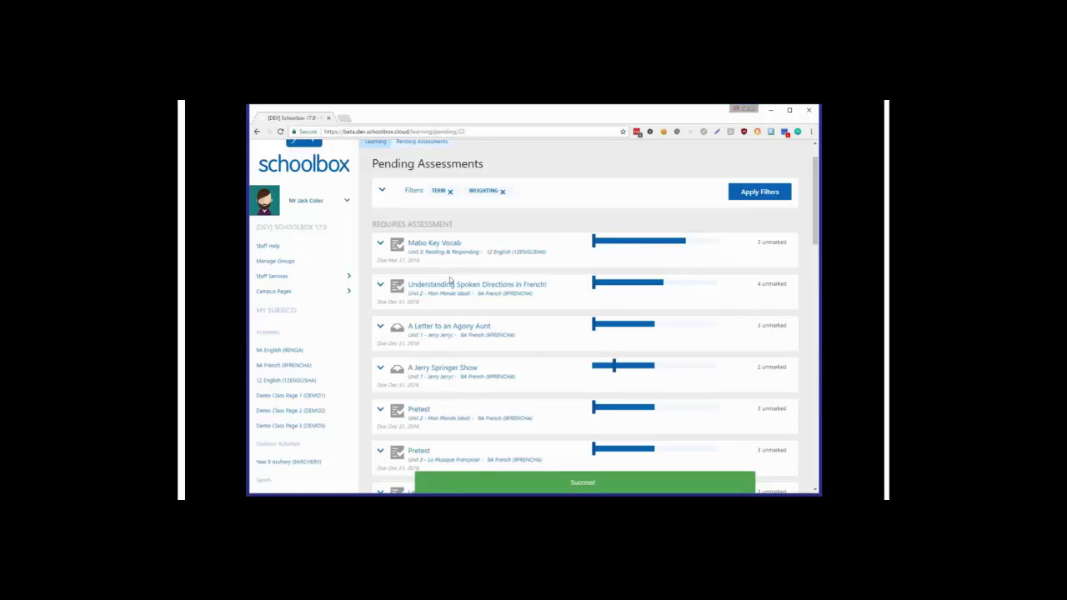
Filter the pending assessments to Assessment Task work for 9A English (9ENGA) and remove the Weighted filter.
left_click(382, 190)
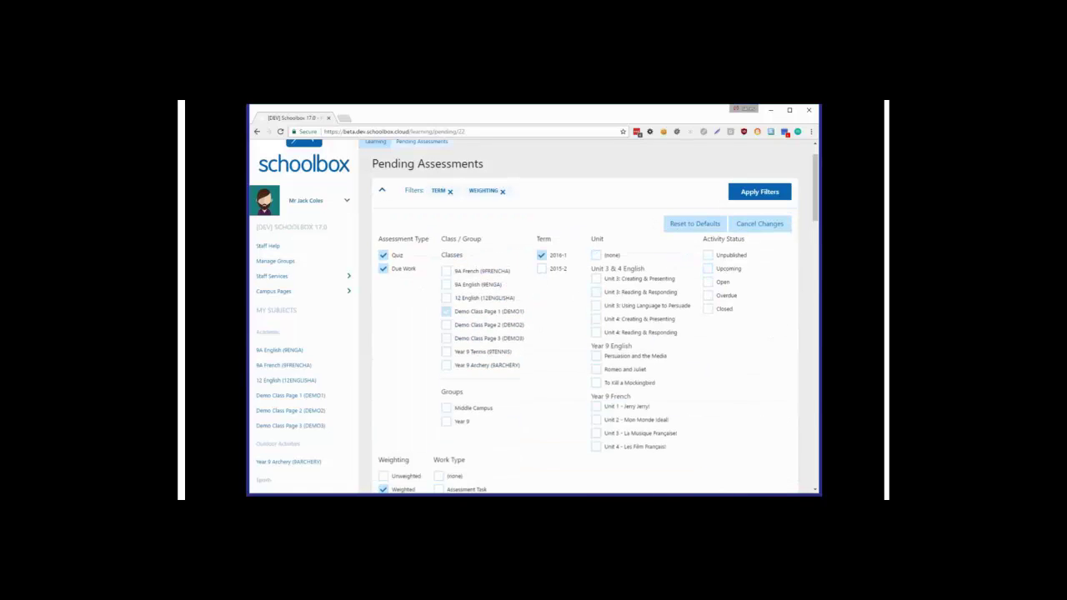
scroll(534, 317, "down", 1)
scroll(534, 317, "down", 2)
left_click(440, 364)
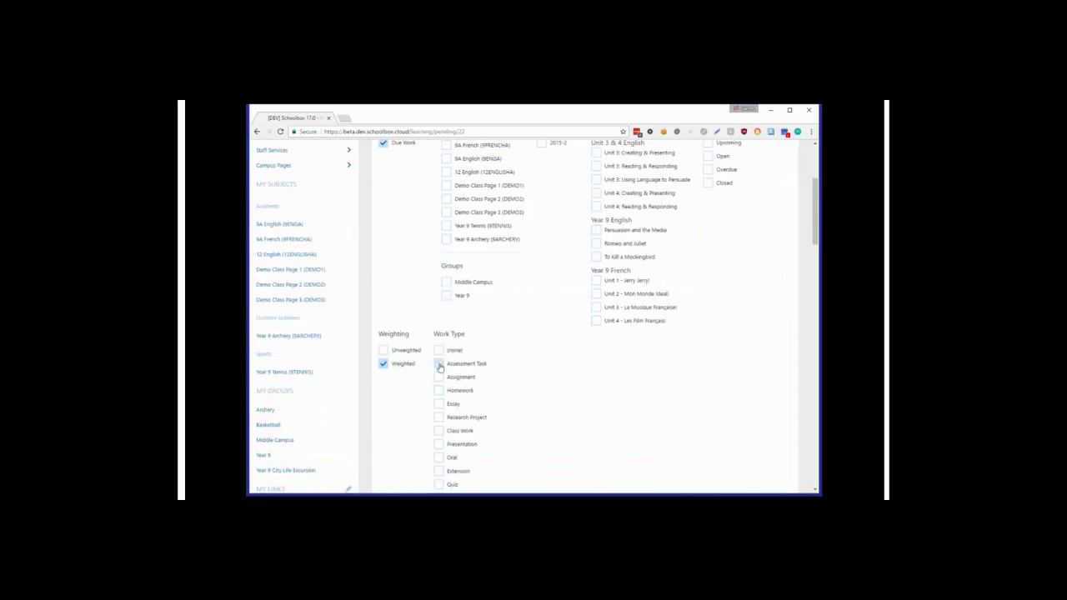
left_click(384, 363)
scroll(493, 316, "up", 2)
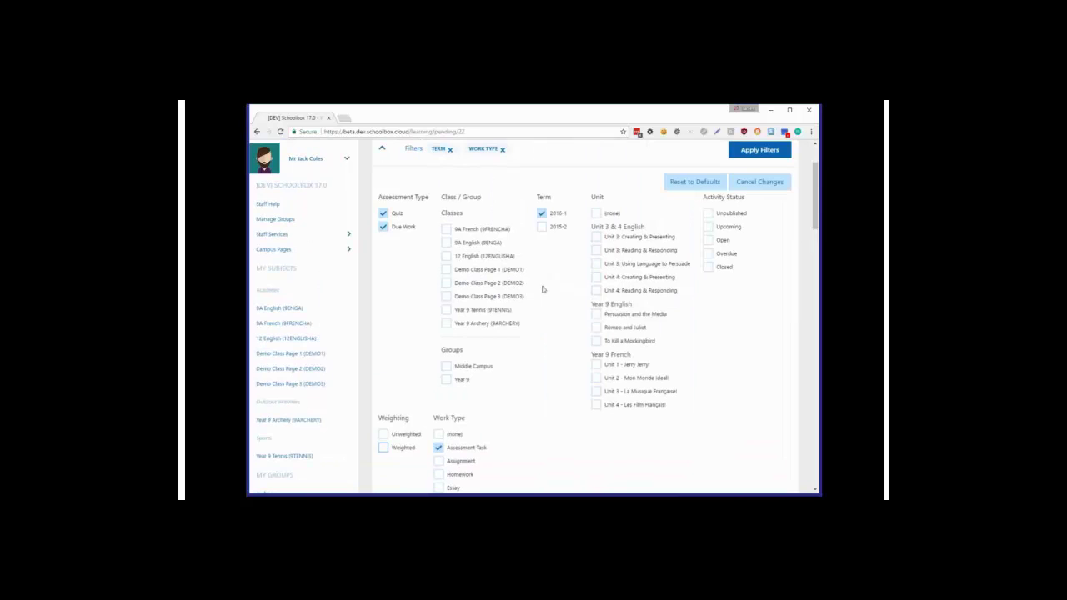
left_click(446, 242)
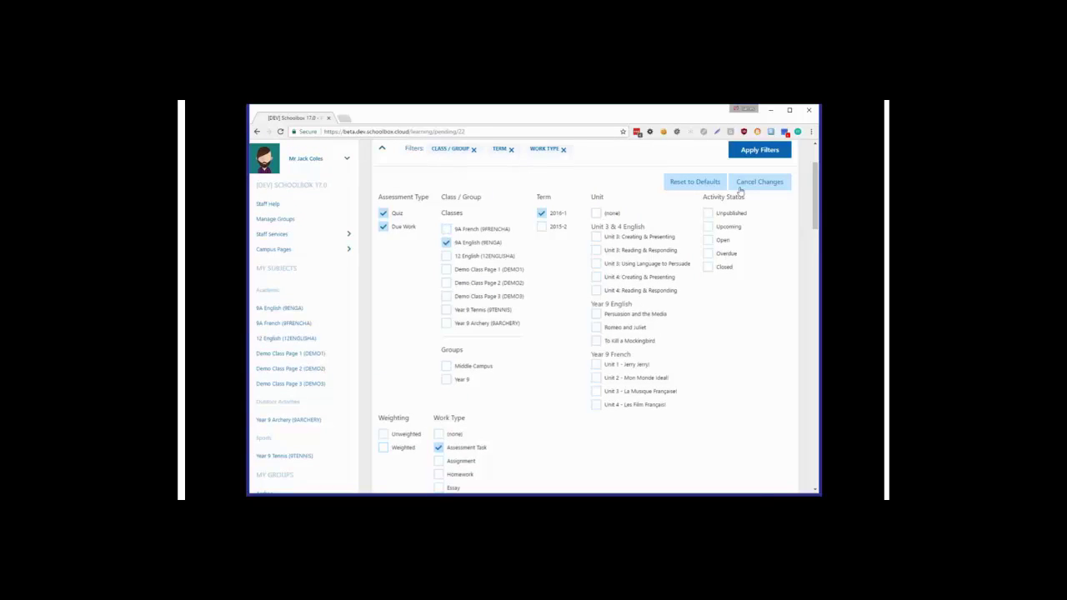
left_click(759, 150)
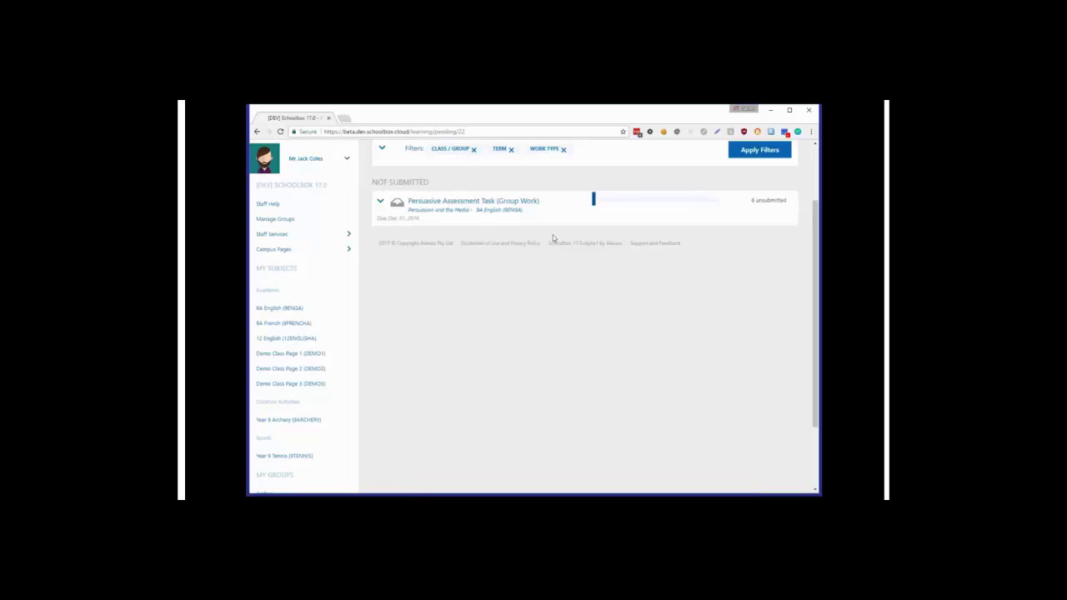
Remove the Class / Group and Work Type filters from the pending assessments, keeping only the term filter.
scroll(553, 235, "up", 1)
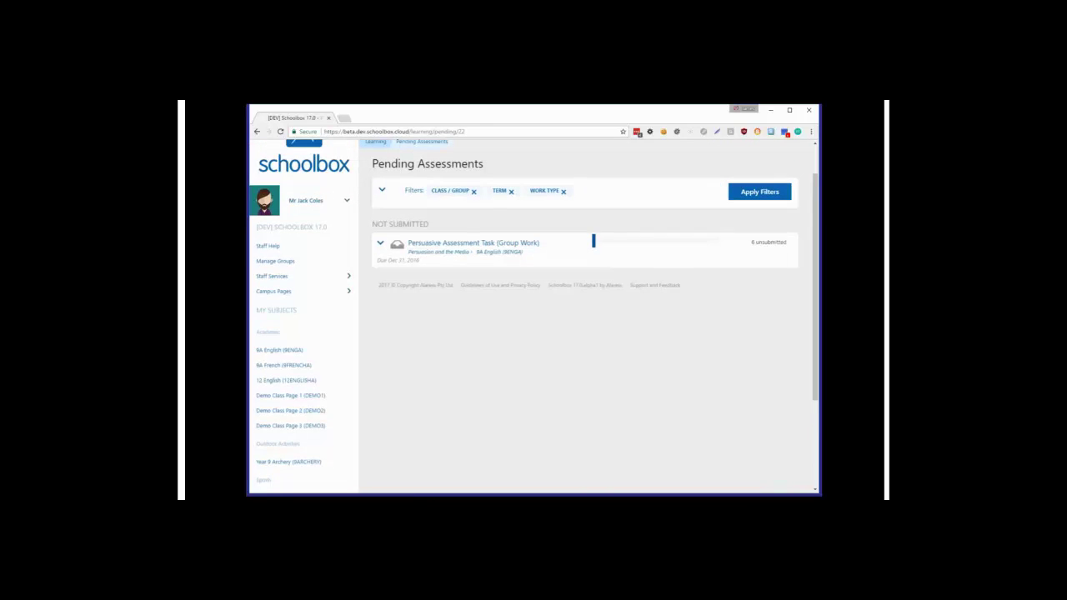
left_click(474, 191)
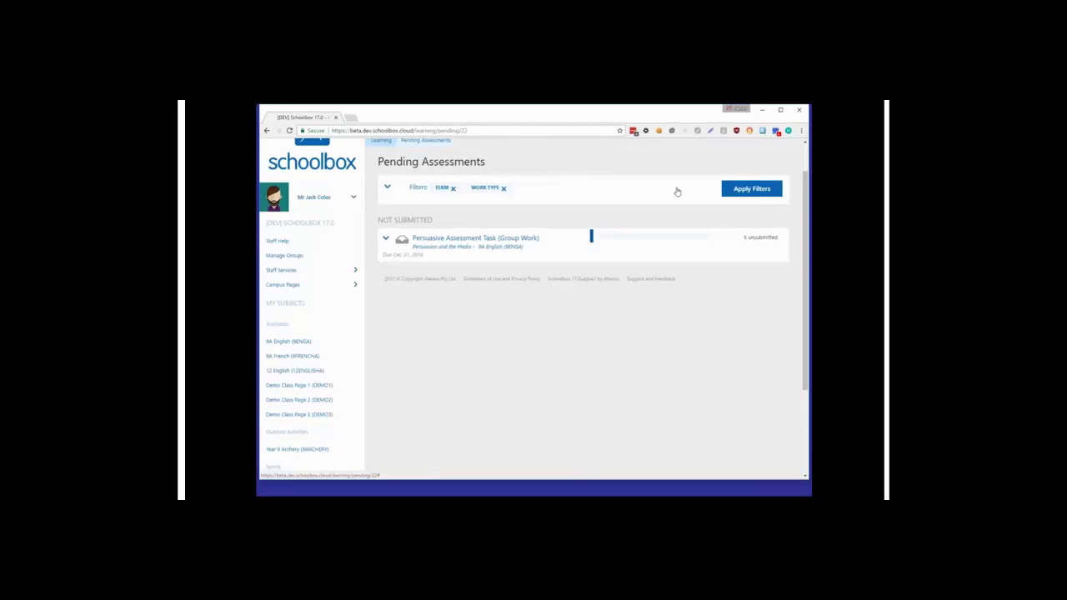
left_click(729, 195)
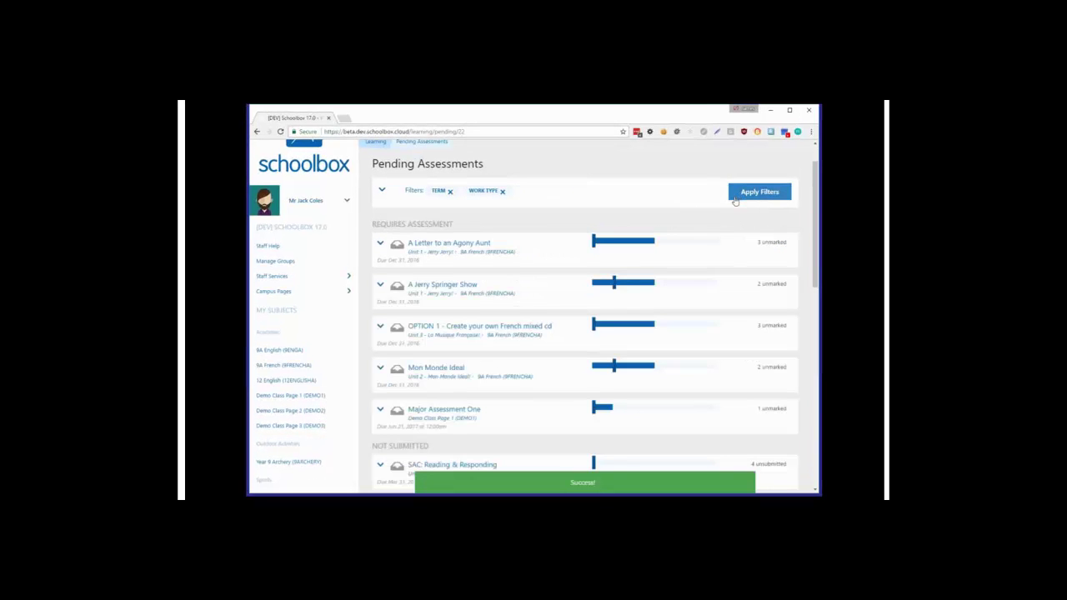
left_click(502, 191)
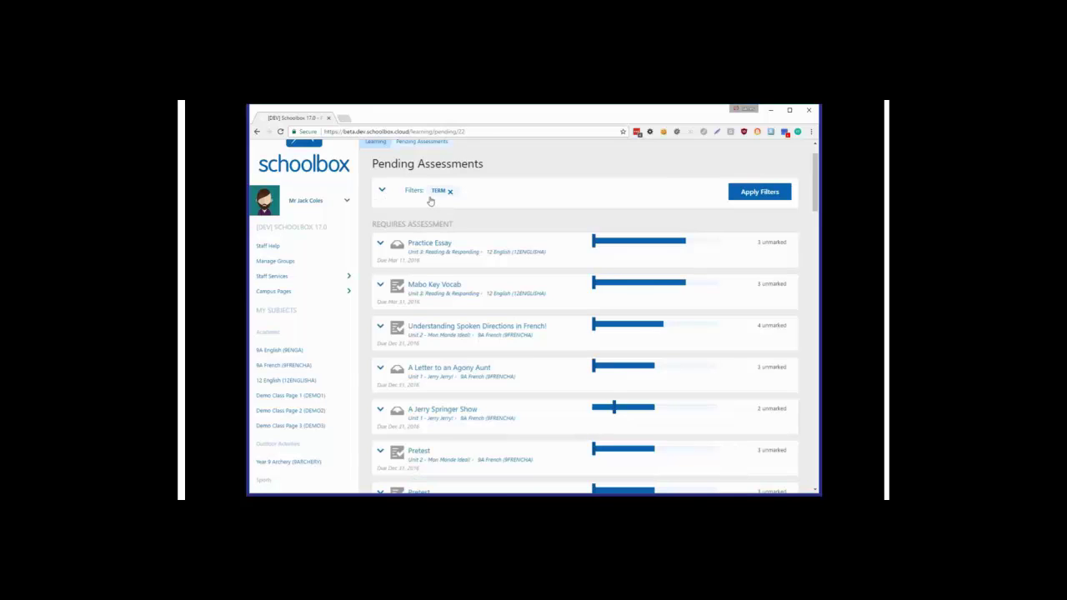
Filter the pending assessments by the Assessment Task work type and look through the filtered list.
left_click(385, 193)
scroll(417, 350, "down", 1)
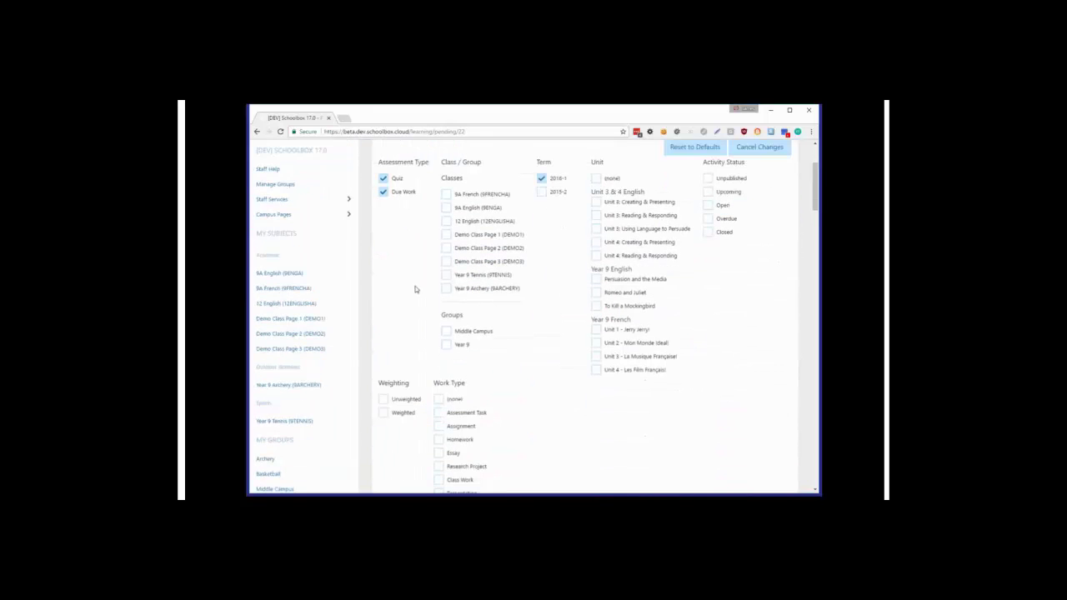
left_click(440, 406)
scroll(577, 317, "up", 5)
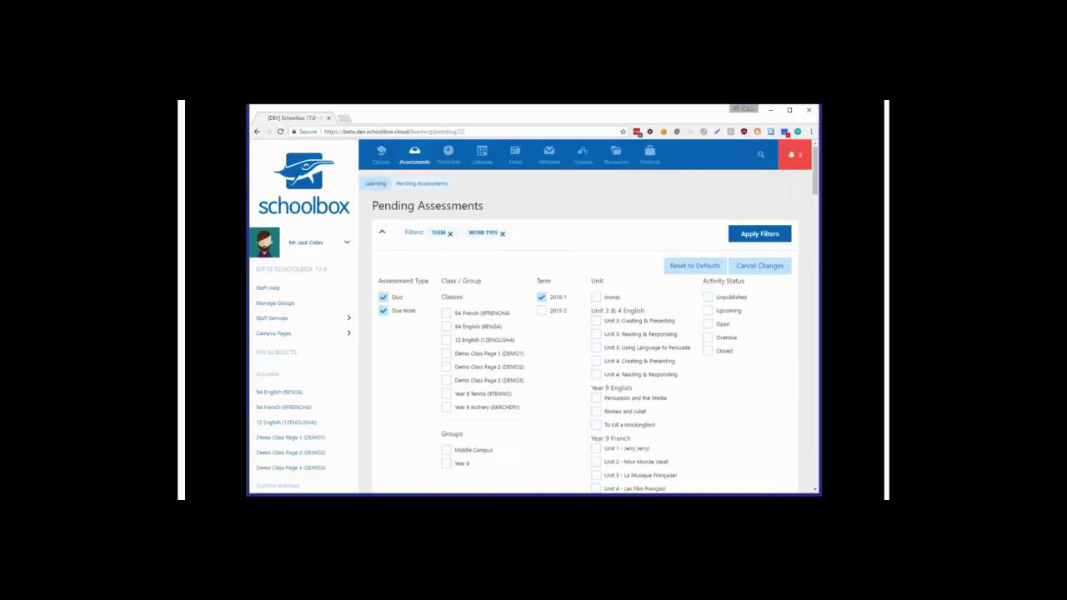
left_click(759, 233)
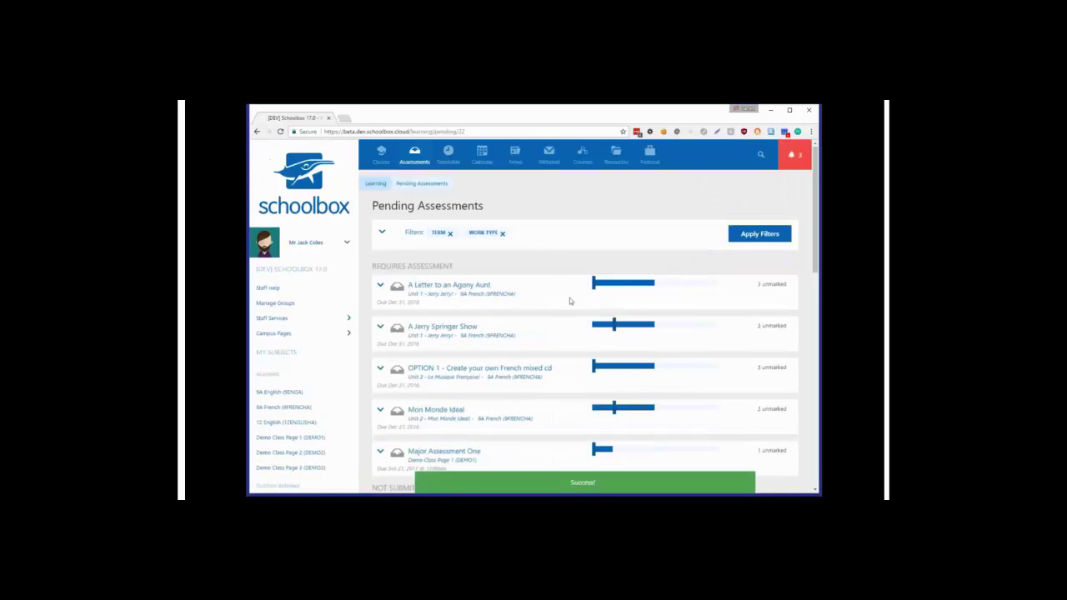
scroll(569, 300, "down", 2)
scroll(563, 310, "up", 1)
scroll(564, 311, "up", 1)
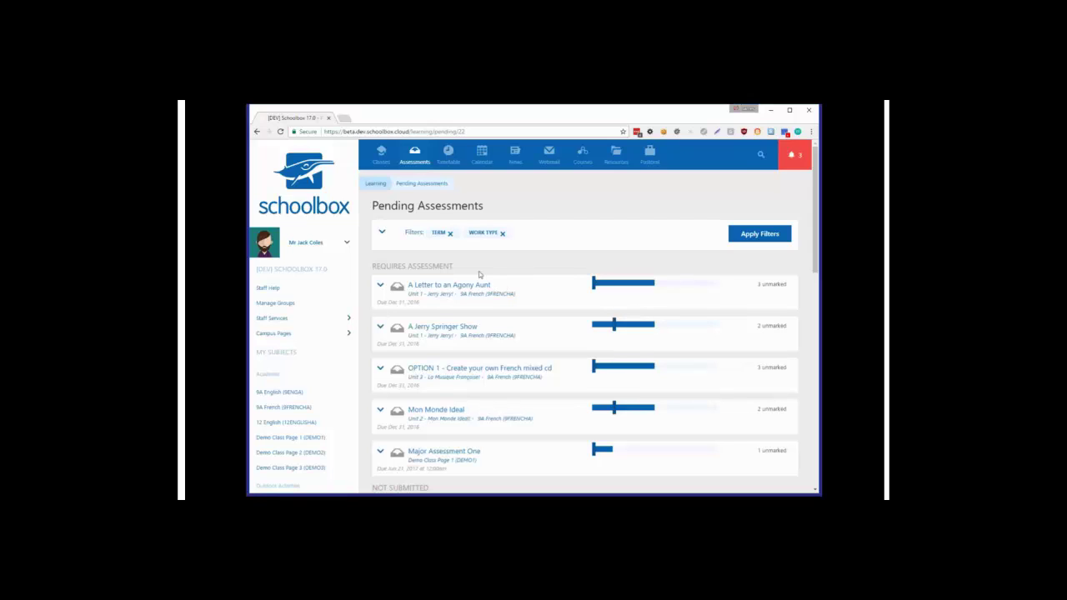
Reset the pending assessment filters to their defaults and apply them.
left_click(381, 232)
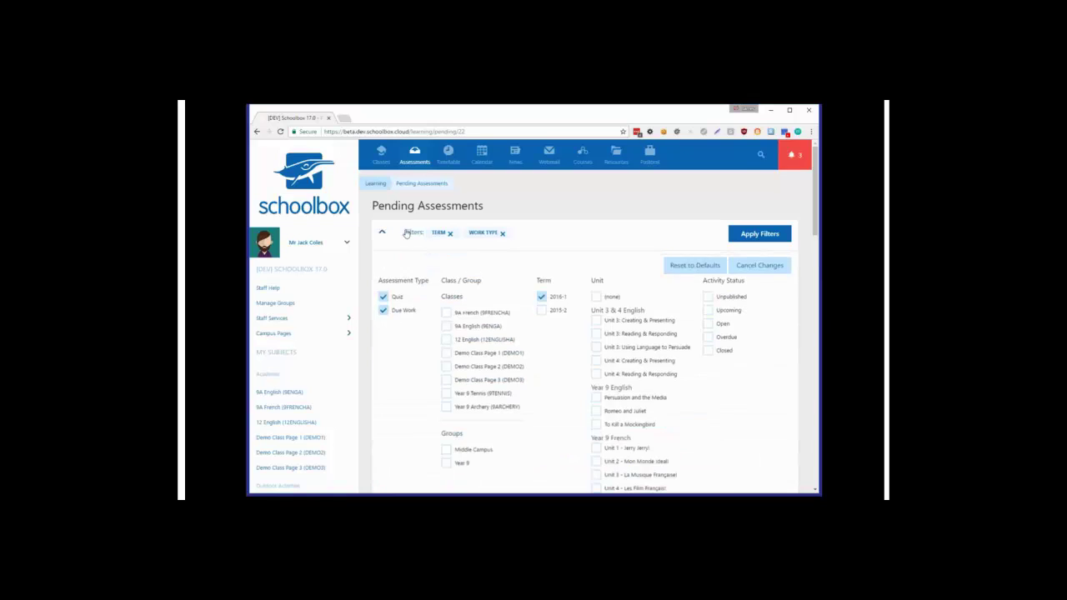
left_click(696, 267)
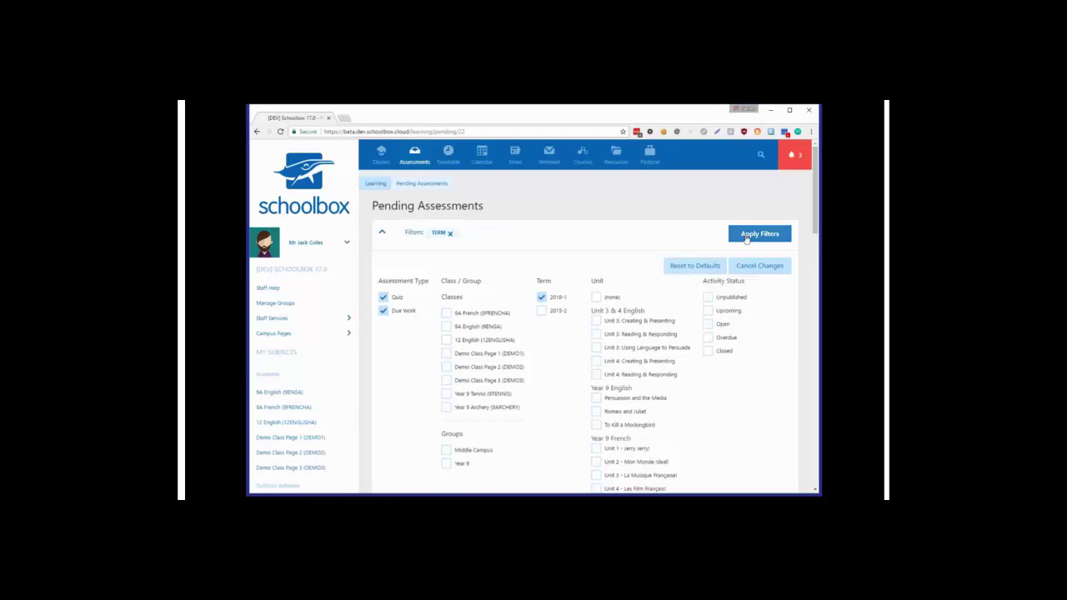
left_click(745, 238)
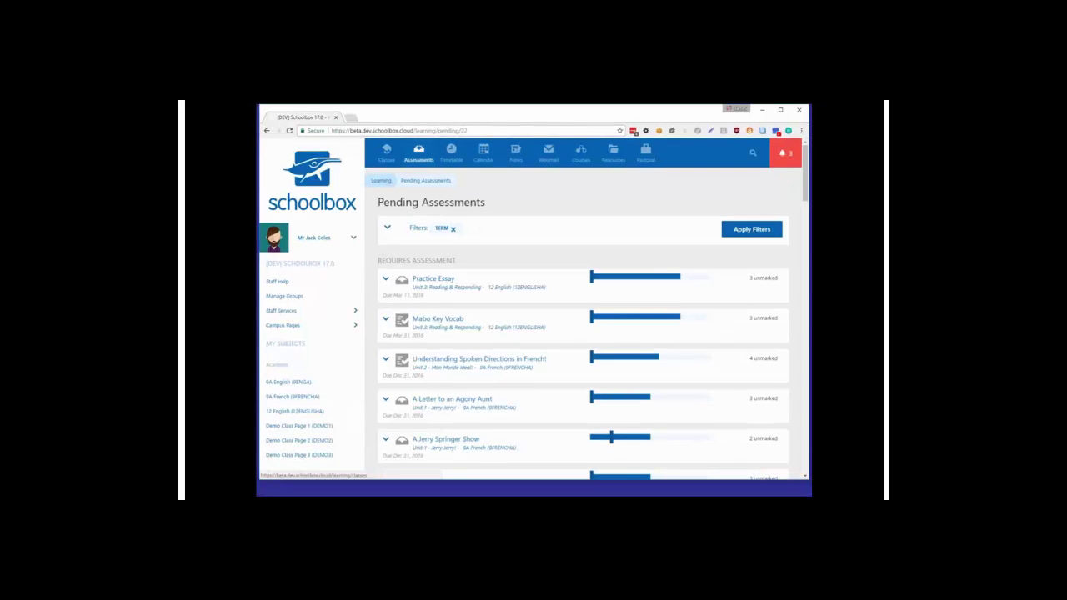
Open the 9A English (9ENGA) Markbook from My Classes and view its results table.
left_click(394, 162)
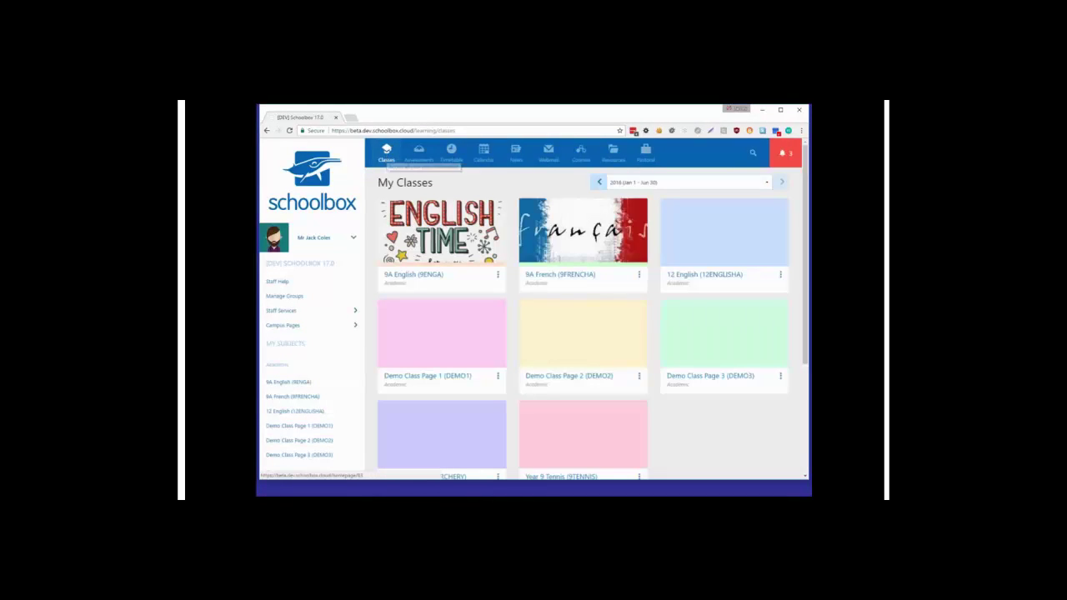
left_click(498, 275)
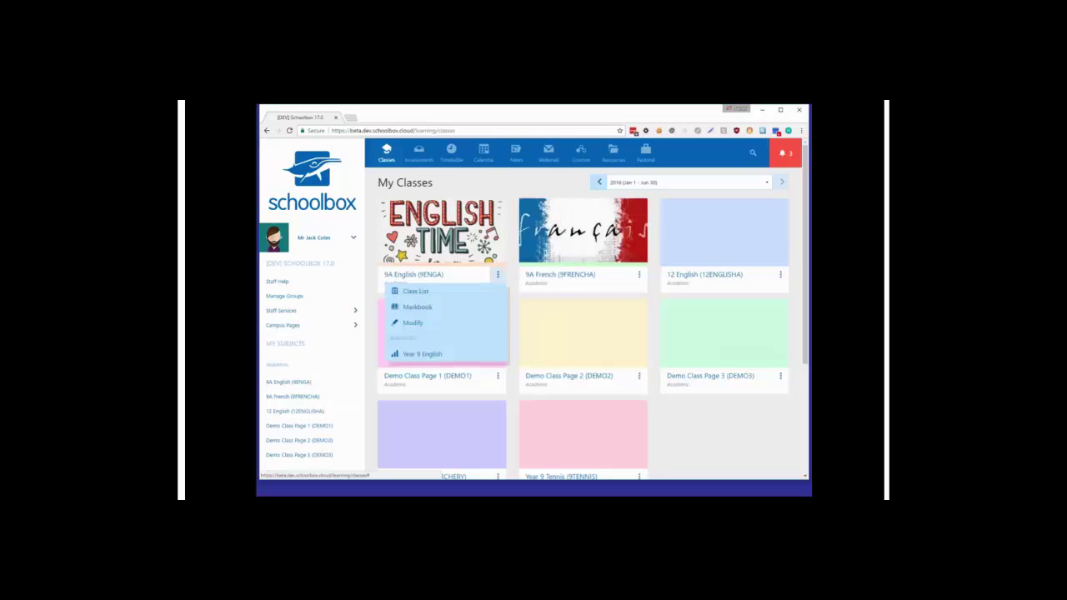
left_click(417, 308)
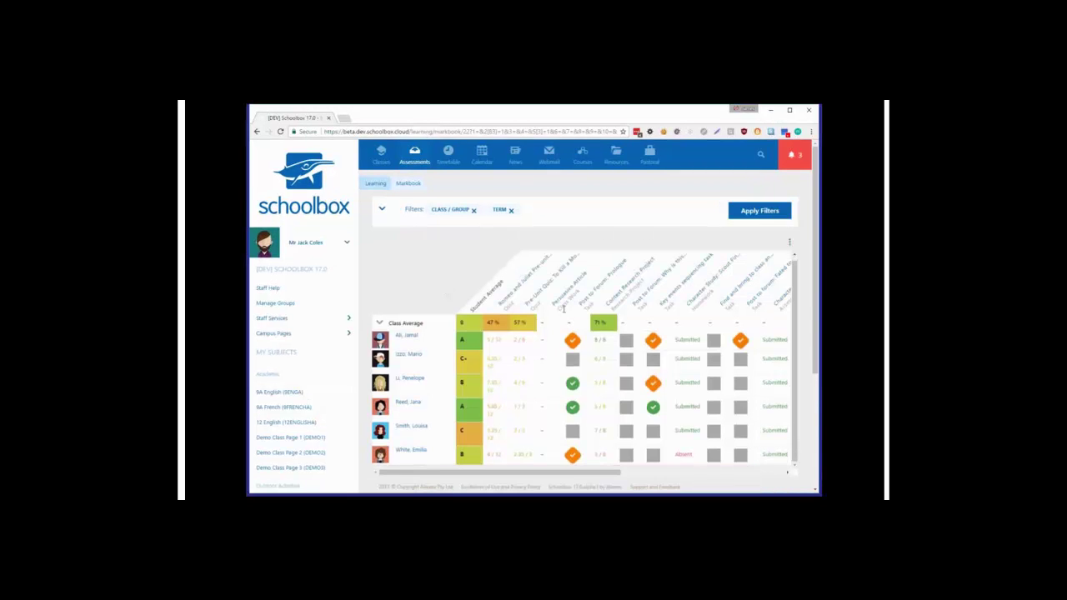
scroll(565, 369, "down", 1)
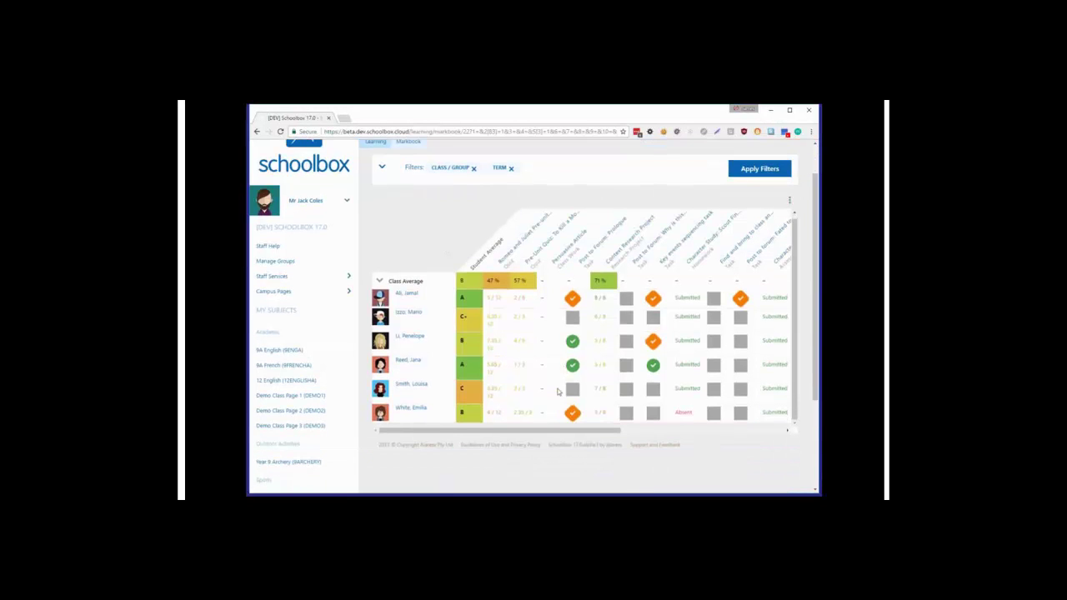
mouse_move(559, 430)
left_mouse_down()
mouse_move(774, 435)
mouse_move(570, 426)
left_mouse_up()
Filter the 9A English Markbook to Due Work after trying the Open and Closed activity statuses.
left_click(382, 168)
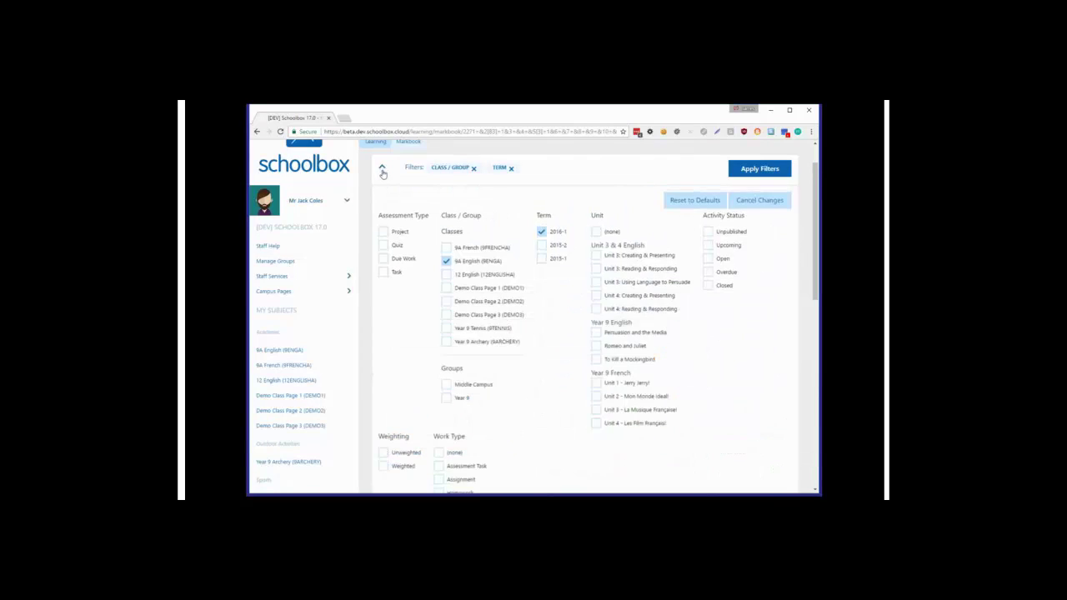
left_click(385, 260)
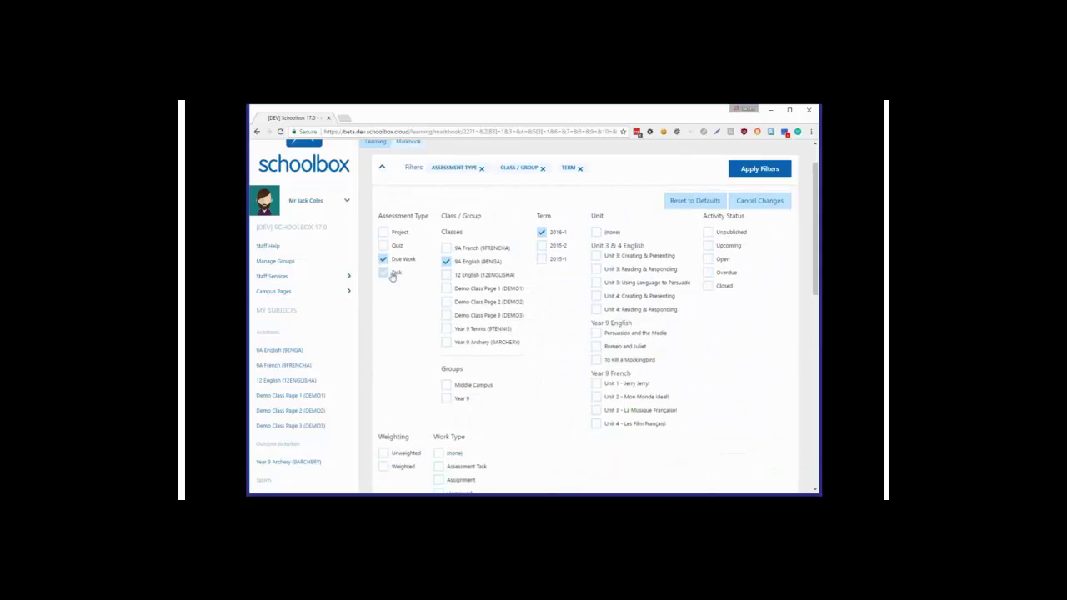
left_click(709, 260)
left_click(707, 286)
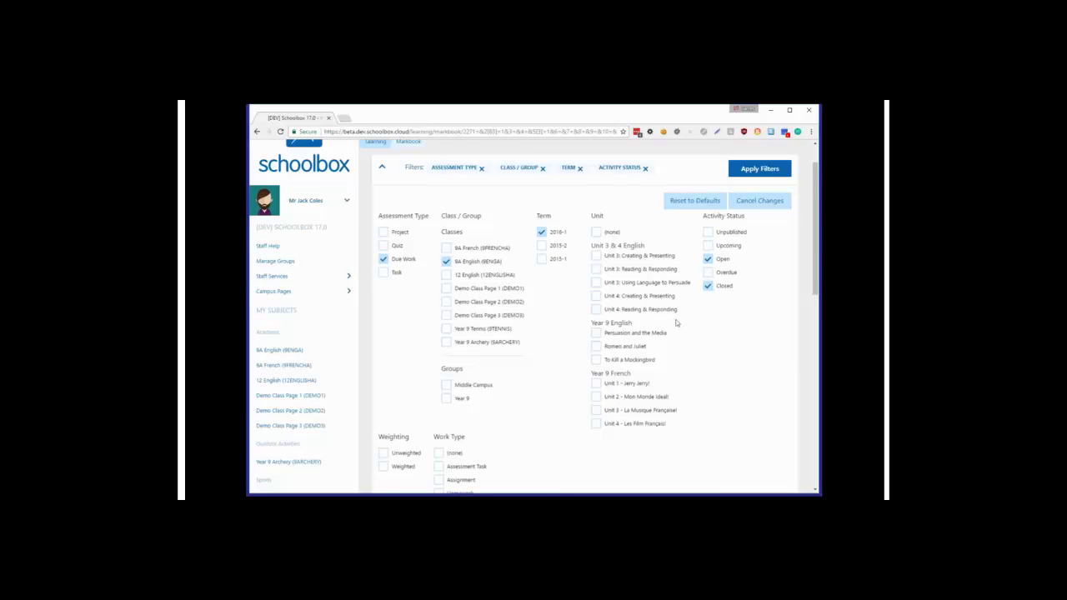
left_click(708, 273)
left_click(753, 169)
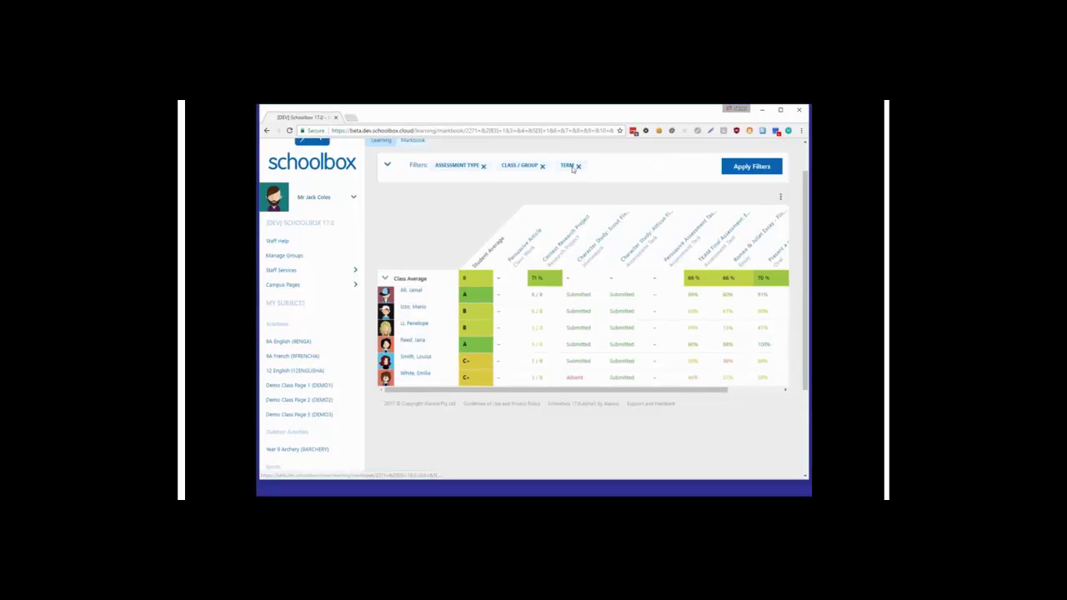
Remove the Class / Group filter from the Markbook and reset the filter options to defaults.
left_click(542, 167)
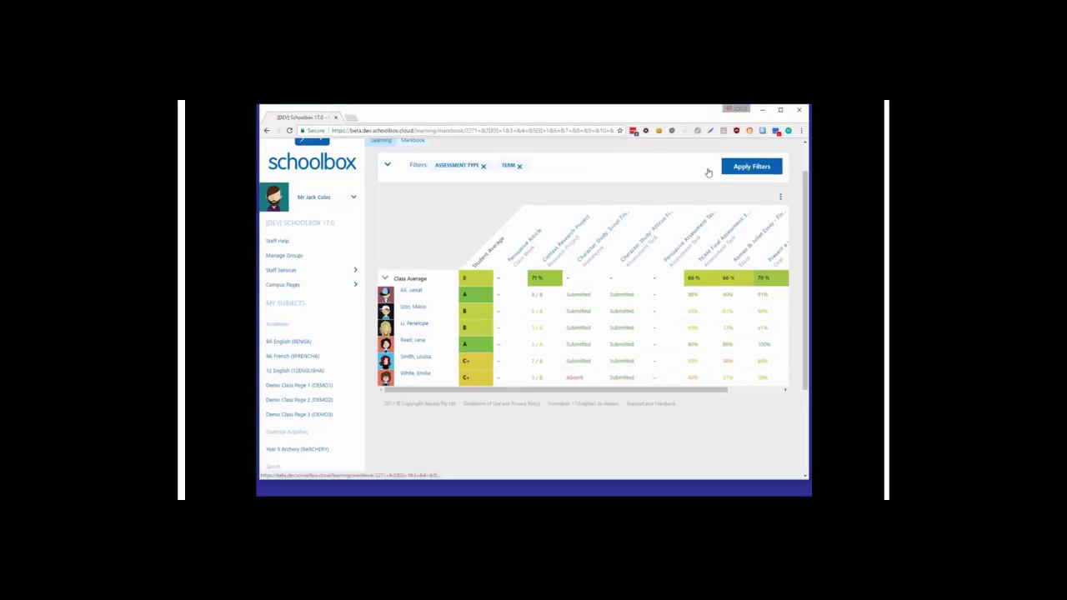
left_click(387, 164)
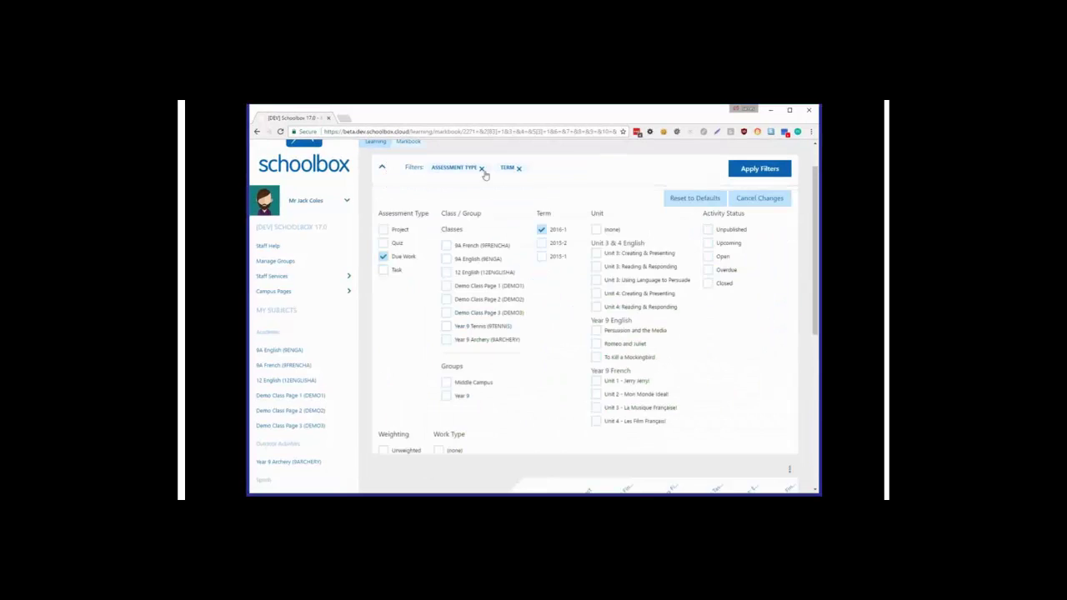
left_click(686, 204)
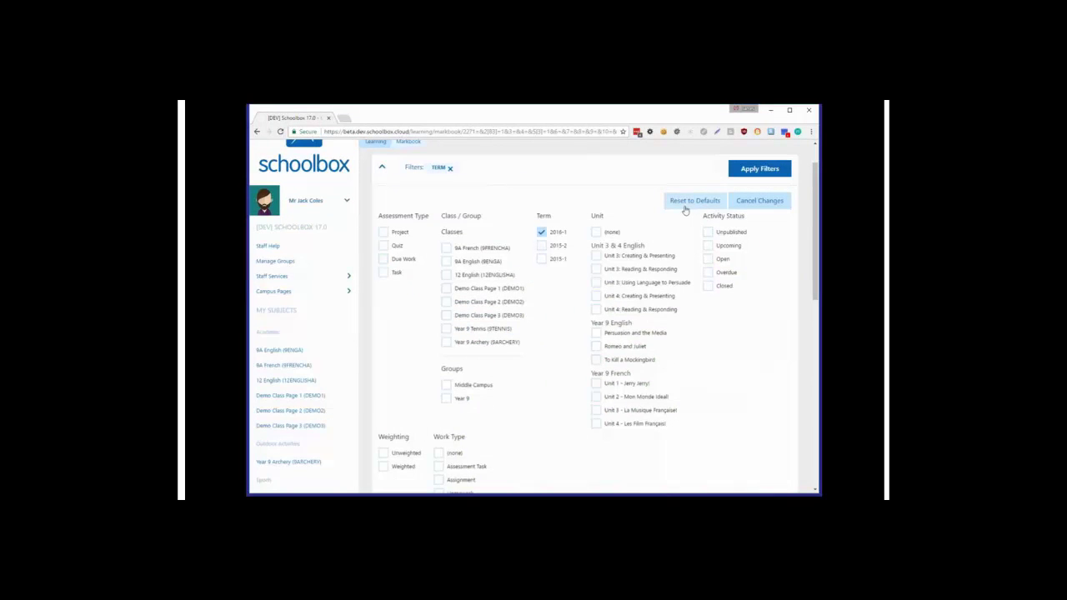
Select all eight classes in the Markbook's Class / Group filter and deselect them all again.
left_click(457, 248)
left_click(457, 261)
left_click(457, 275)
left_click(460, 288)
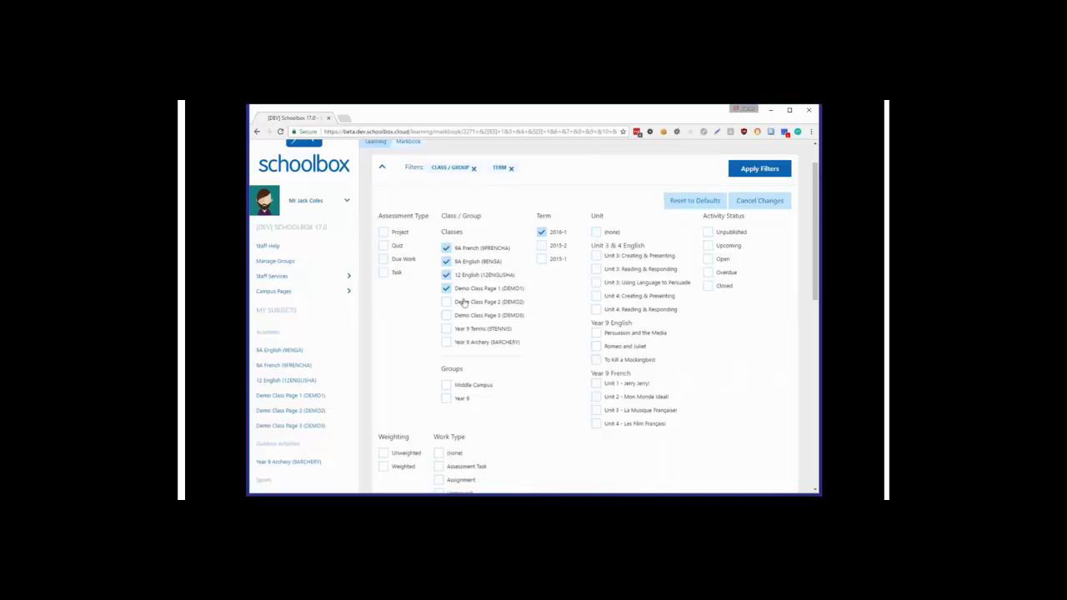
left_click(463, 302)
left_click(467, 315)
left_click(469, 329)
left_click(472, 343)
left_click(470, 254)
left_click(469, 262)
left_click(468, 275)
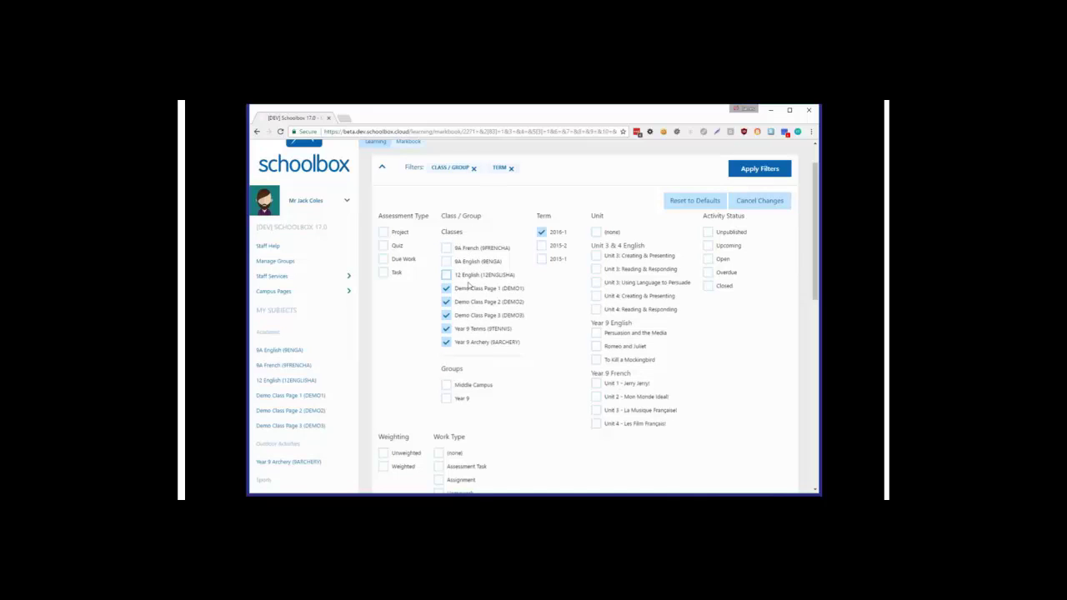
left_click(470, 289)
left_click(475, 302)
left_click(477, 316)
left_click(477, 329)
left_click(481, 343)
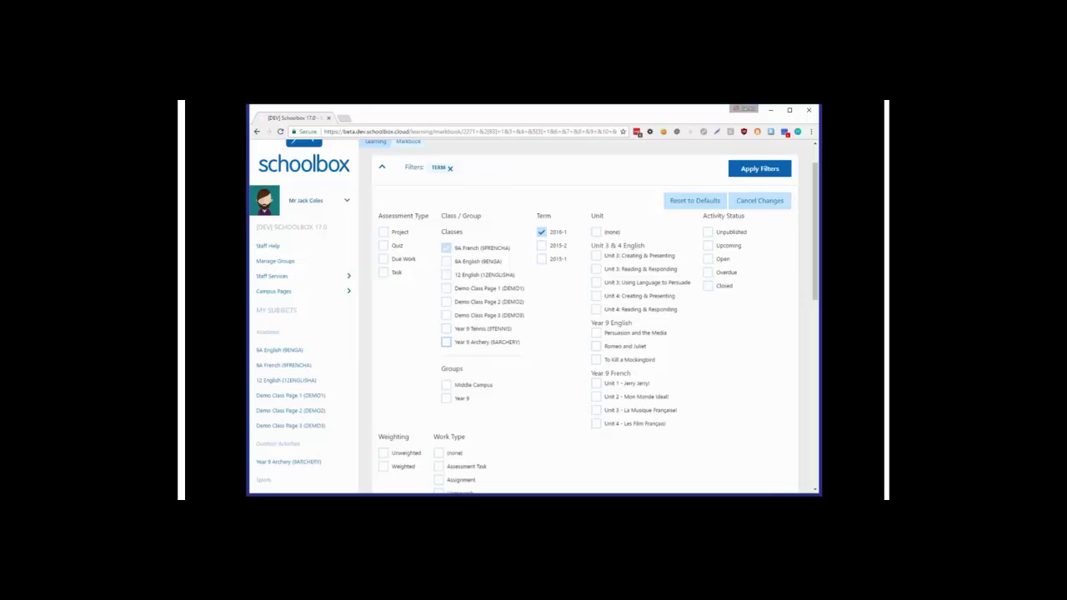
Filter the Markbook to the 9A French and 9A English classes and view the combined results.
left_click(486, 261)
left_click(488, 275)
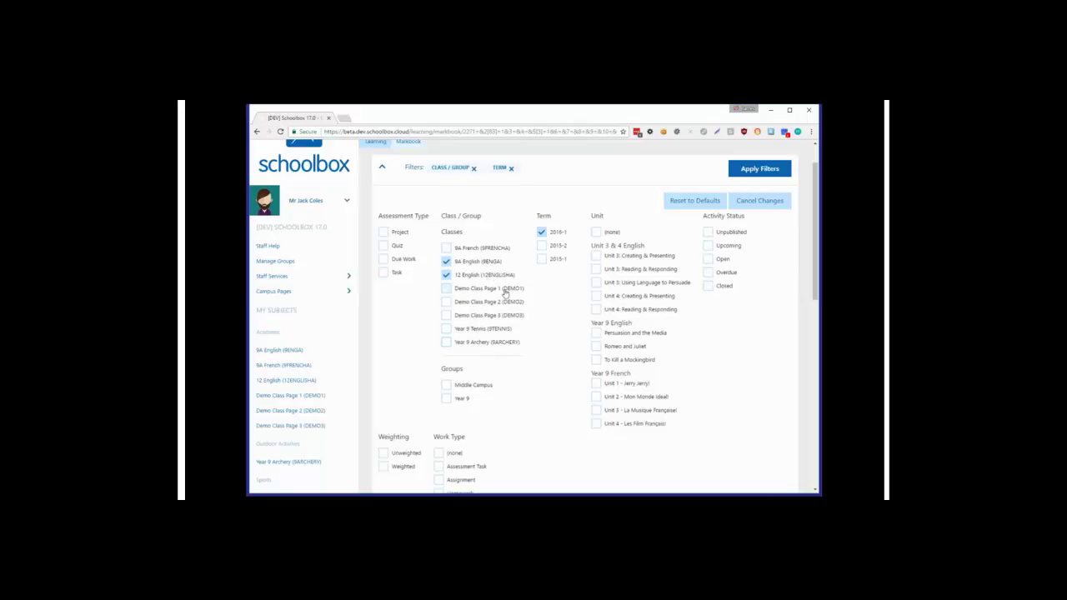
left_click(483, 248)
left_click(485, 276)
left_click(754, 170)
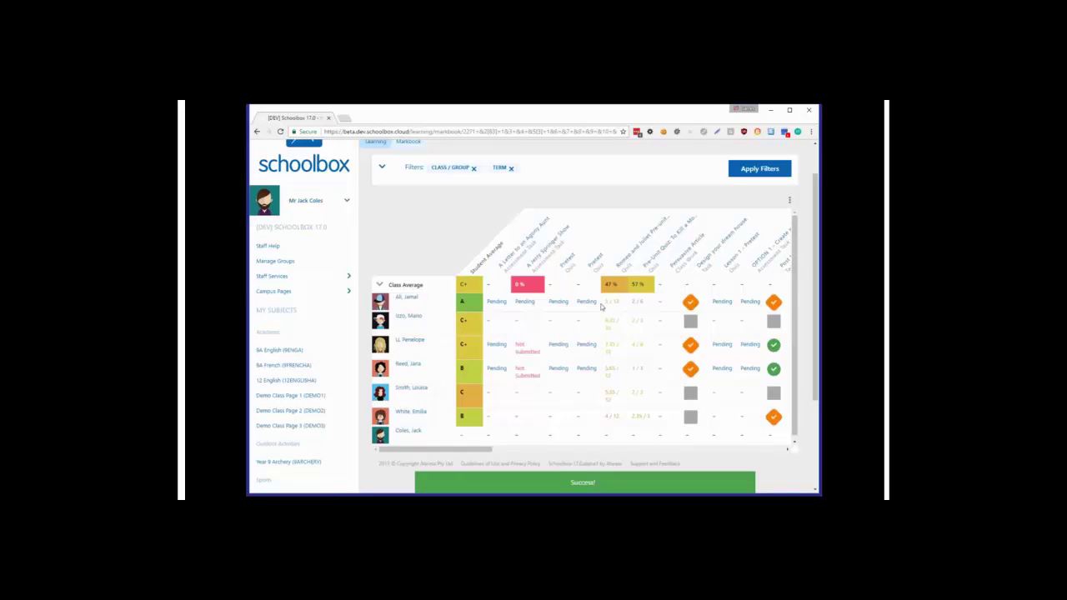
left_click_drag(482, 449, 469, 427)
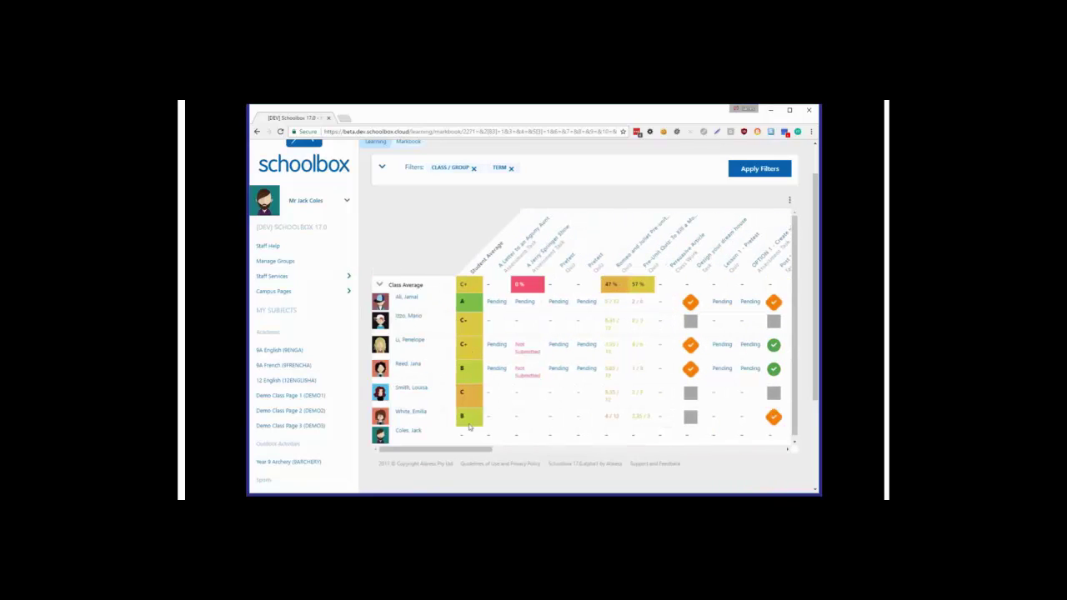
Deselect 9A English and 9A French in the Markbook's Class / Group filter options.
left_click(385, 168)
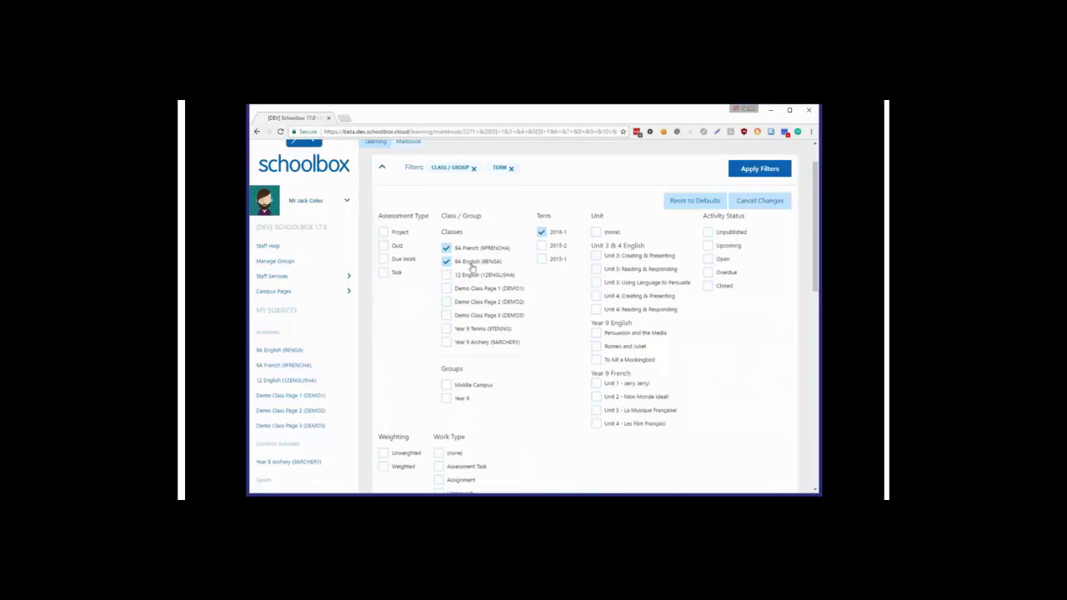
left_click(469, 262)
left_click(461, 248)
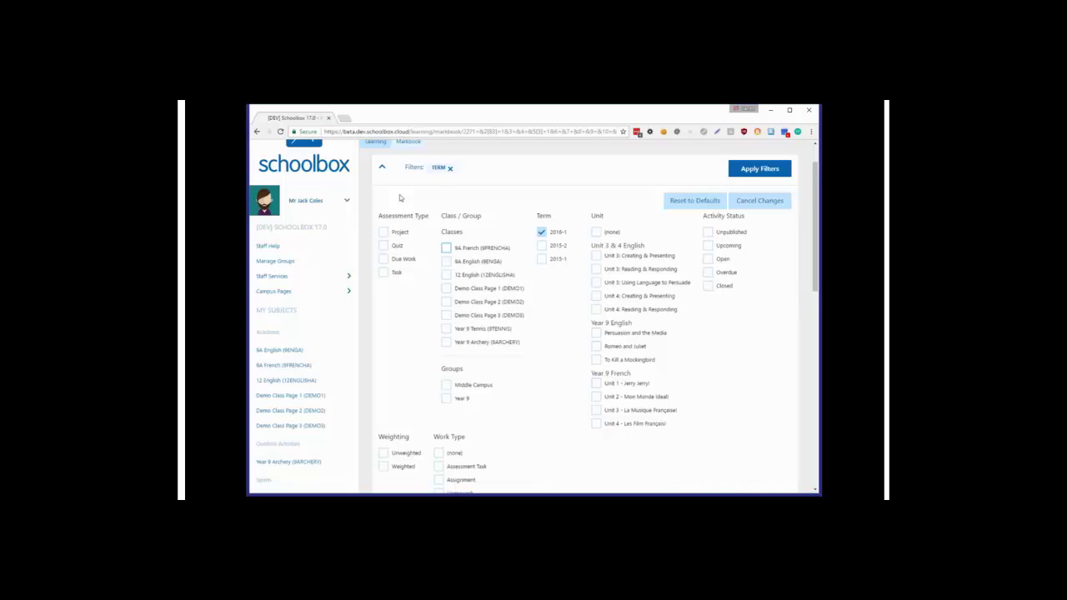
Collapse the Markbook filter options and open the fourth listed student's grade report for 9A English.
scroll(399, 194, "up", 1)
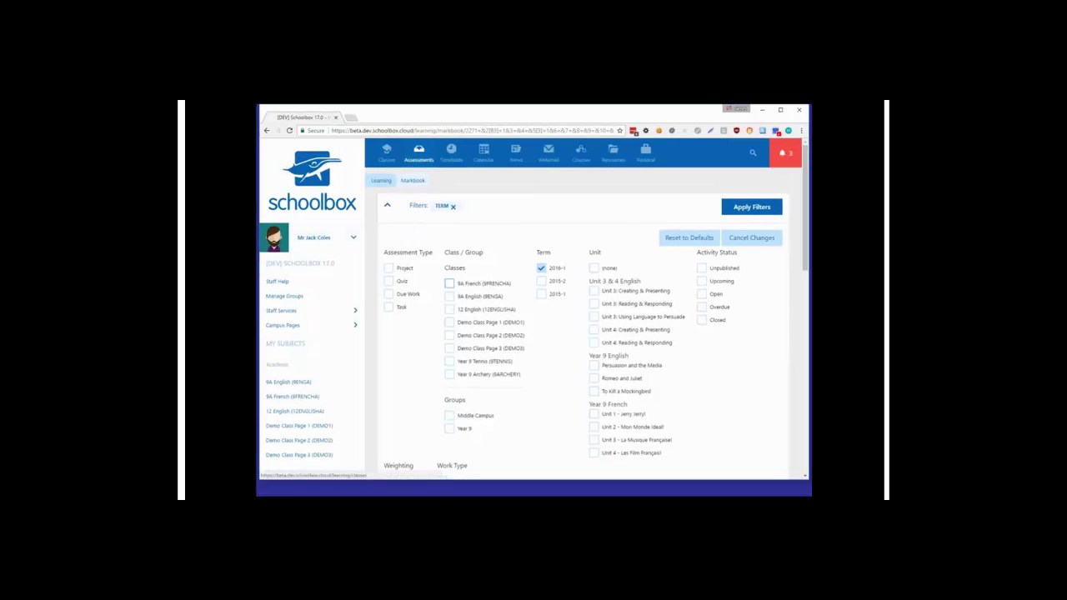
left_click(389, 204)
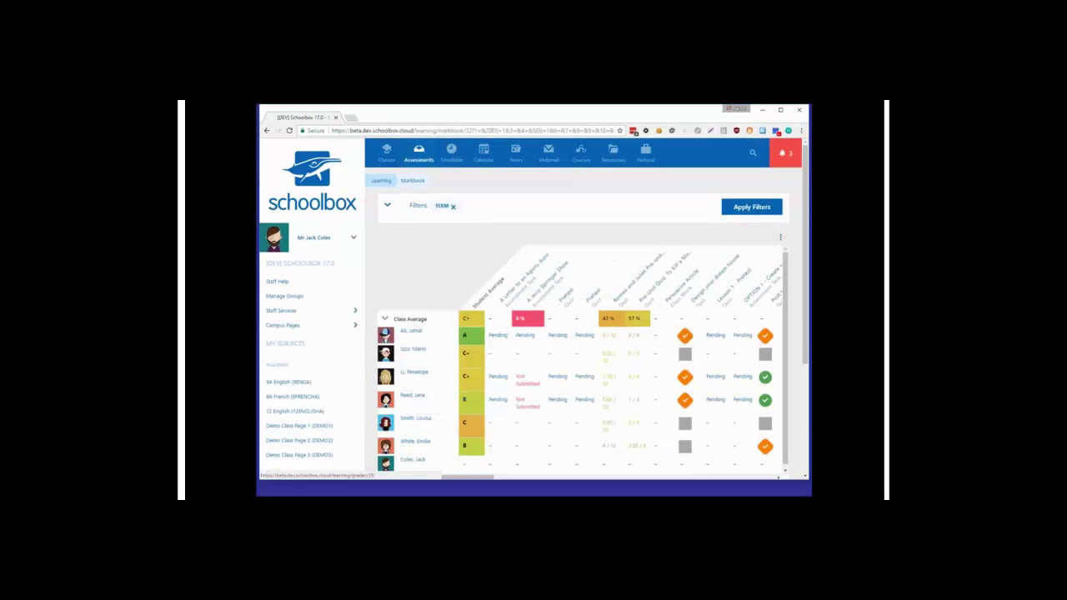
left_click(470, 399)
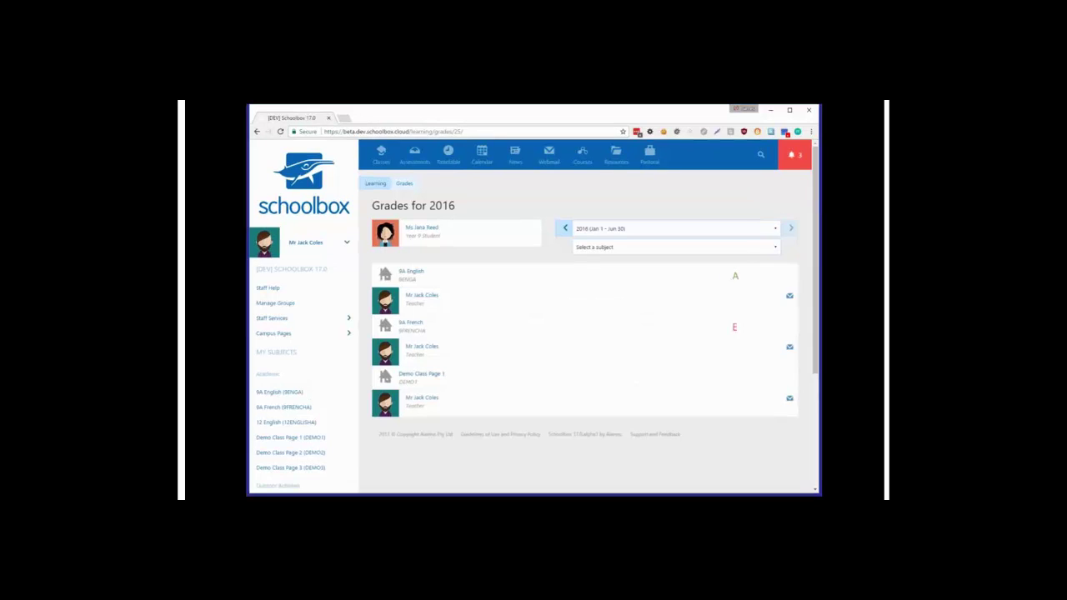
left_click(413, 271)
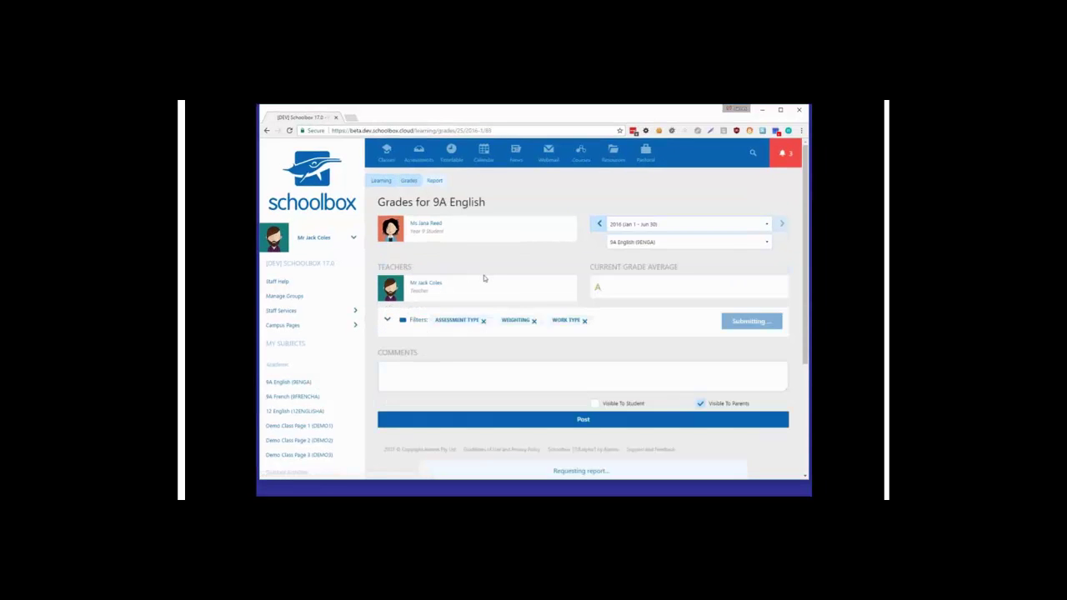
scroll(484, 275, "down", 2)
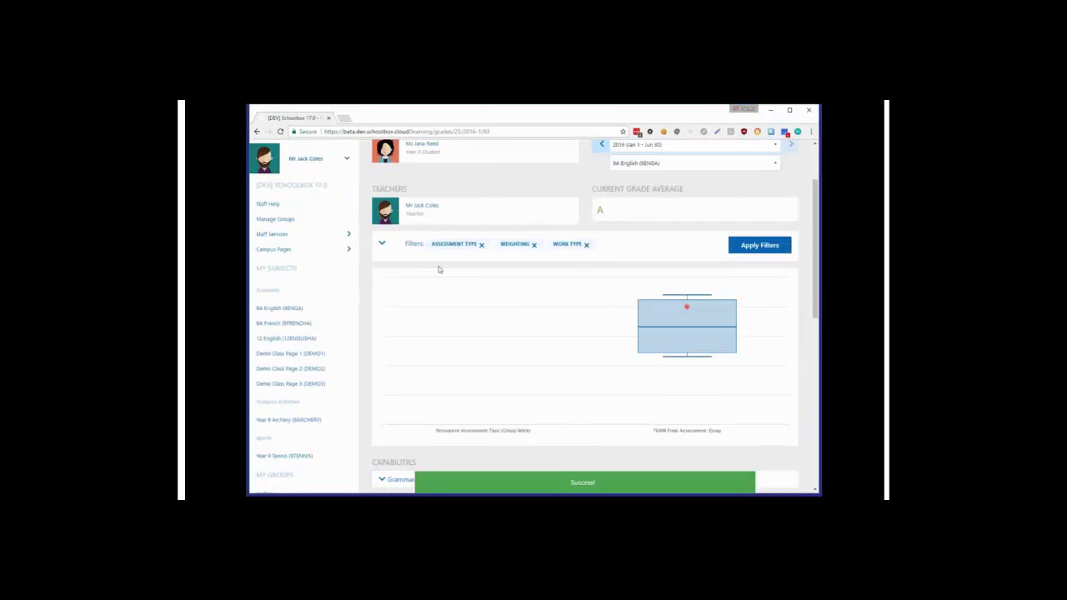
scroll(444, 256, "down", 3)
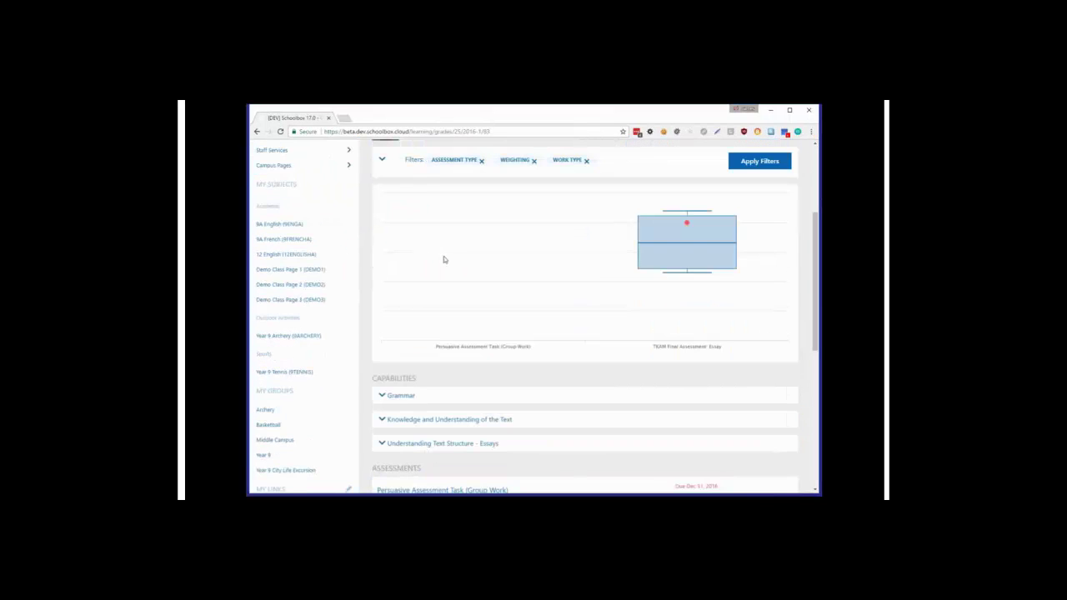
scroll(464, 265, "up", 3)
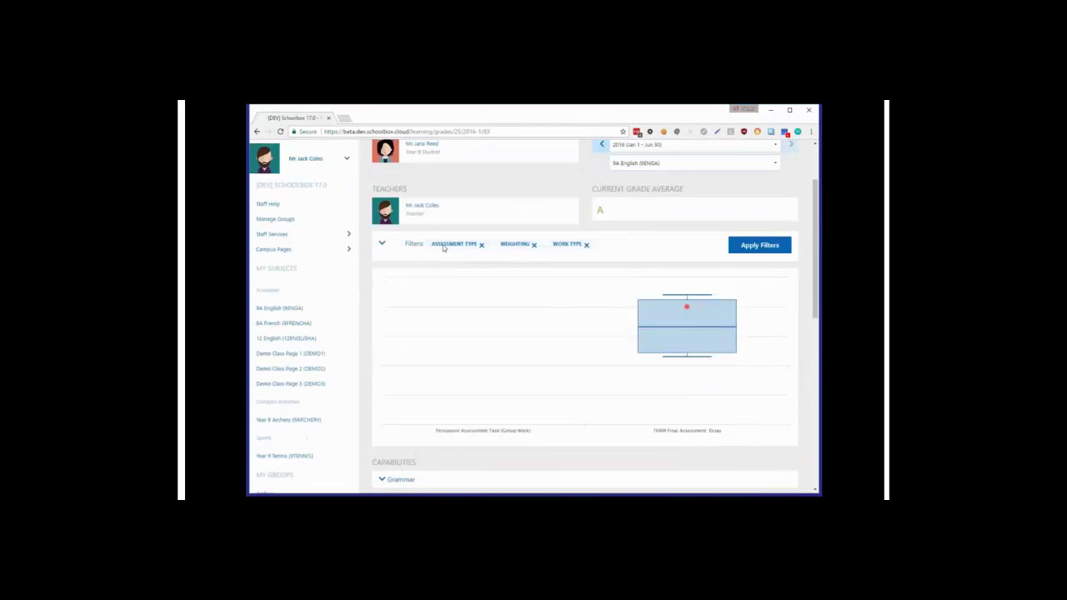
Reset the student's 9A English grade report filters to defaults and apply them.
left_click(382, 244)
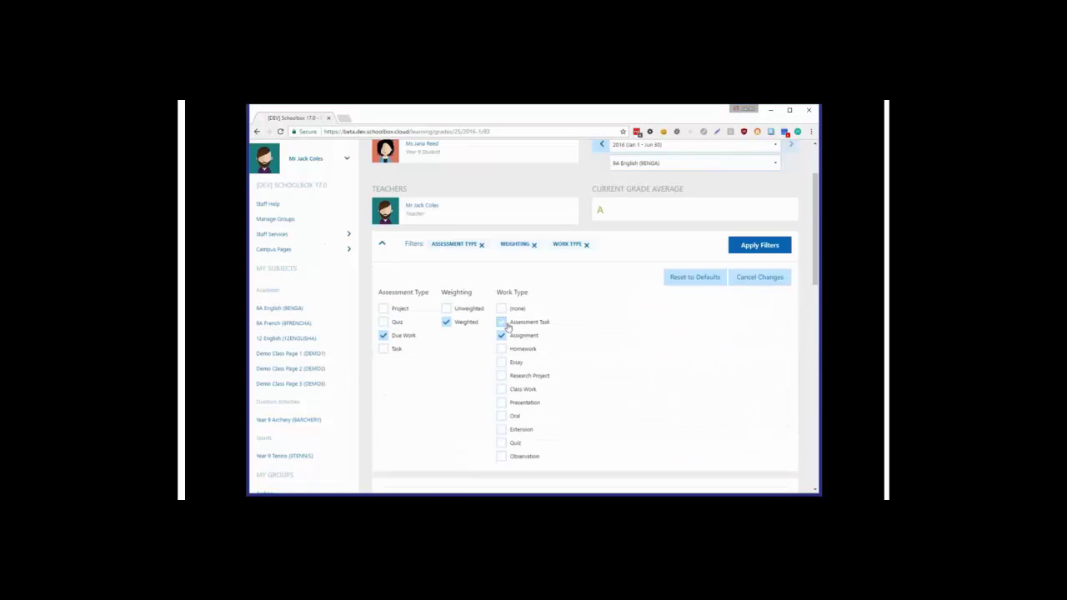
left_click(722, 277)
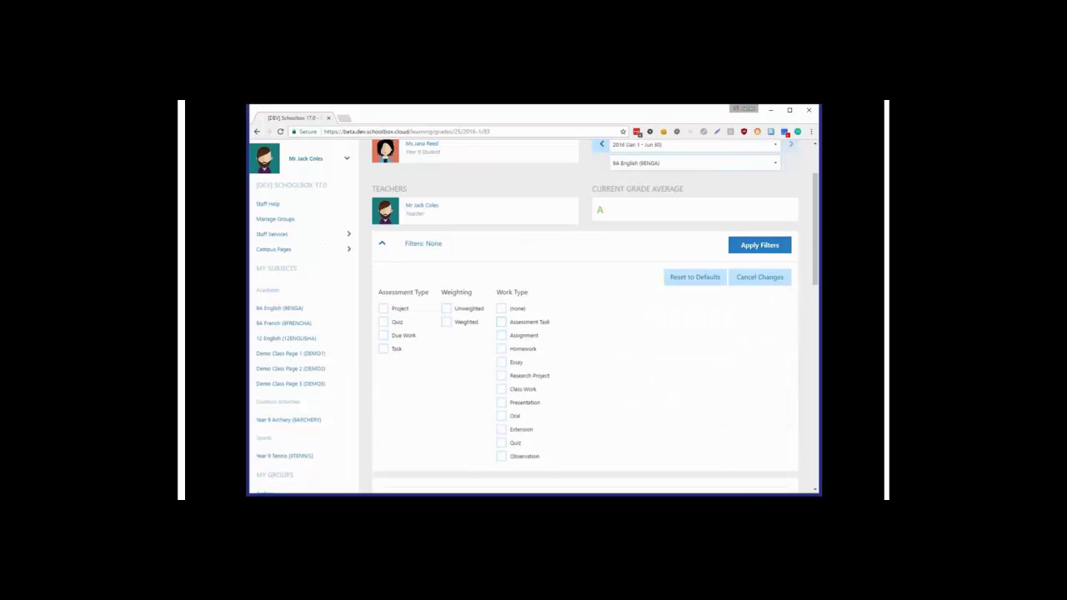
left_click(759, 245)
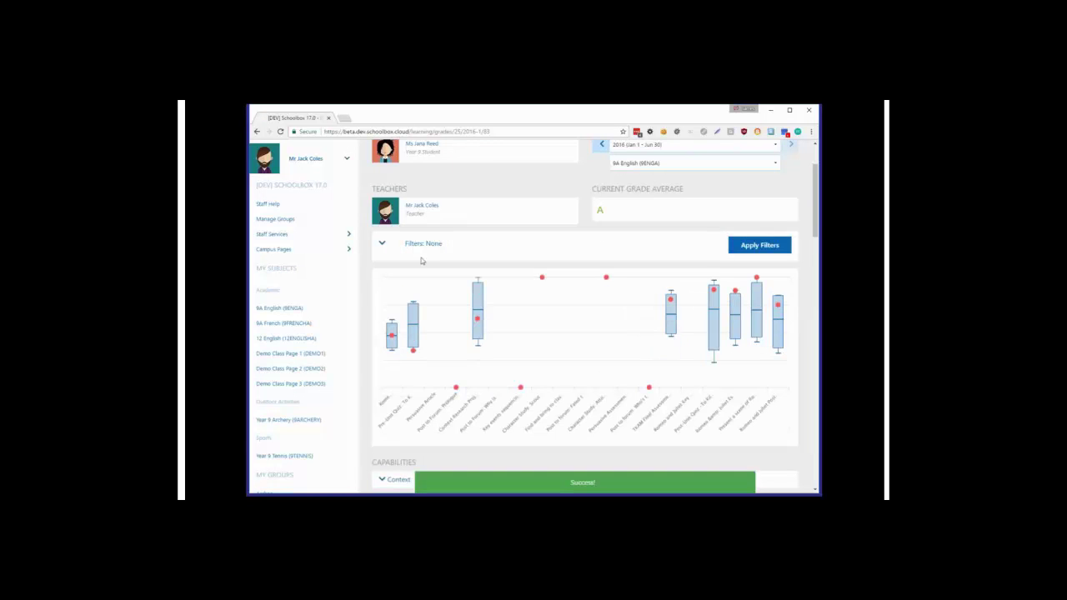
Filter the student's grade report to weighted Due Work and view the feedback on the charted results.
left_click(382, 243)
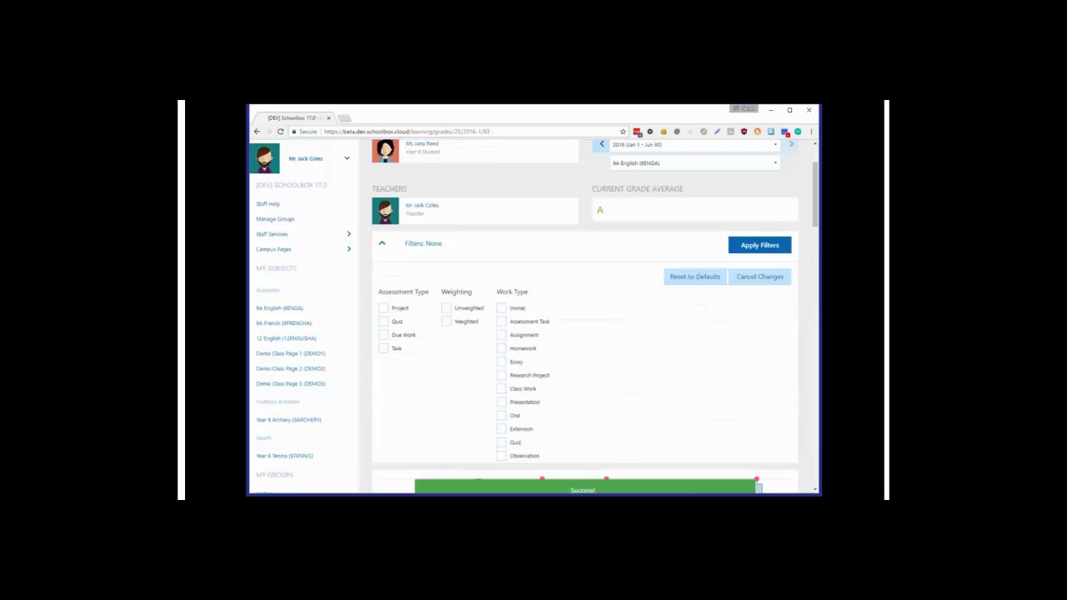
left_click(385, 335)
left_click(448, 322)
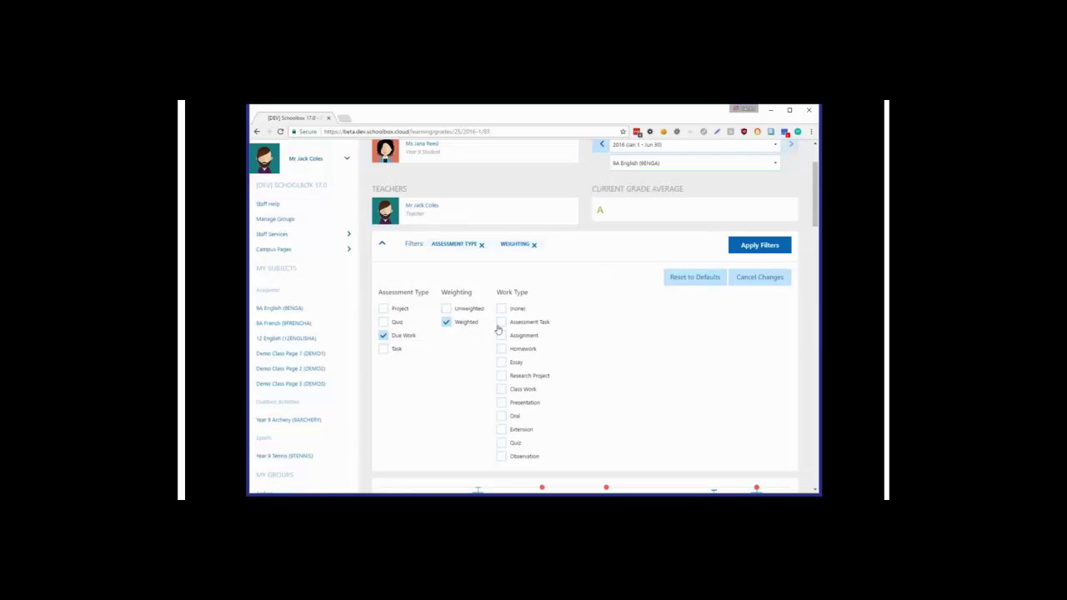
left_click(744, 251)
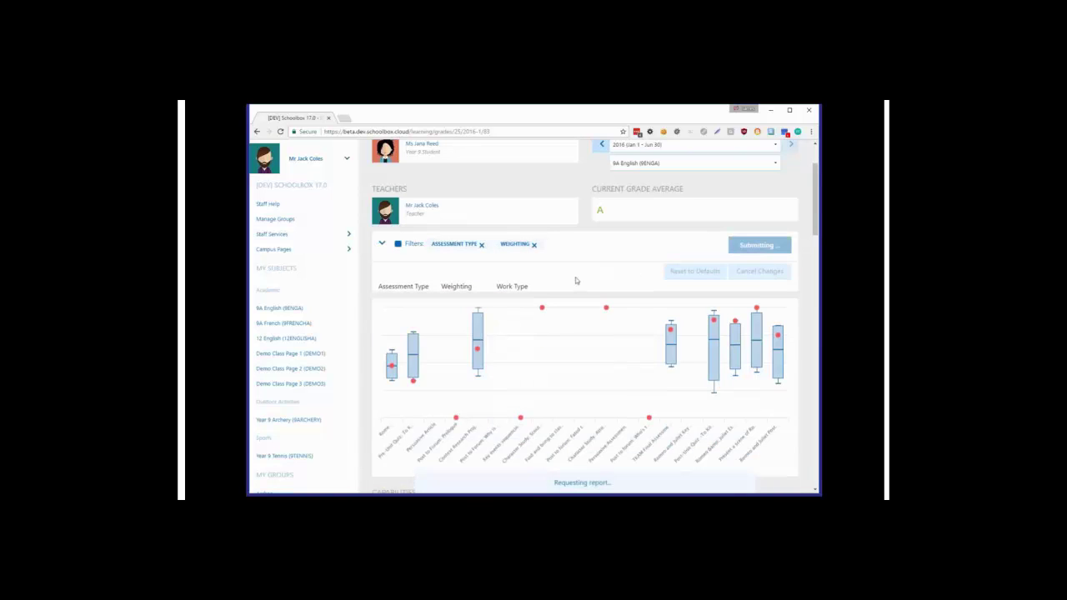
mouse_move(722, 307)
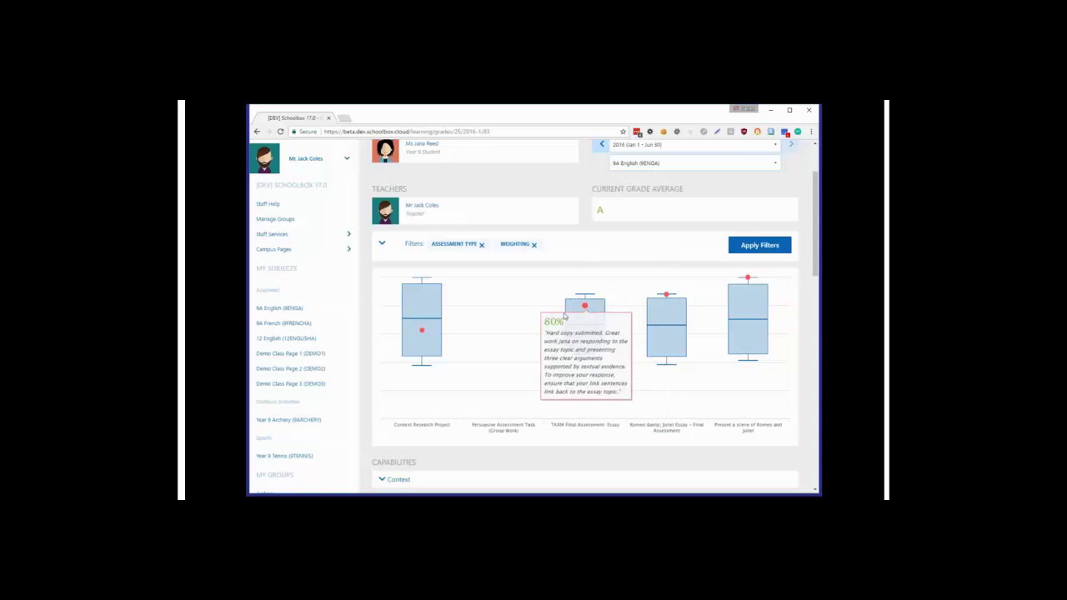
mouse_move(422, 332)
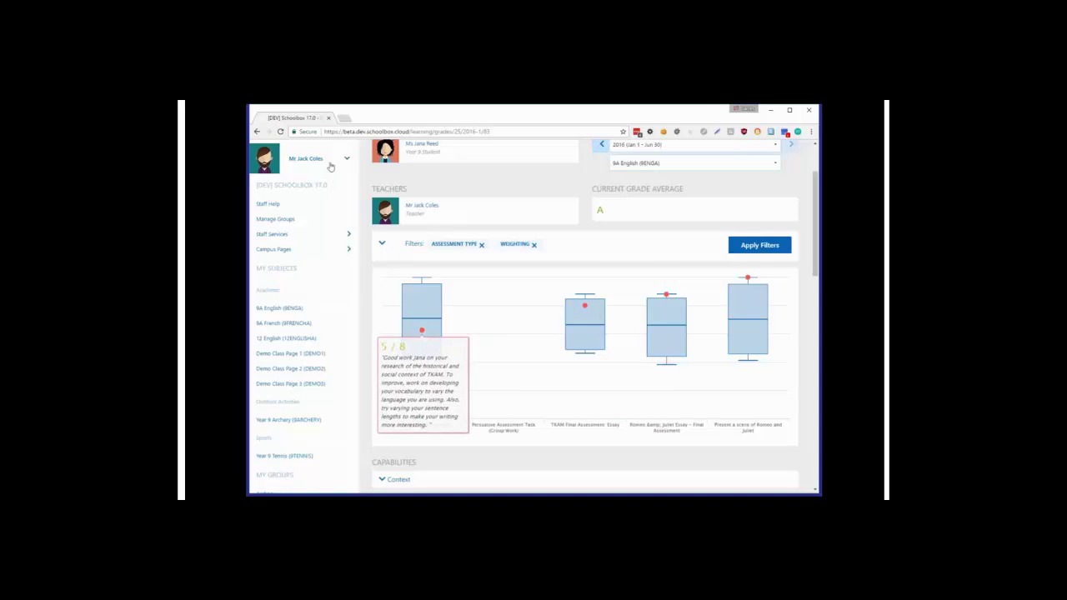
Return to the administrator account and open the administration filter settings for the Grades page.
left_click(330, 167)
left_click(311, 256)
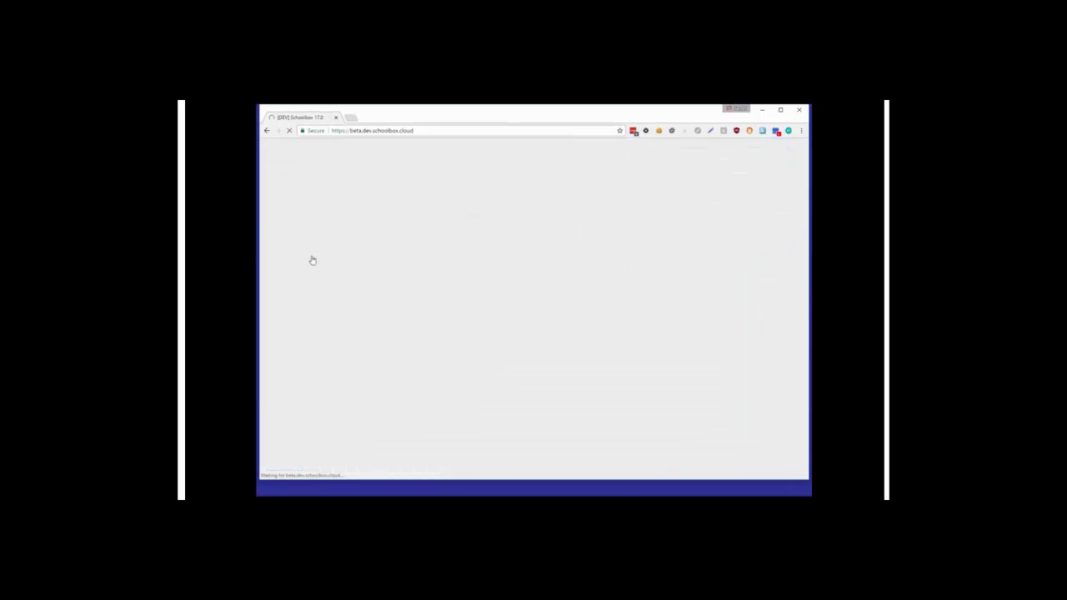
left_click(328, 237)
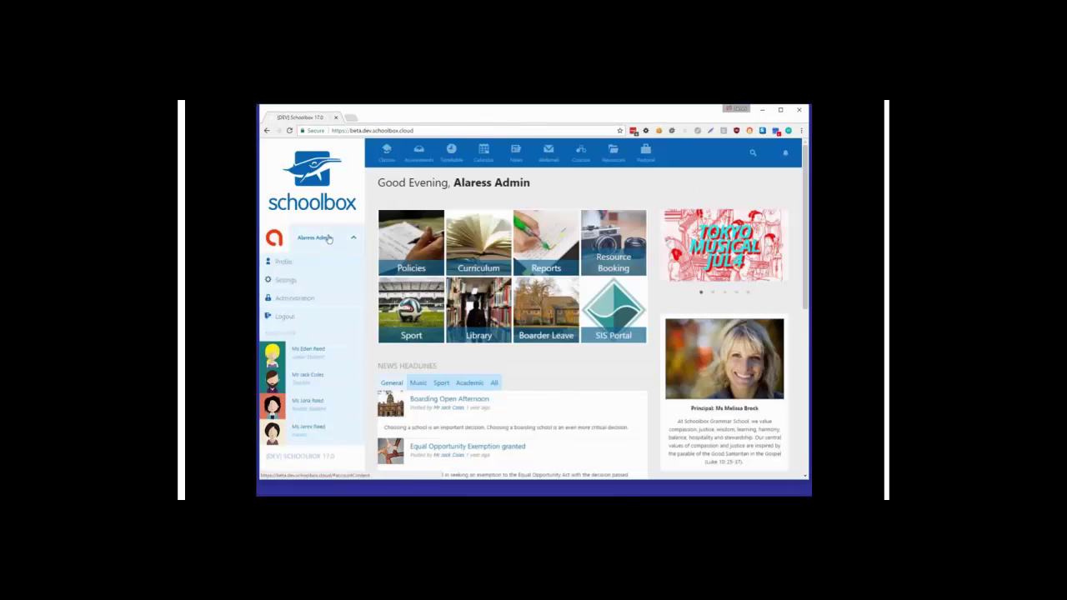
left_click(328, 303)
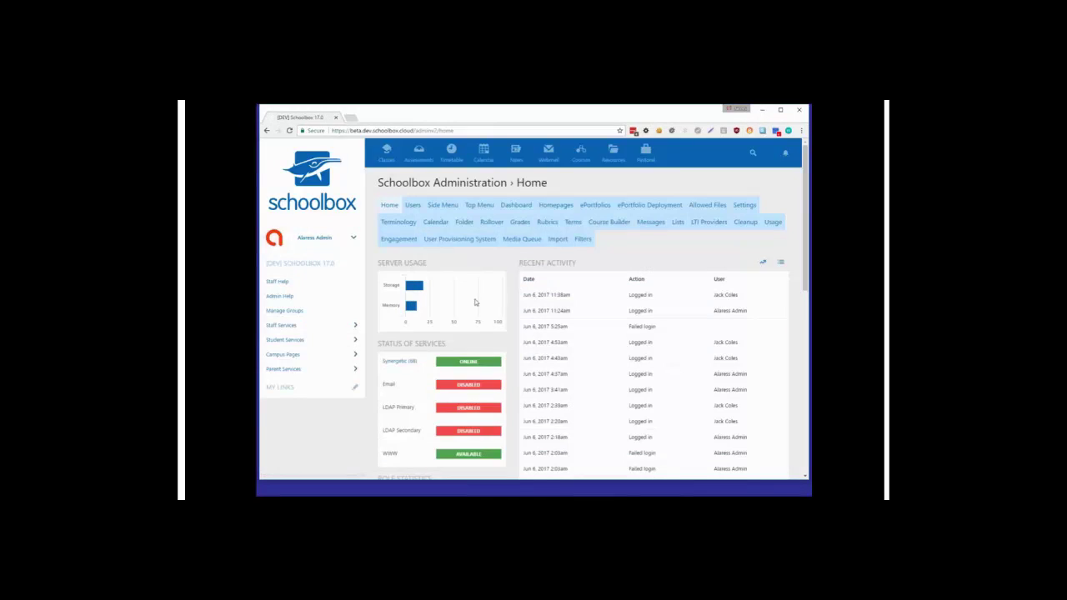
left_click(582, 239)
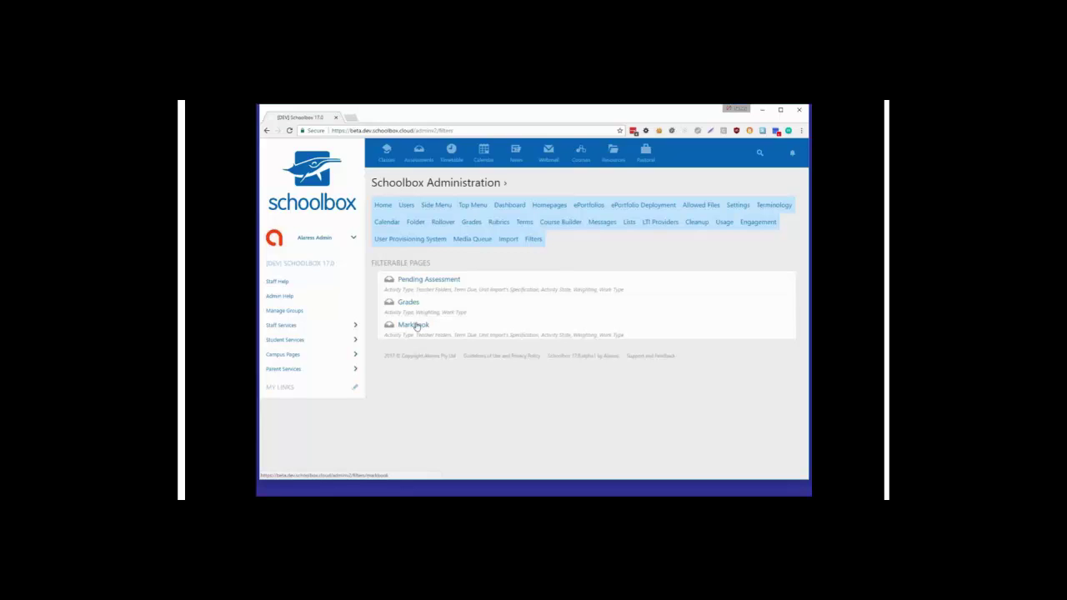
left_click(408, 303)
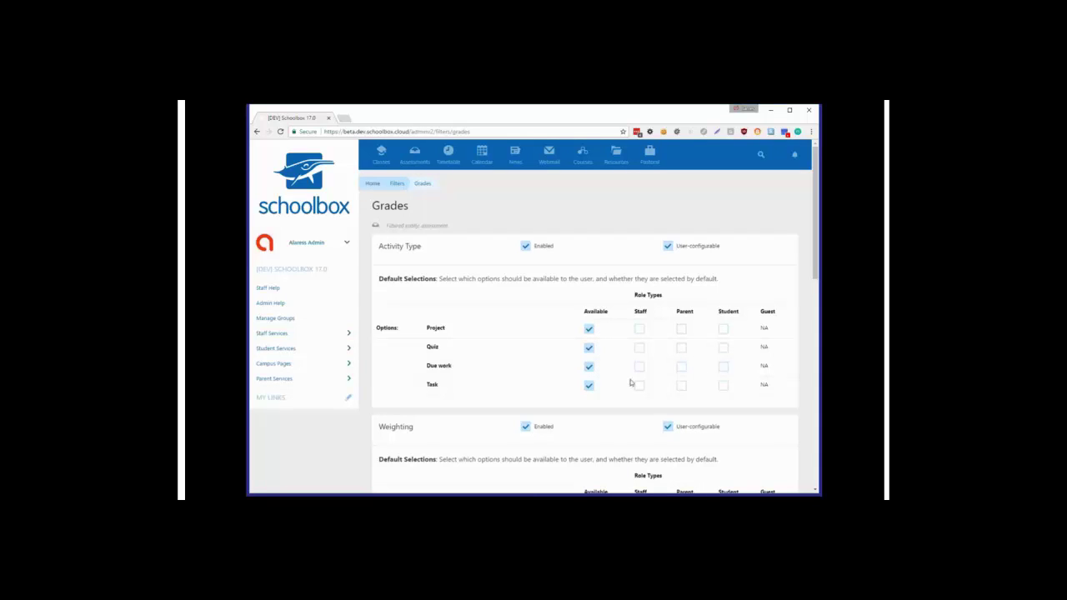
Preselect Weighted for the Parent and Student roles in the Grades page's Weighting filter.
scroll(524, 333, "down", 2)
scroll(497, 317, "down", 4)
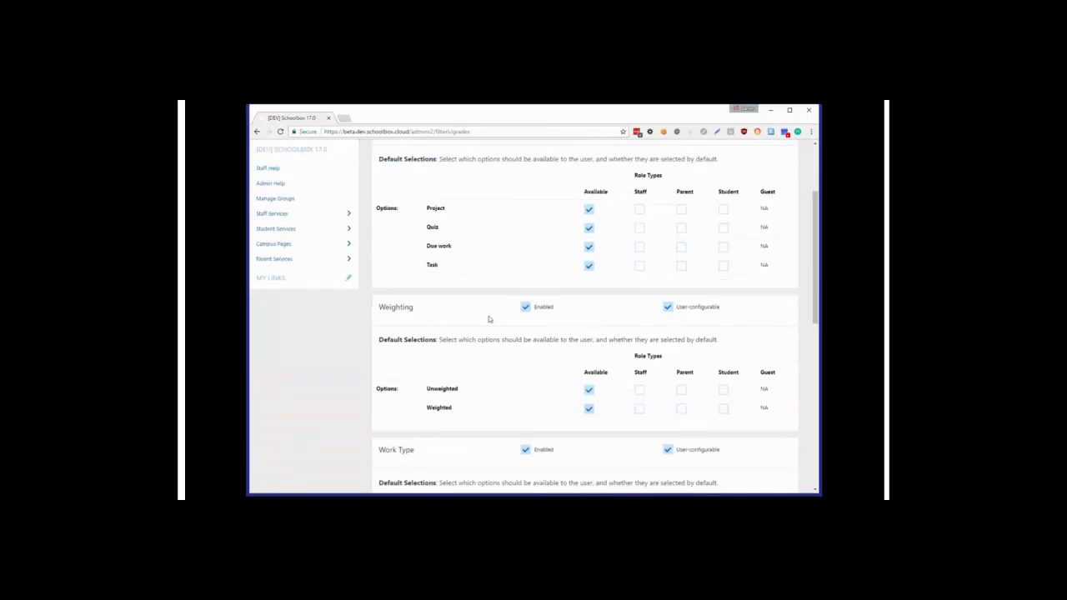
scroll(490, 318, "down", 2)
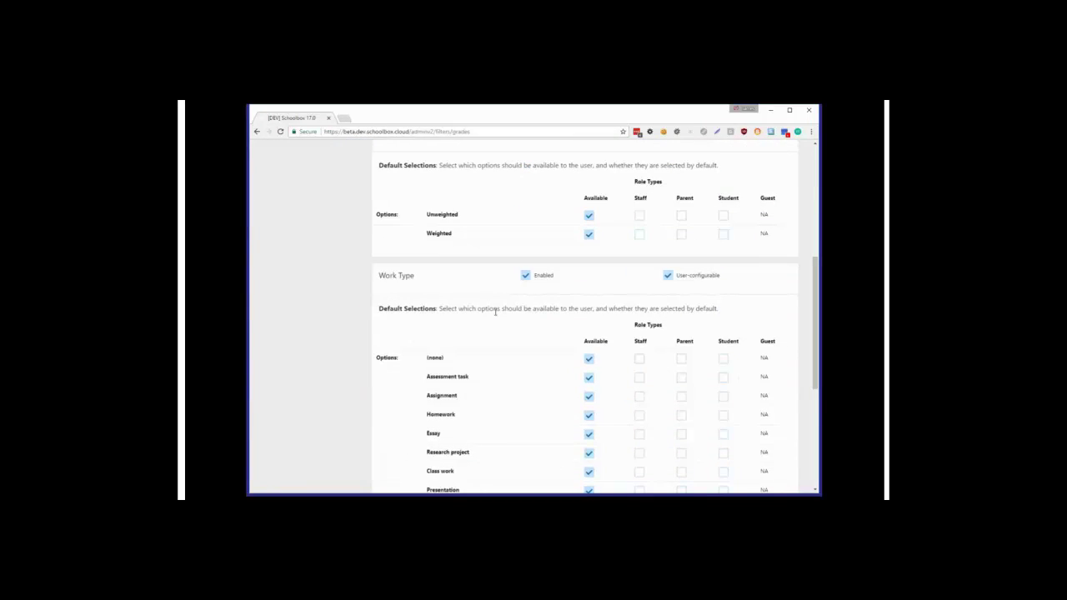
left_click(682, 236)
left_click(723, 235)
left_click_drag(818, 278, 819, 261)
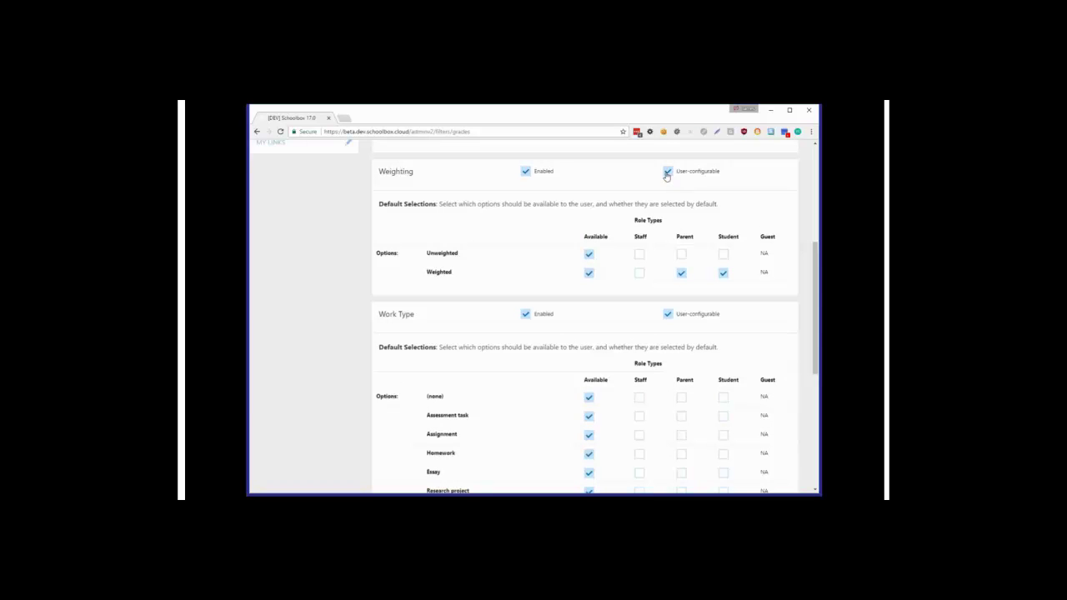
Make the Weighting filter non-configurable for users and select Weighted for the Staff role too.
left_click(667, 173)
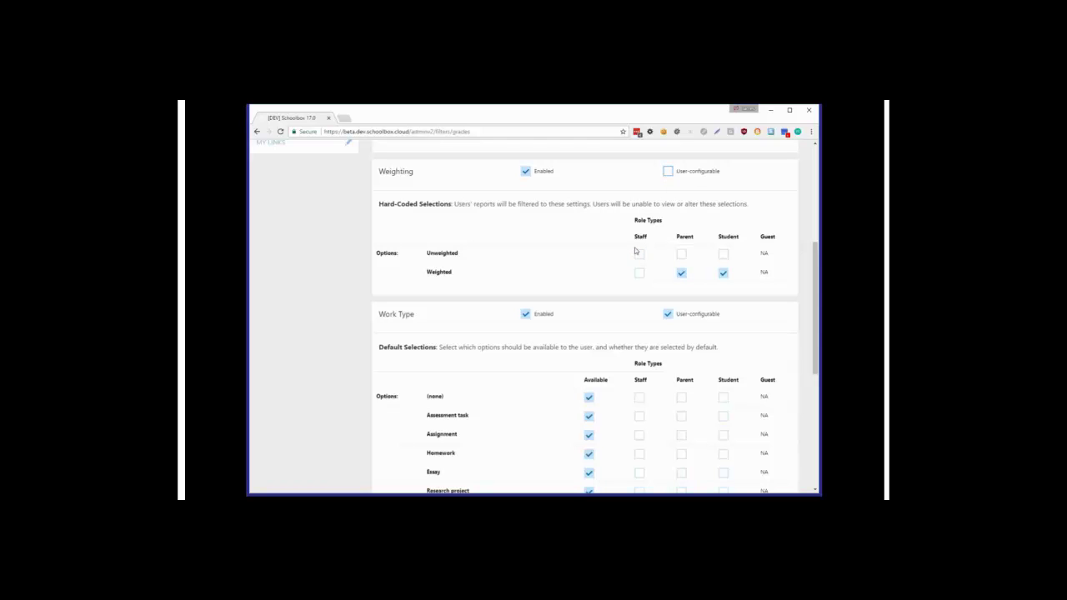
left_click(639, 272)
Disable and re-enable the Weighting filter, and make it user-configurable again.
left_click(526, 172)
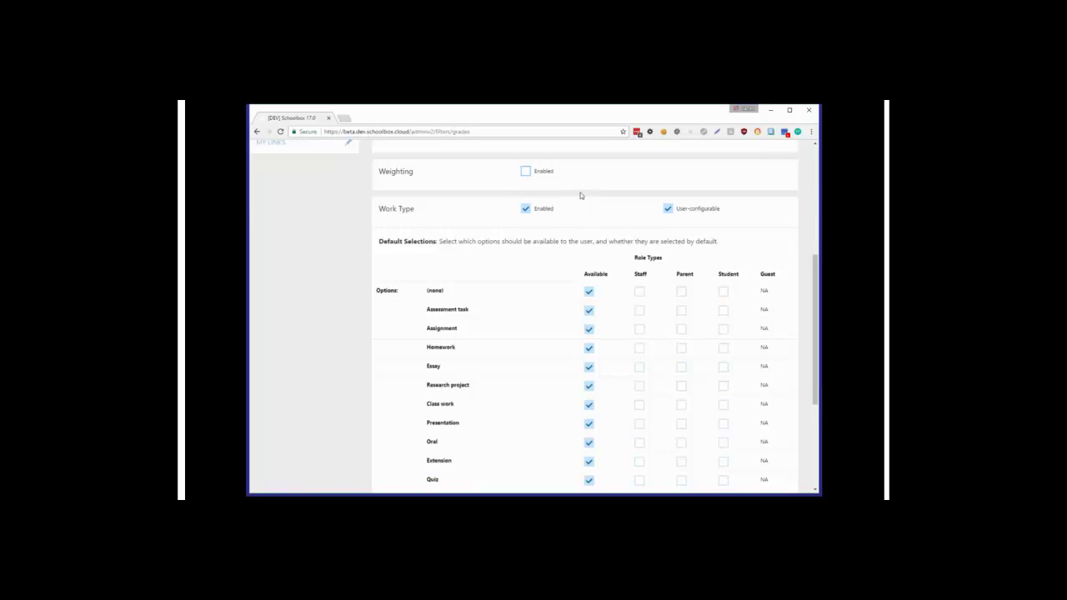
left_click(526, 172)
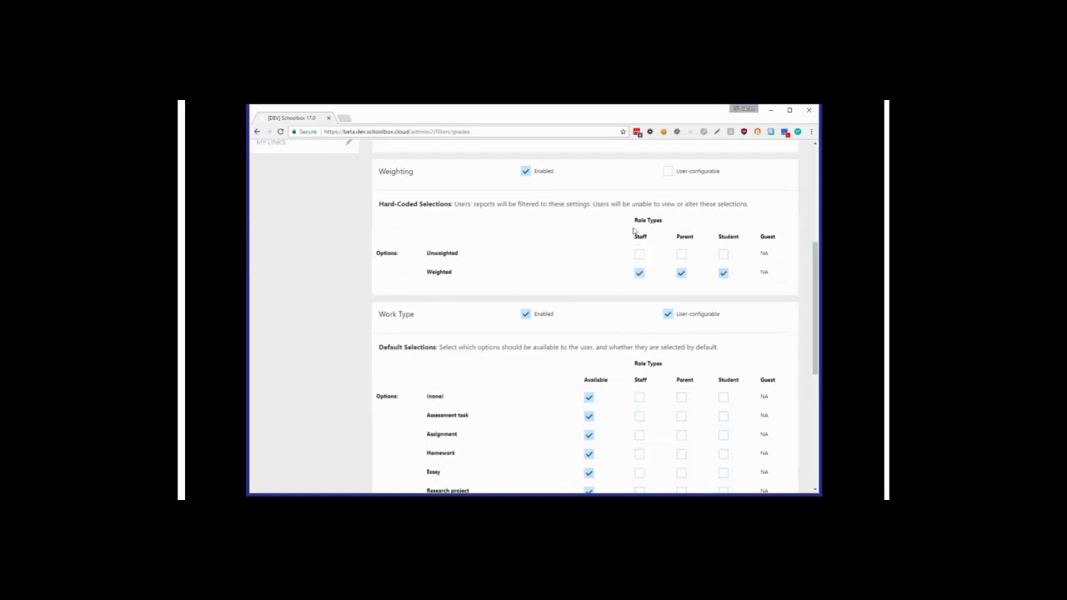
left_click(668, 172)
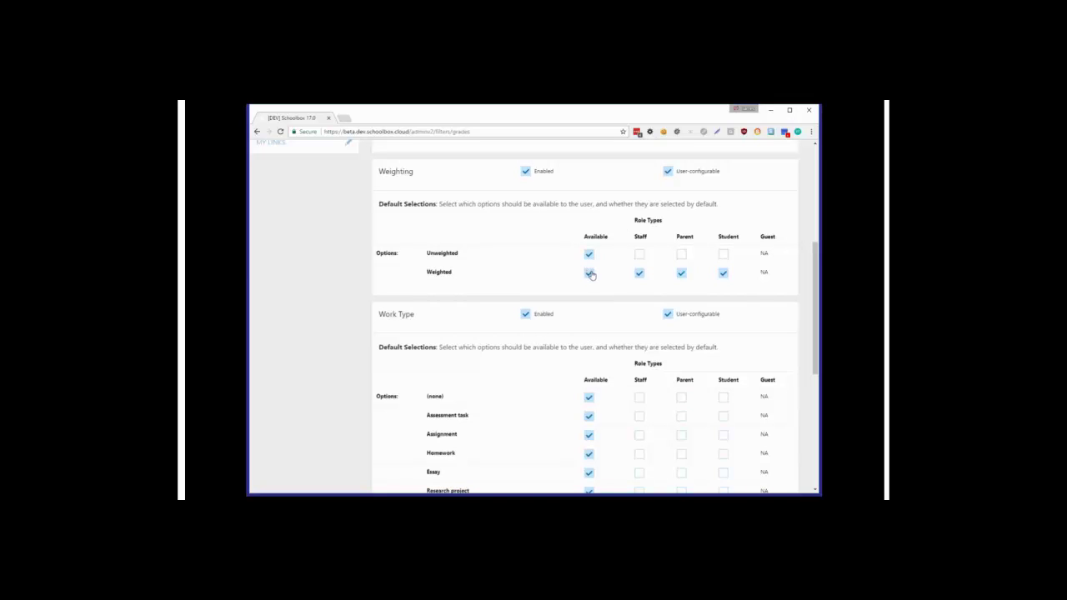
left_click(639, 275)
Review the Work Type filter options for the Grades page and switch to the teacher's account.
scroll(746, 299, "down", 2)
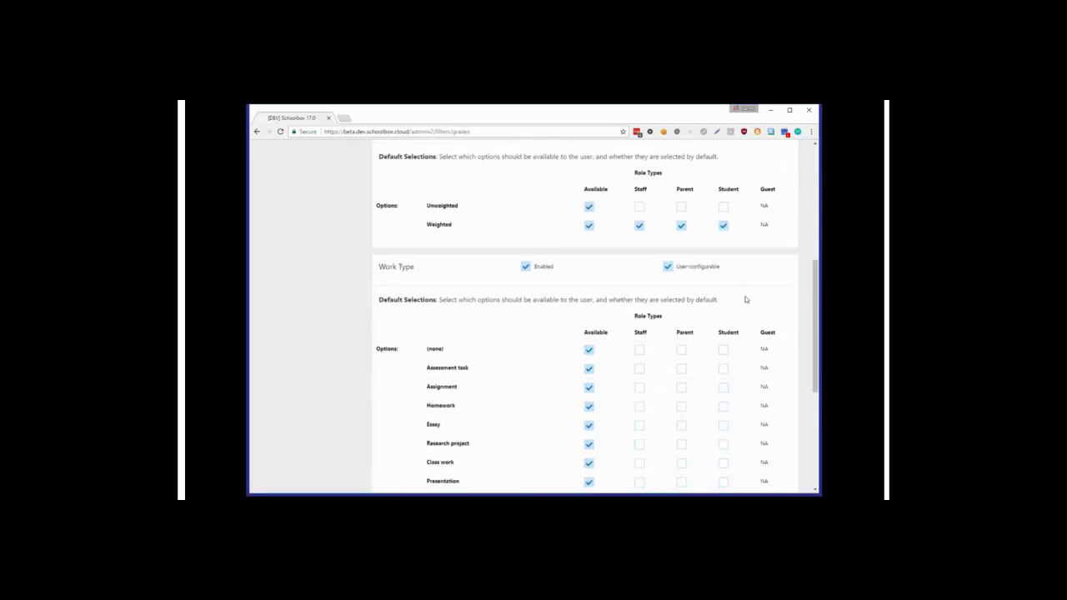
scroll(746, 299, "down", 5)
scroll(817, 346, "down", 2)
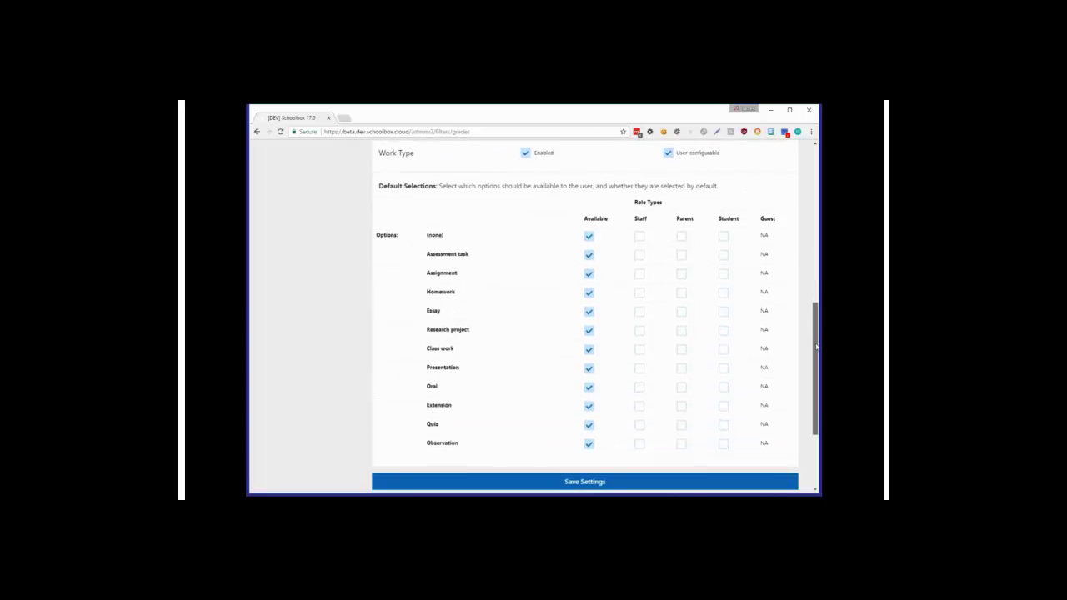
left_click_drag(817, 346, 818, 188)
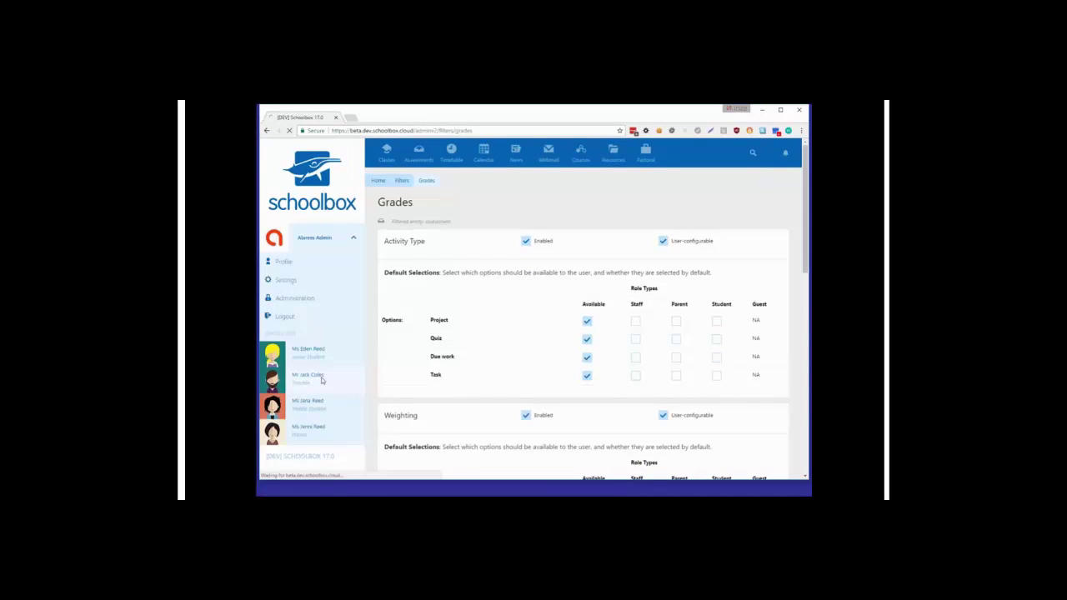
left_click(340, 377)
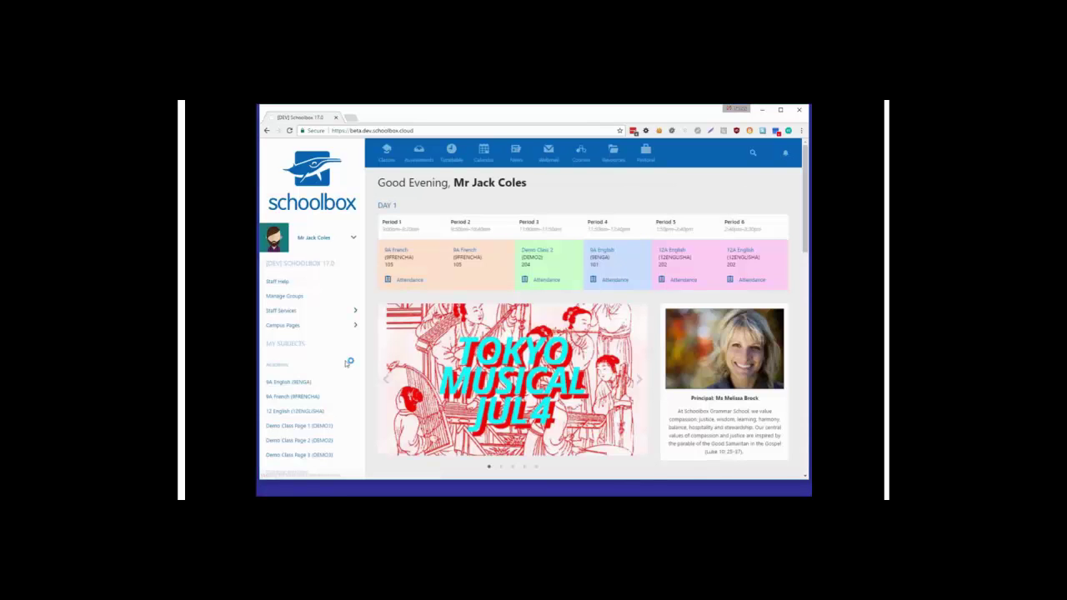
Start creating a due work item in Demo Class Page 1 (DEMO1) with the title Homework.
left_click(300, 426)
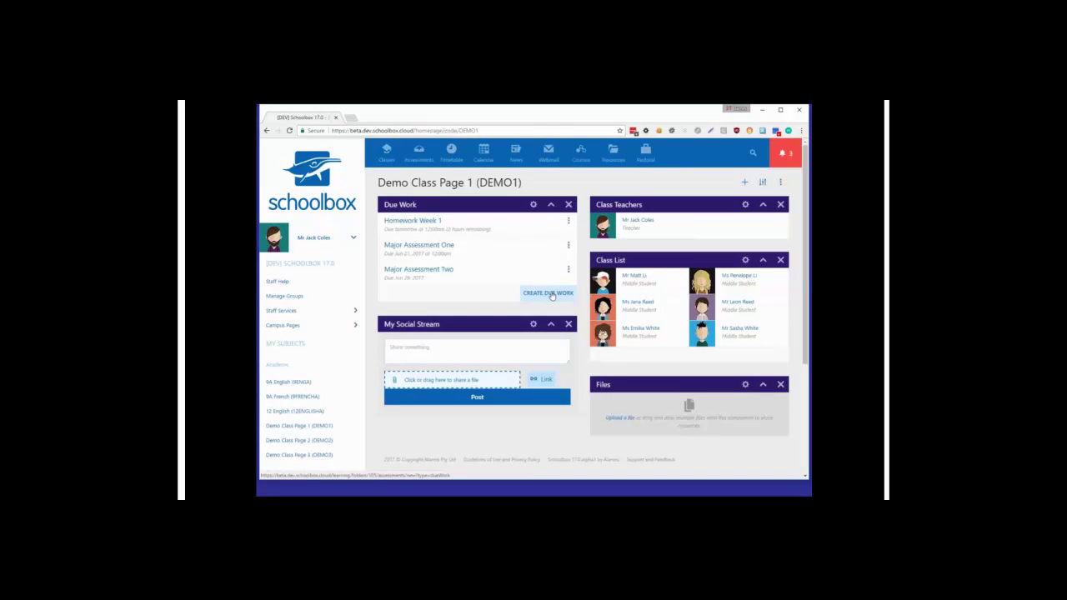
left_click(551, 294)
left_click(452, 242)
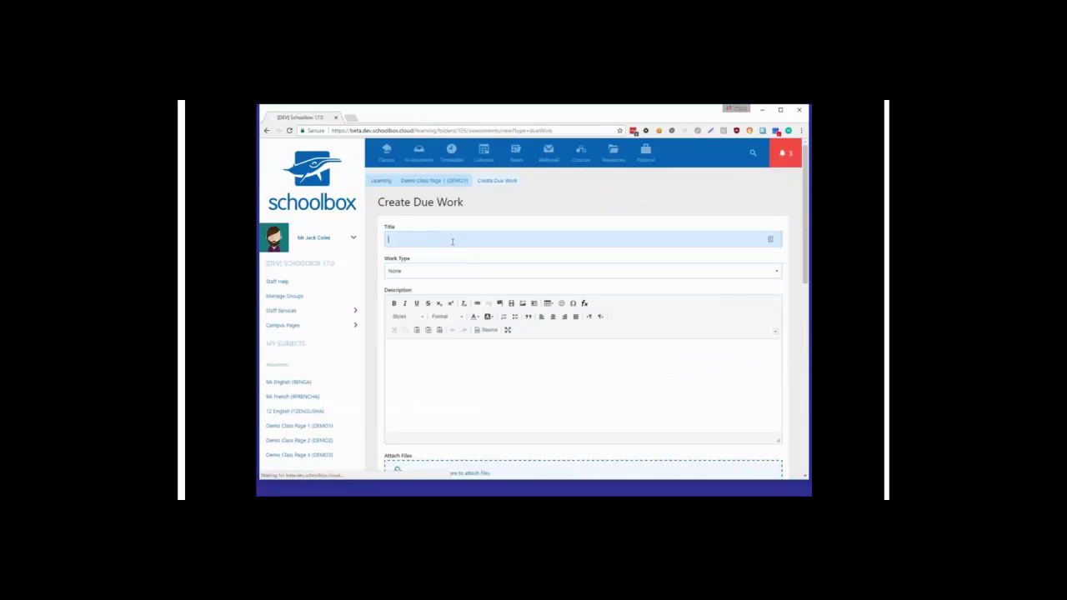
type("Homework")
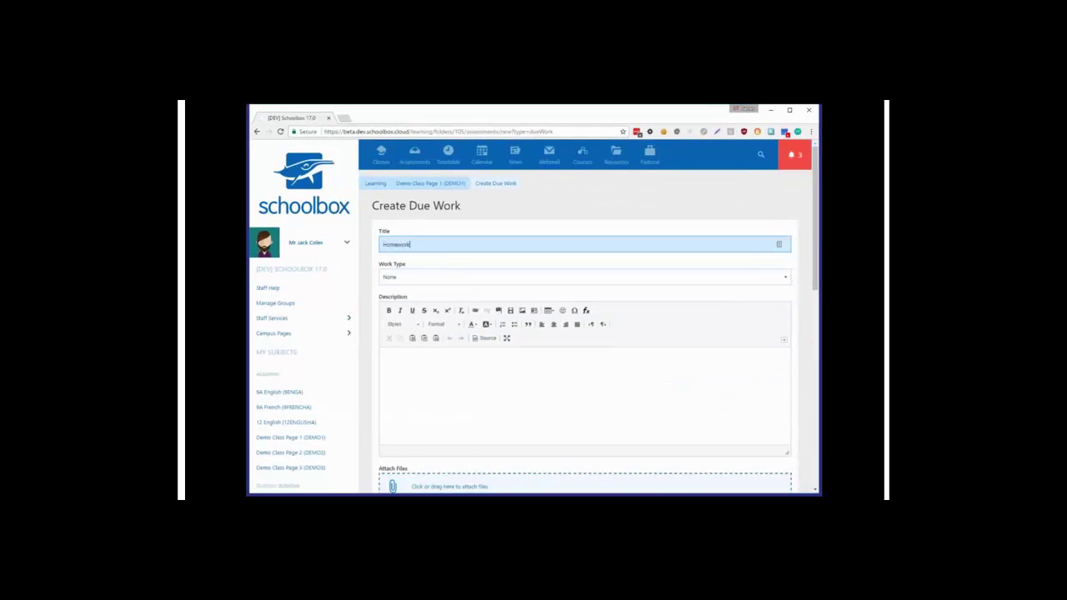
scroll(450, 274, "down", 1)
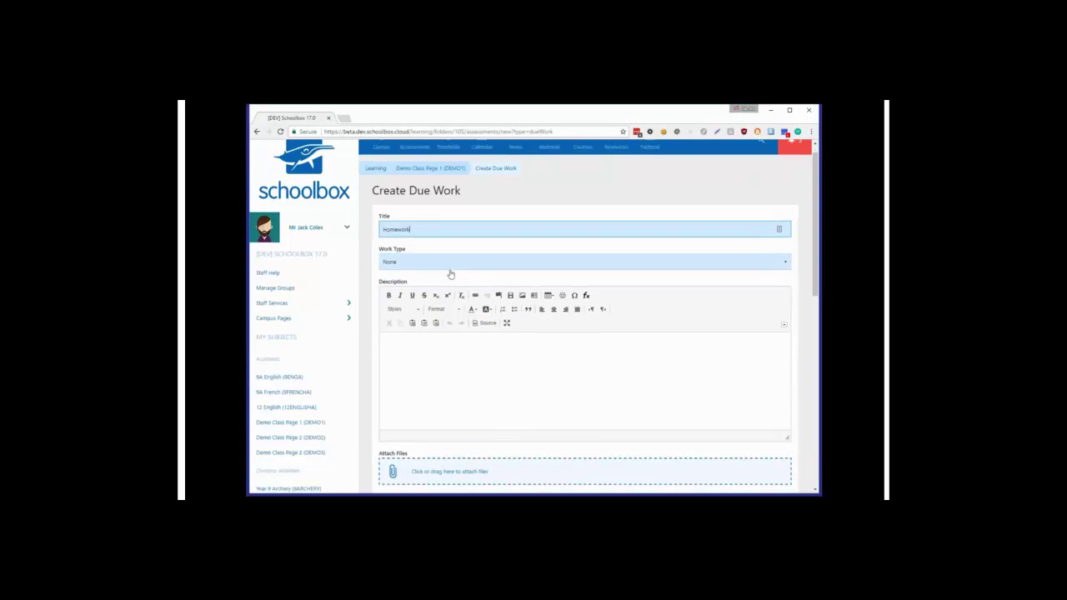
Choose 16 June 2017 in the due date picker and review the students with the heaviest workloads, expanding the first student's due work.
scroll(450, 275, "down", 3)
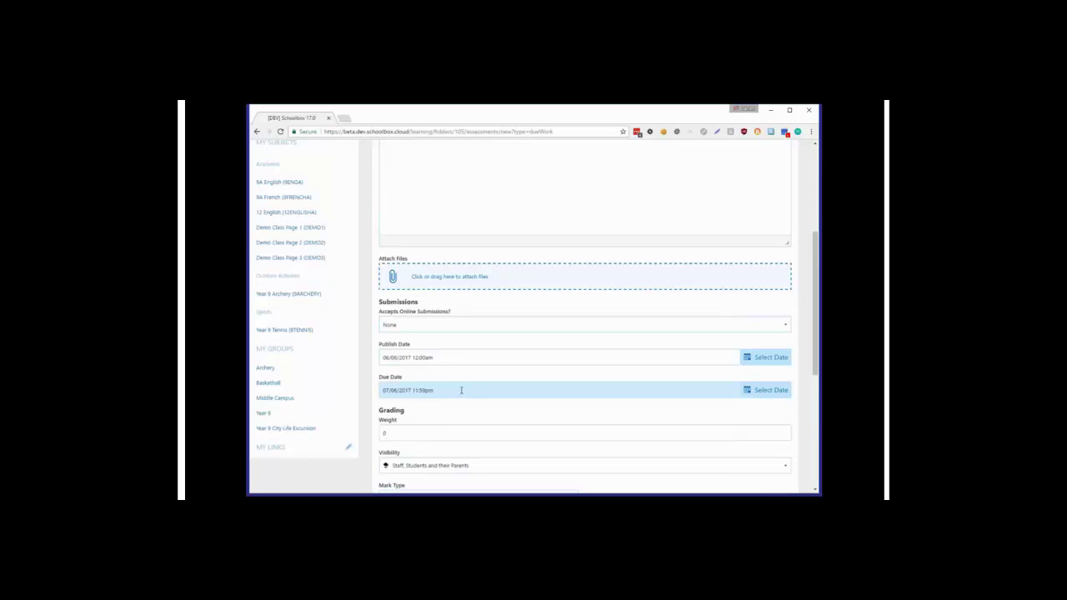
left_click(765, 392)
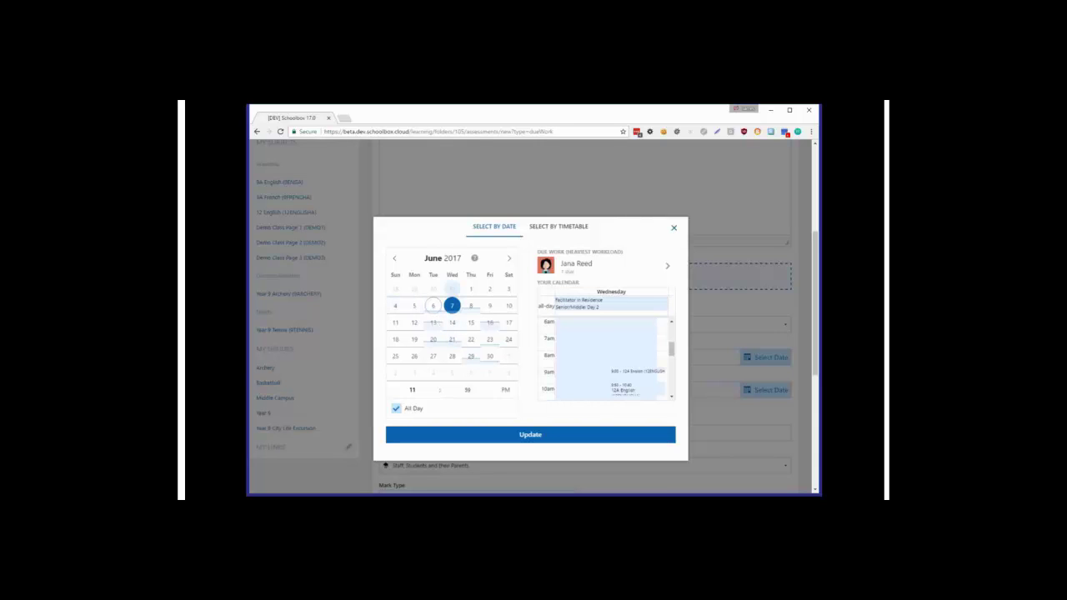
left_click(490, 324)
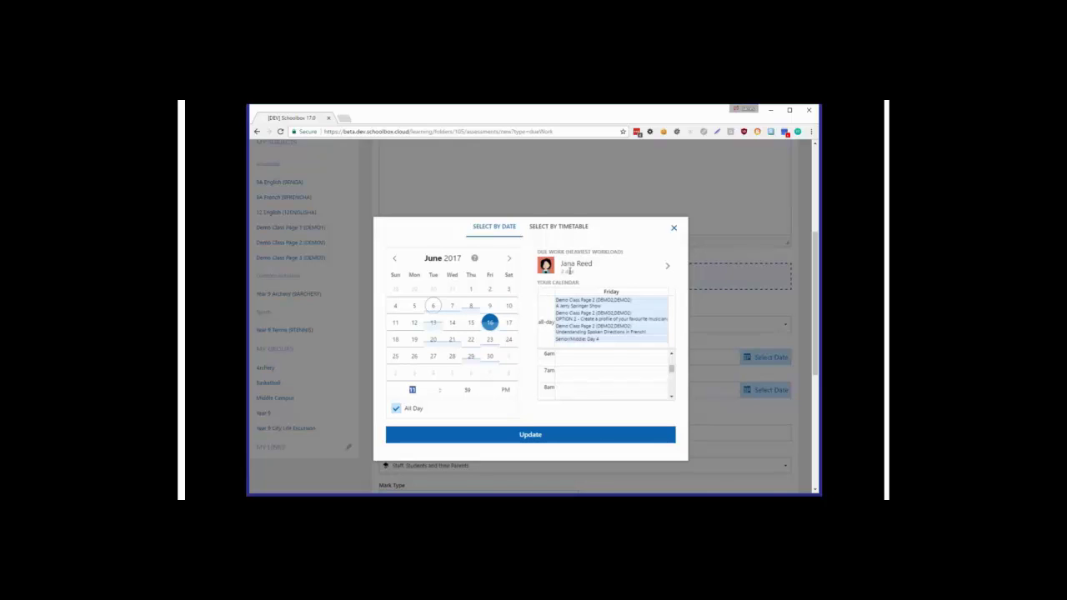
left_click(667, 267)
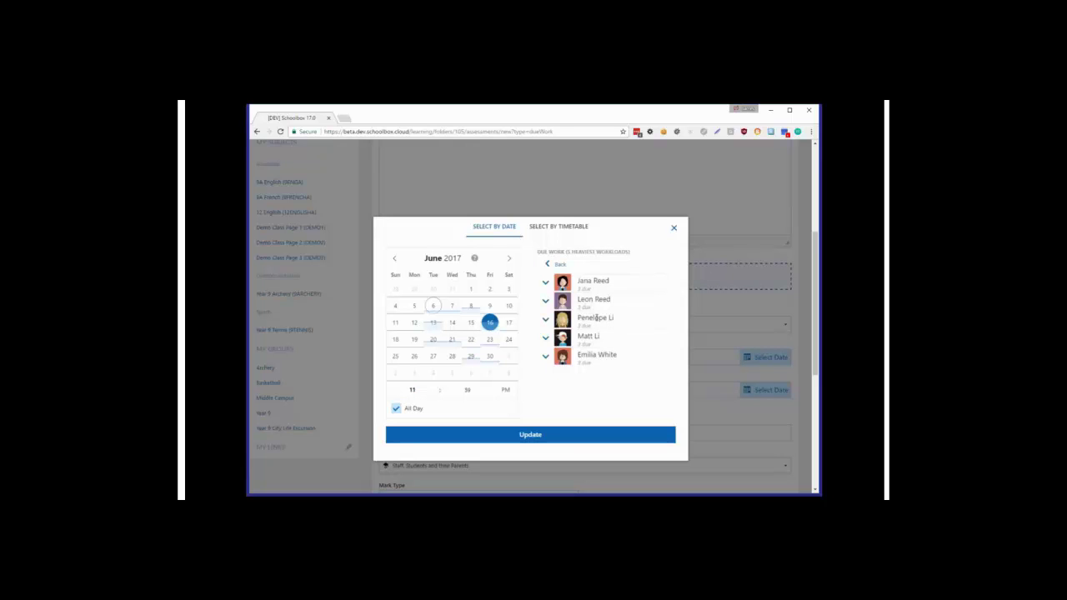
left_click(563, 288)
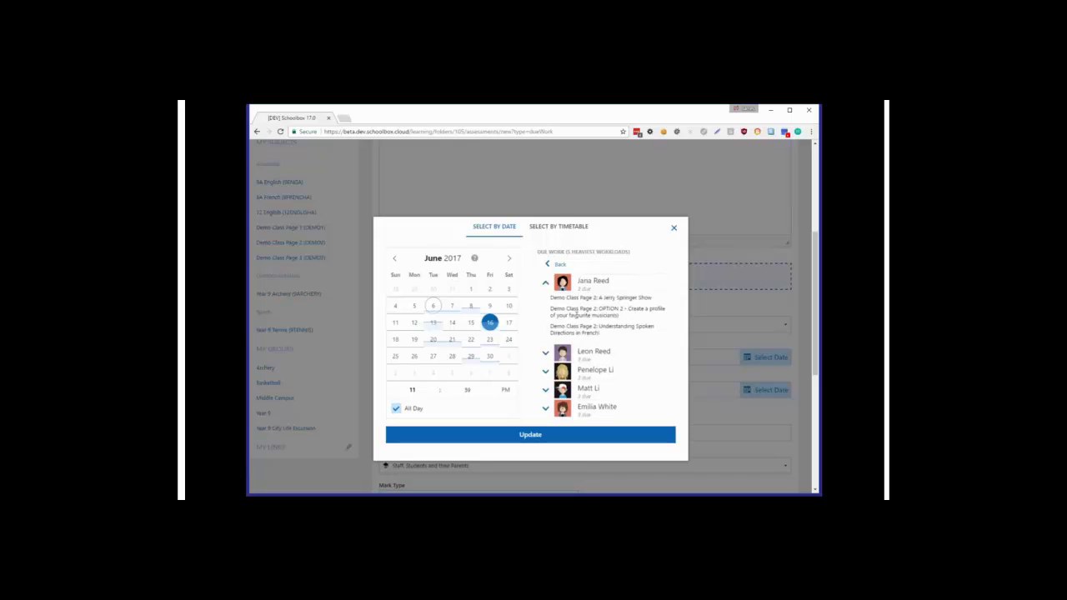
left_click(547, 284)
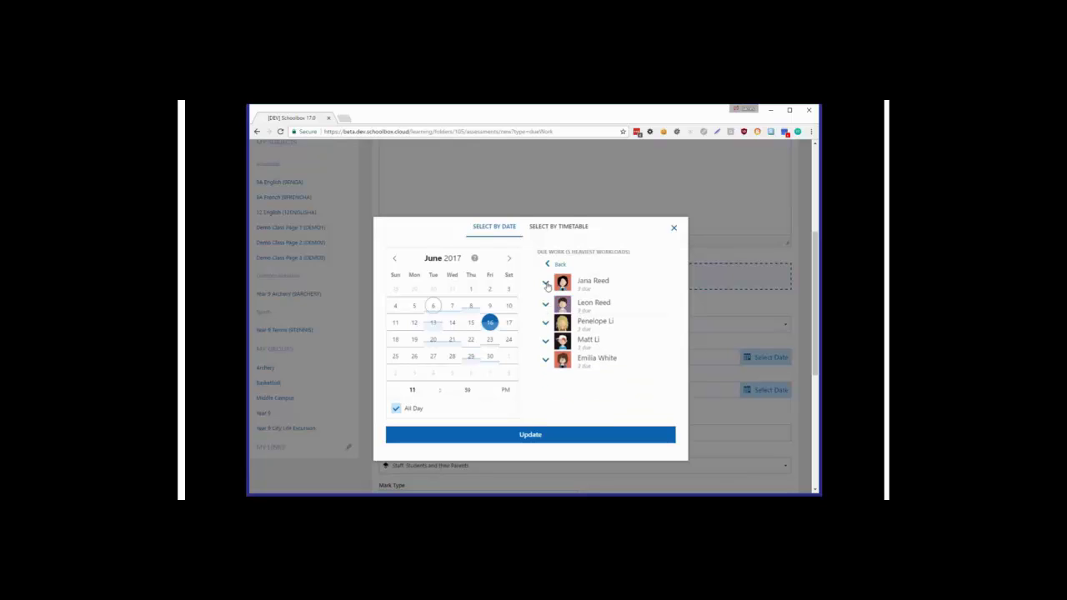
left_click(557, 263)
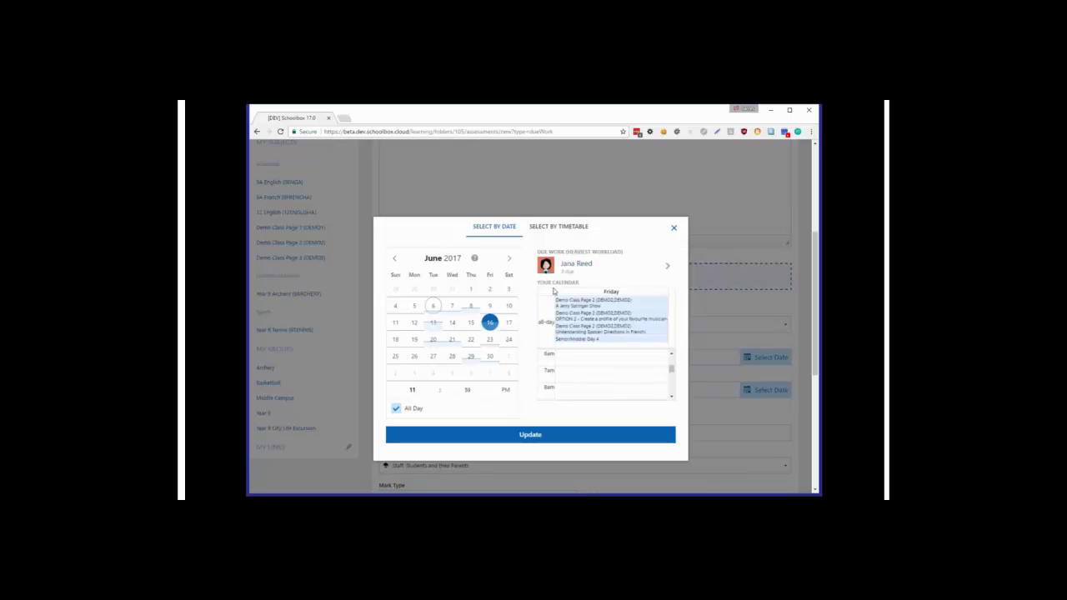
Check student workloads and the teacher's calendar for 15 June and 22 June 2017 in the due date picker.
left_click(472, 325)
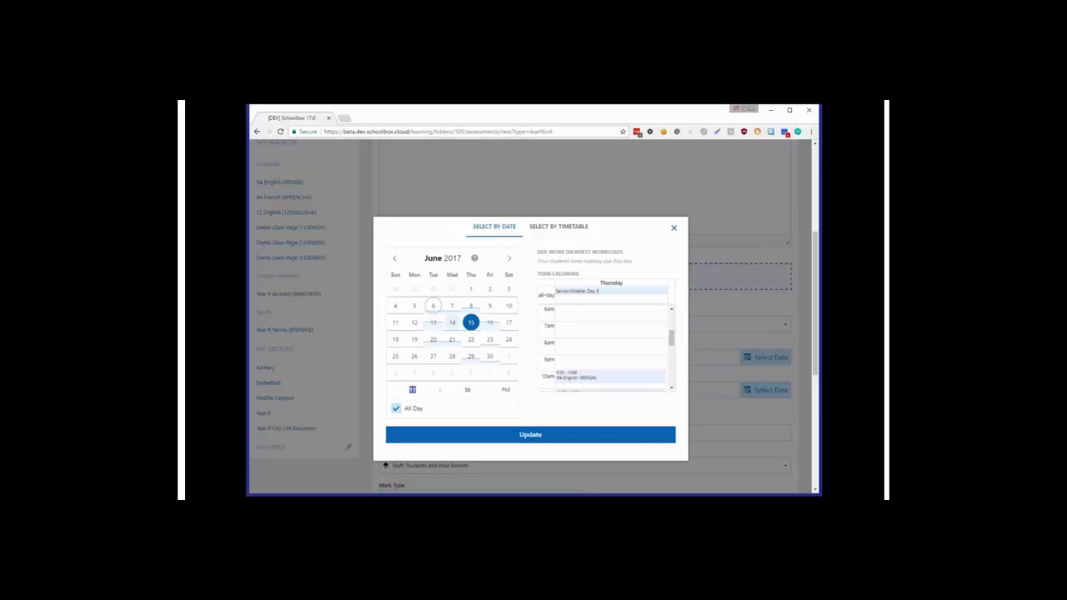
left_click(471, 341)
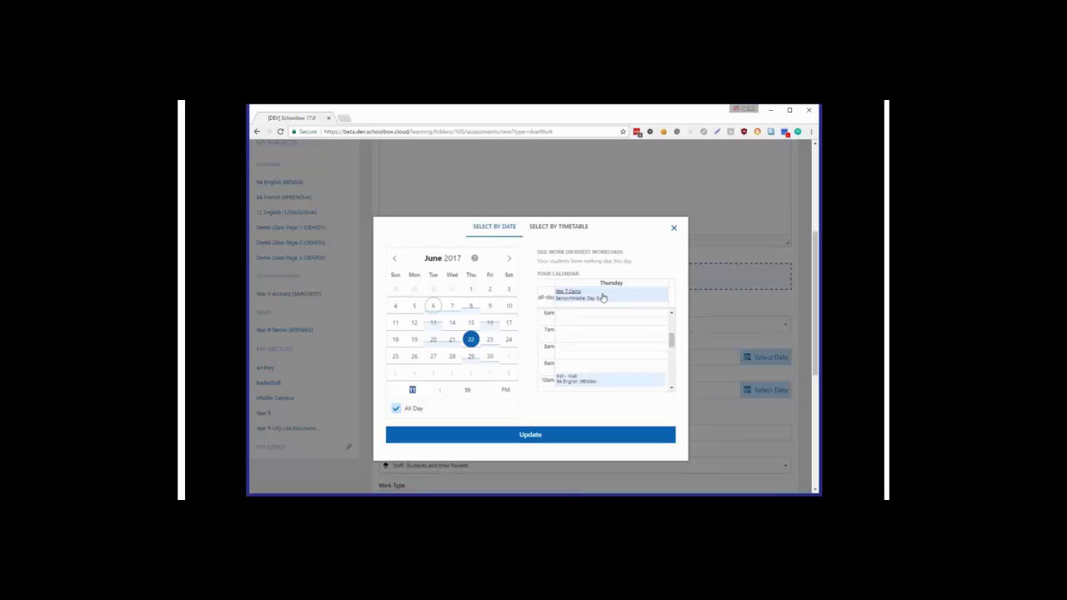
left_click_drag(672, 337, 671, 357)
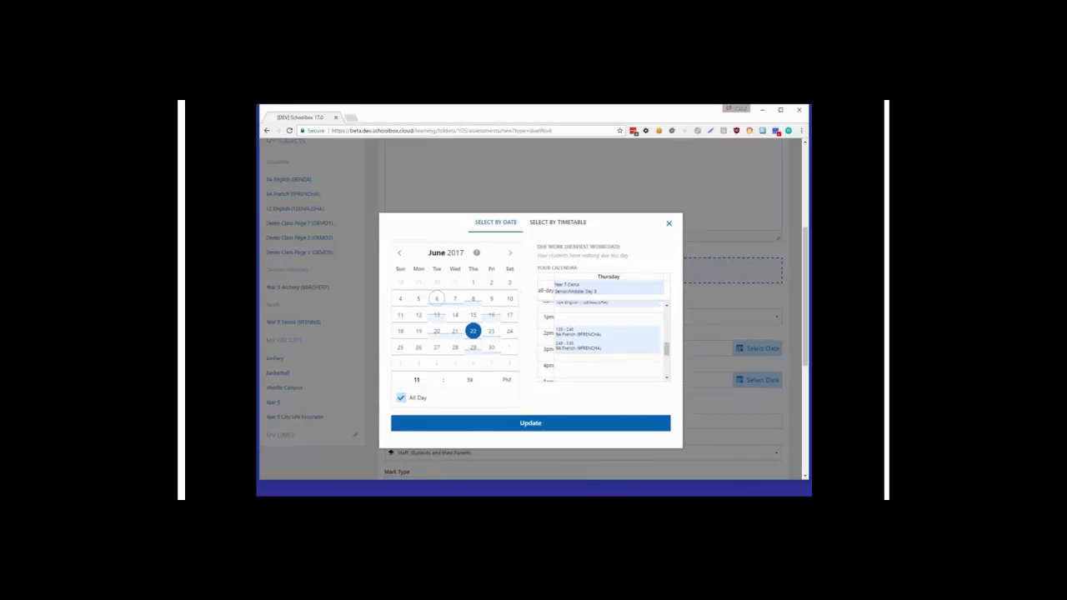
Switch the due date picker to timetable selection and review the campus and term/semester options.
left_click(553, 227)
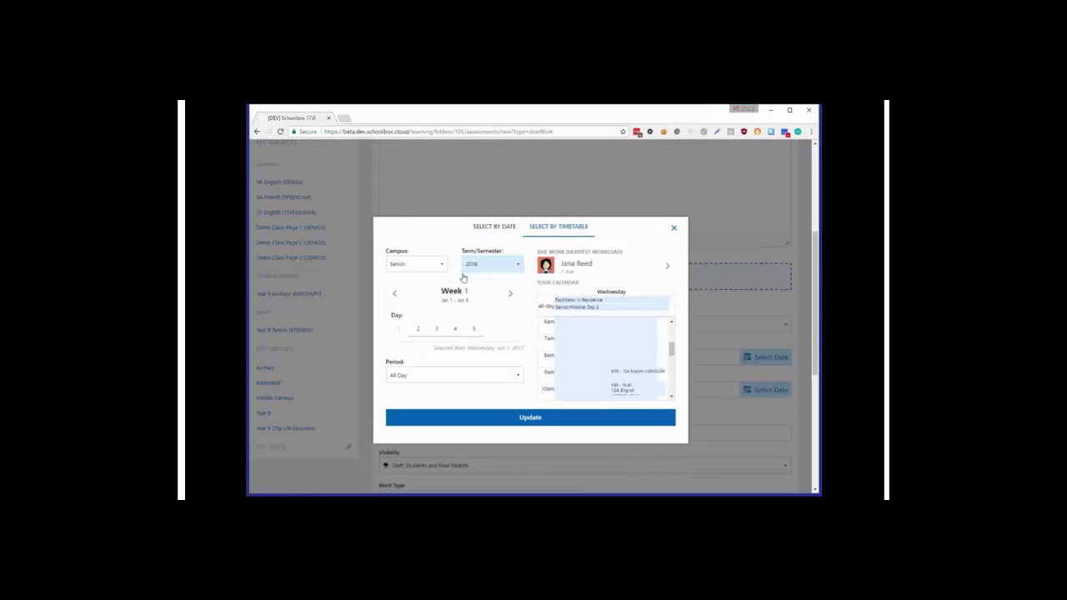
left_click(412, 265)
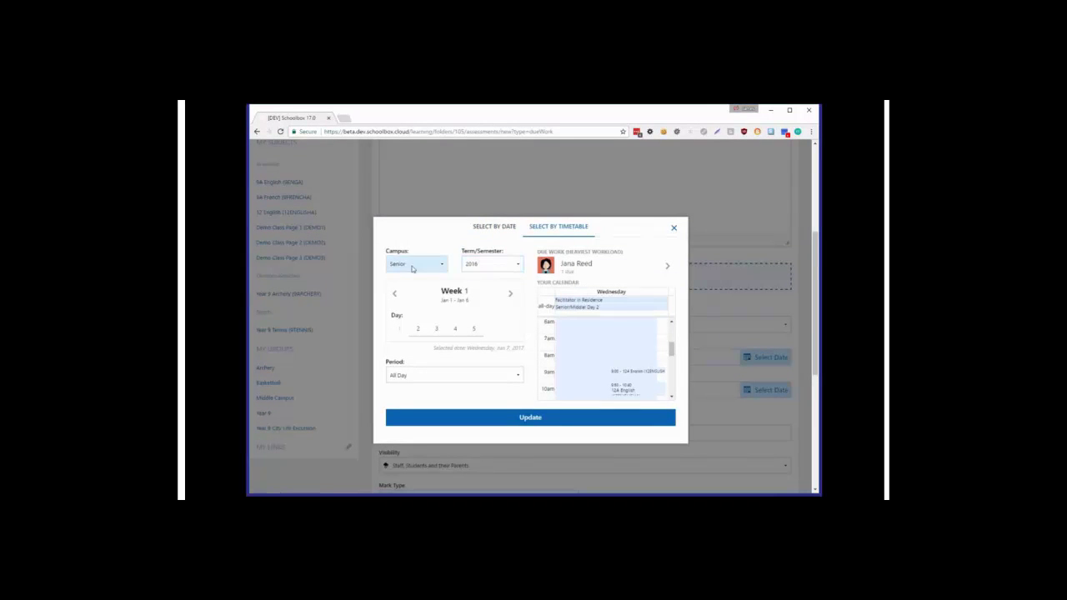
left_click(411, 267)
left_click(472, 265)
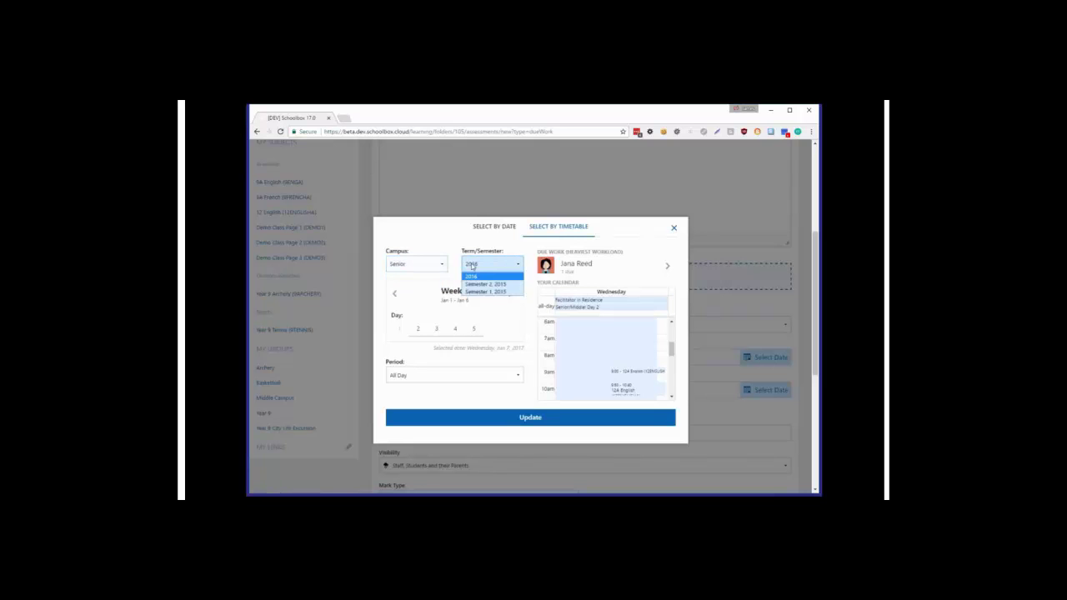
left_click(472, 266)
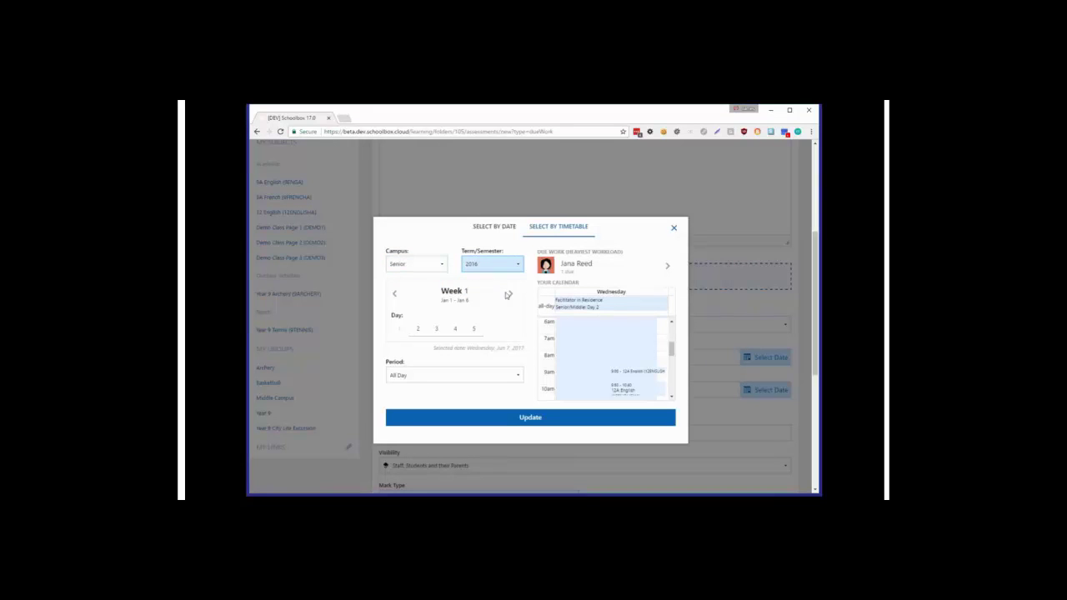
Pick Week 8, Day 4, Period 4 as the due date, and close the date picker without updating.
left_click(510, 295)
left_click(510, 294)
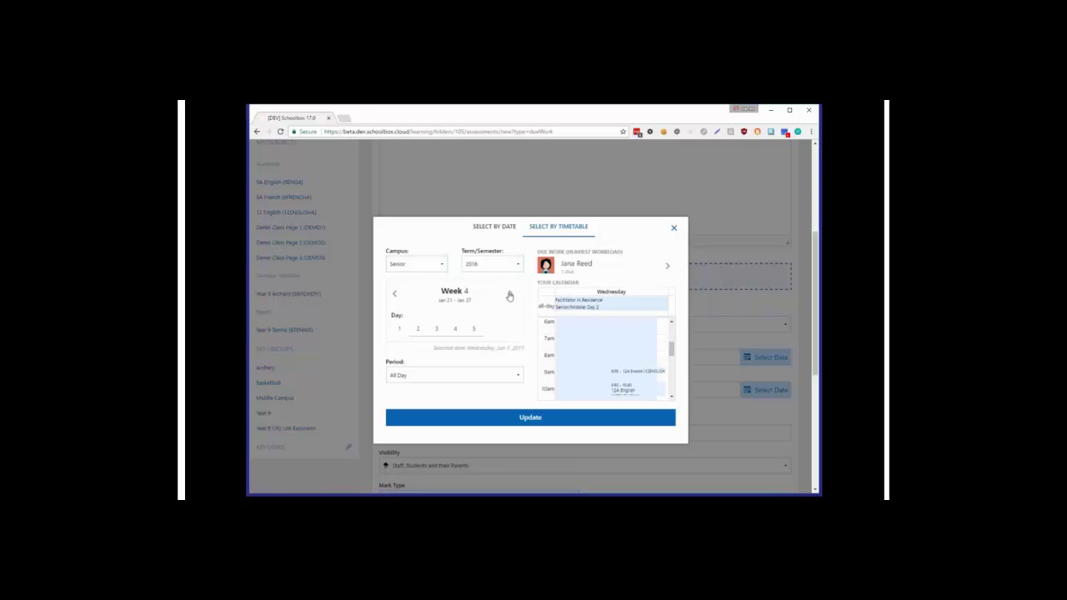
left_click(509, 296)
left_click(509, 295)
left_click(509, 295)
left_click(455, 328)
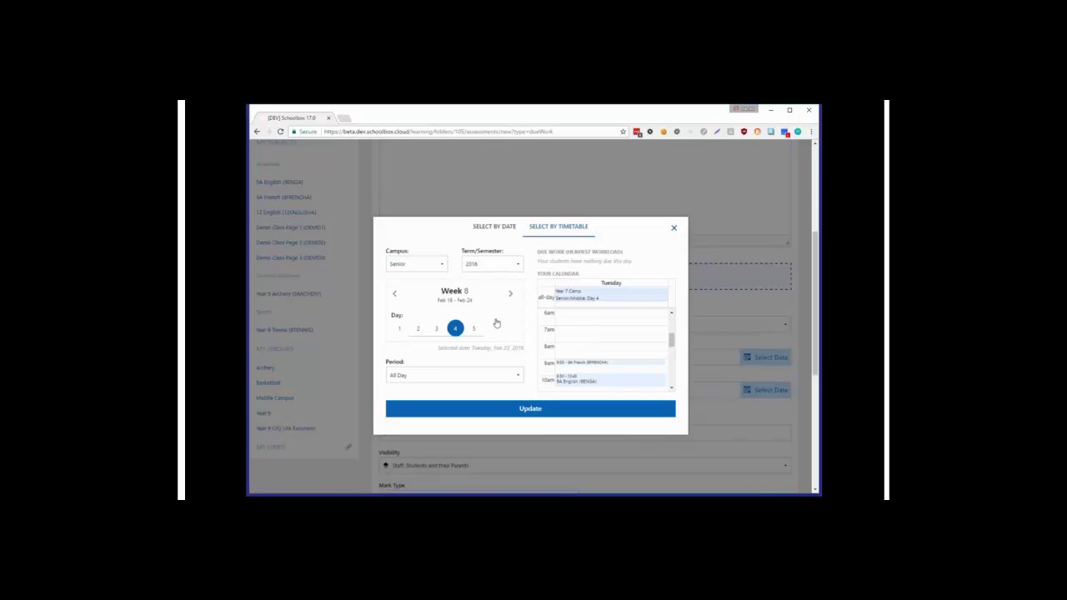
left_click(463, 374)
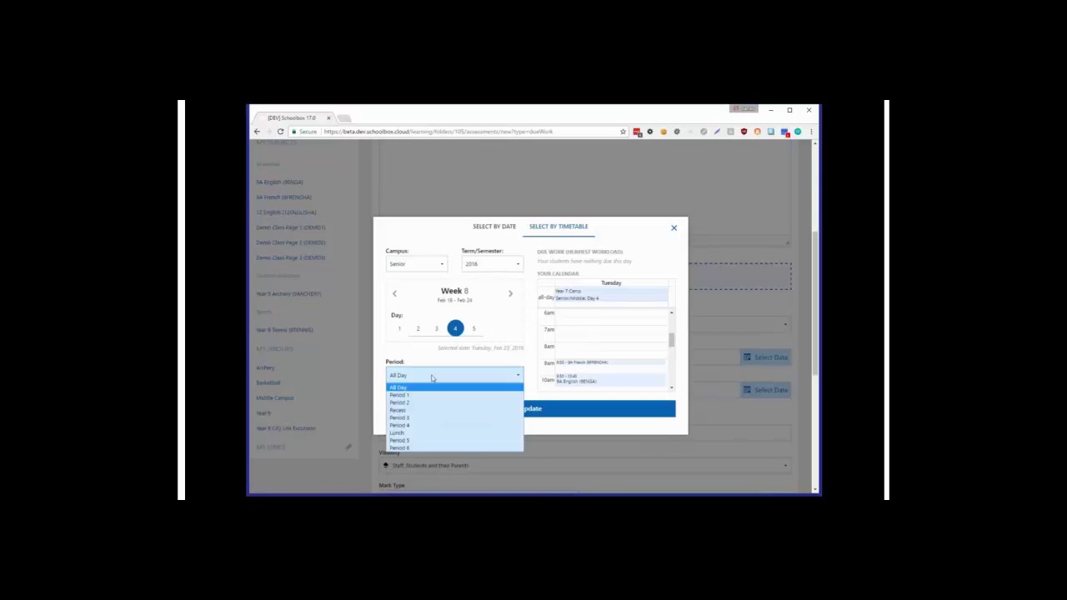
left_click(411, 426)
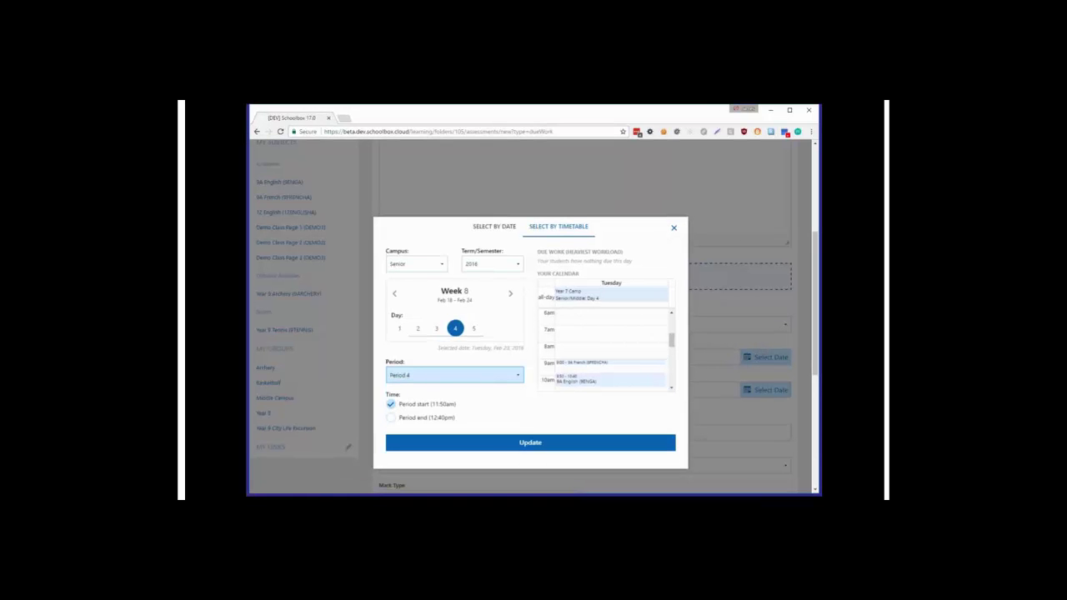
left_click(674, 228)
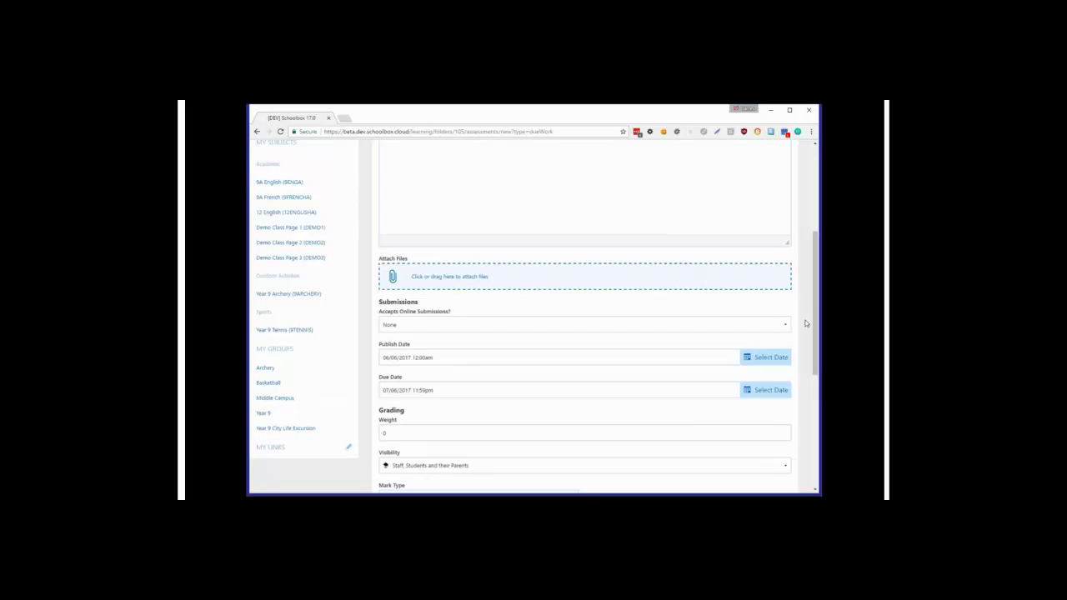
Leave the due work form for Demo Class Page 1 (DEMO1) and view the status of Major Assessment One.
left_click_drag(815, 325, 799, 265)
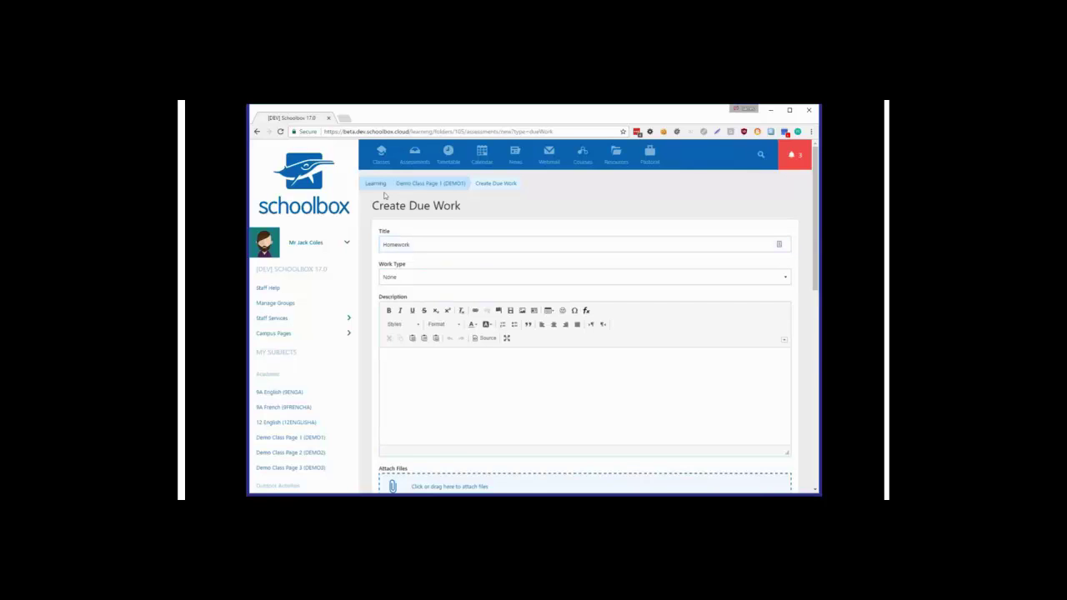
left_click(323, 437)
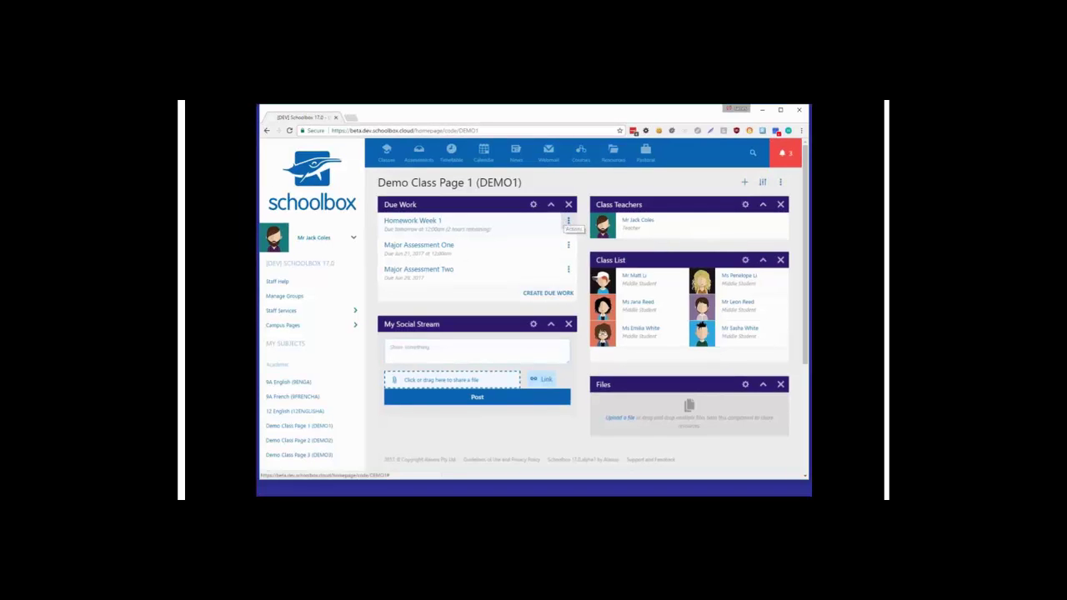
left_click(567, 222)
left_click(548, 238)
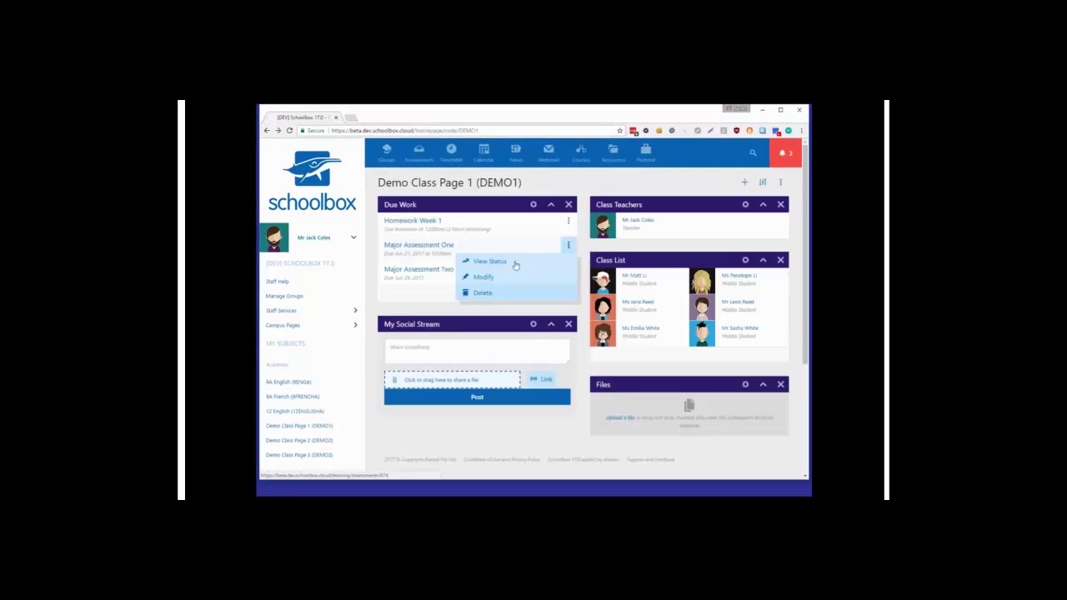
left_click(510, 262)
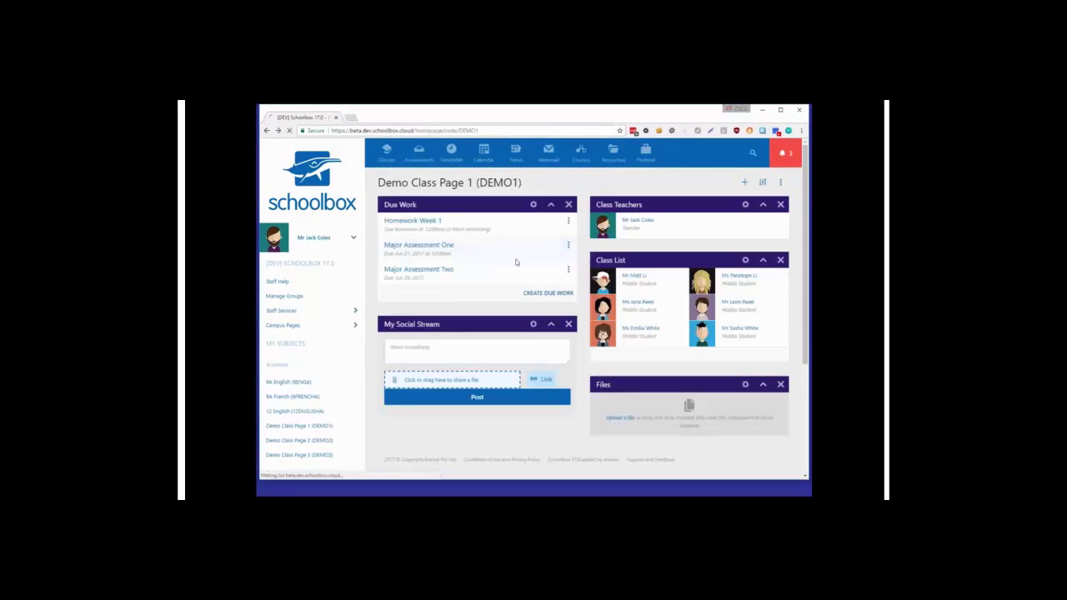
Open the third listed student's submission for grading and bring up the plagiarism report for the attached Romeo Essay file.
scroll(400, 205, "down", 2)
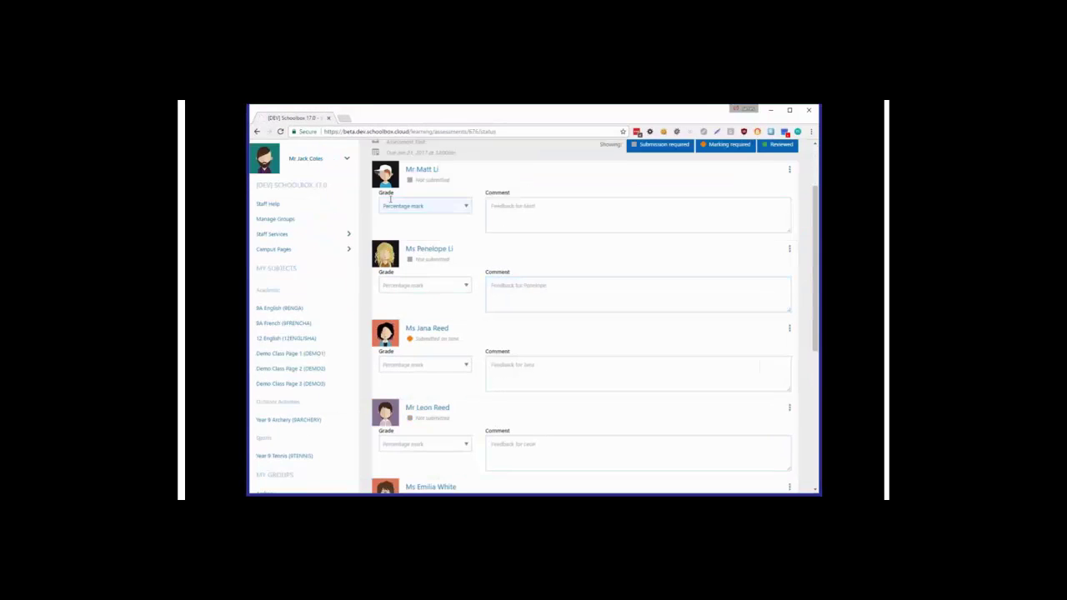
left_click(790, 328)
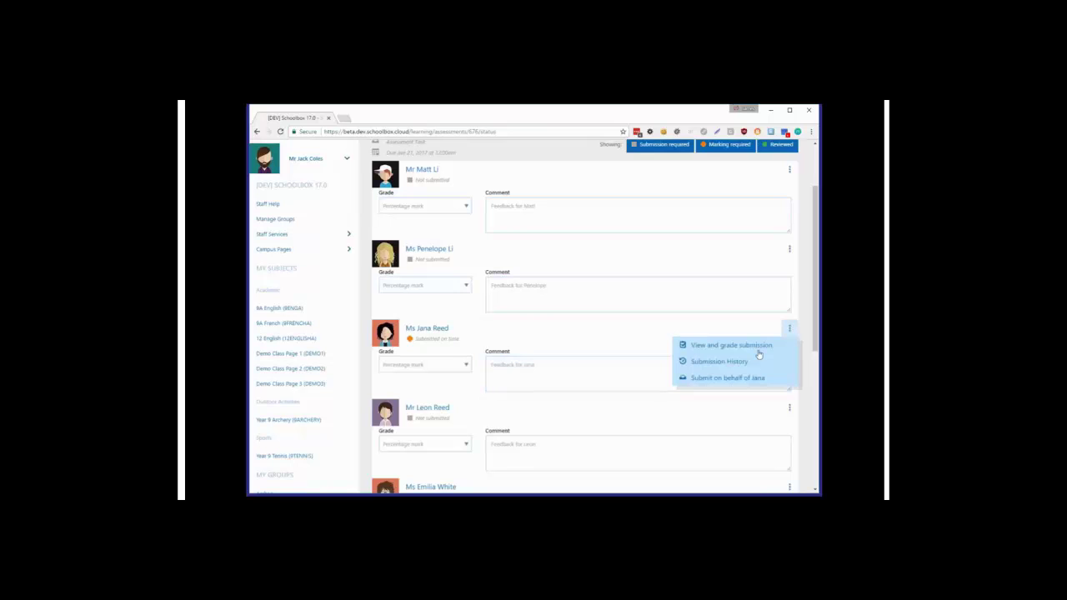
left_click(758, 348)
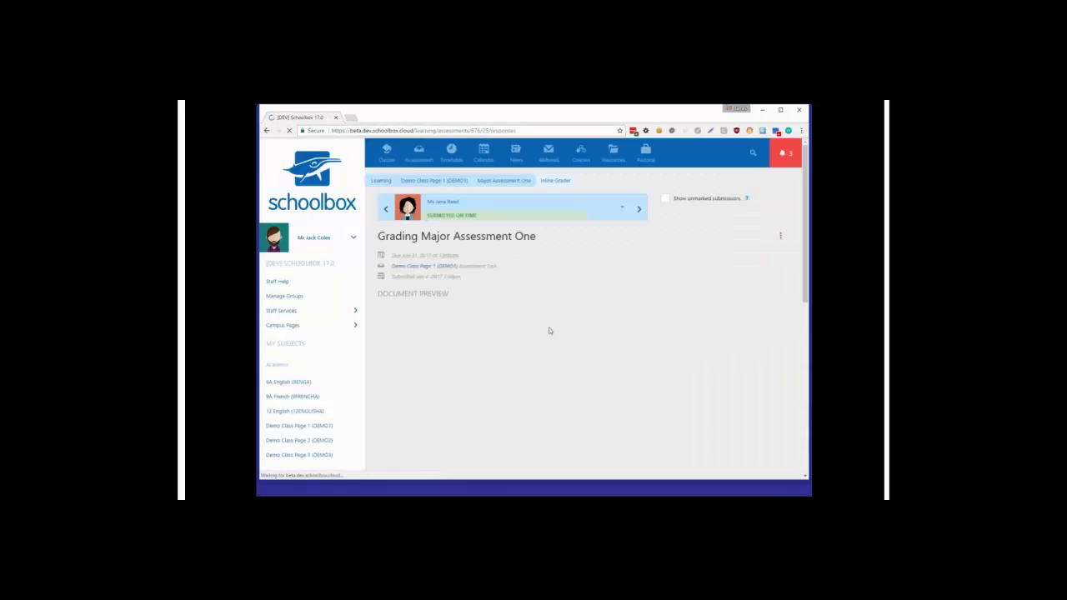
scroll(496, 306, "down", 3)
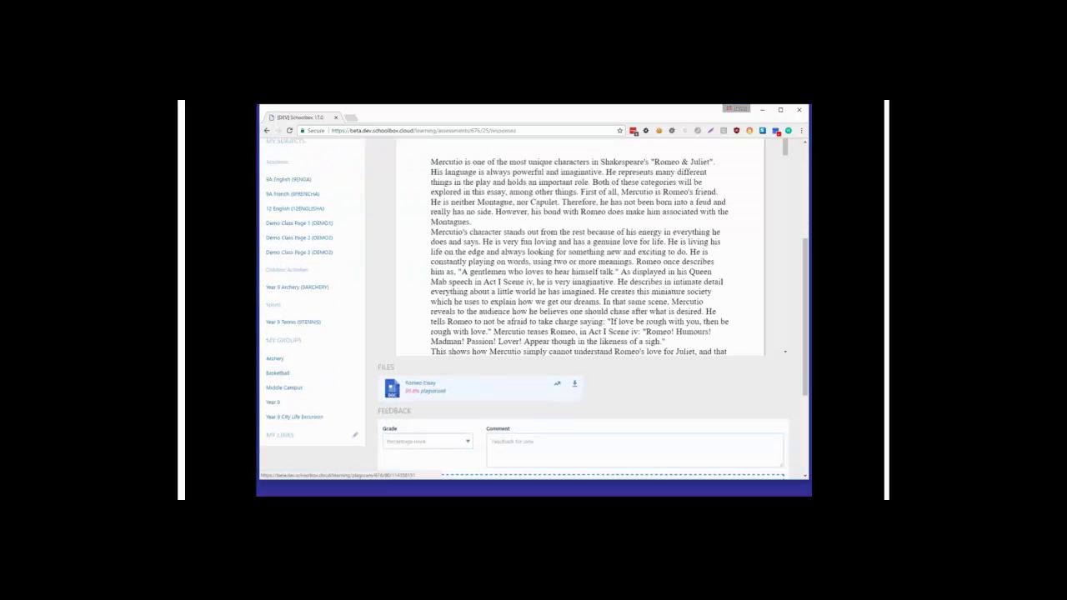
mouse_move(443, 395)
left_click(436, 393)
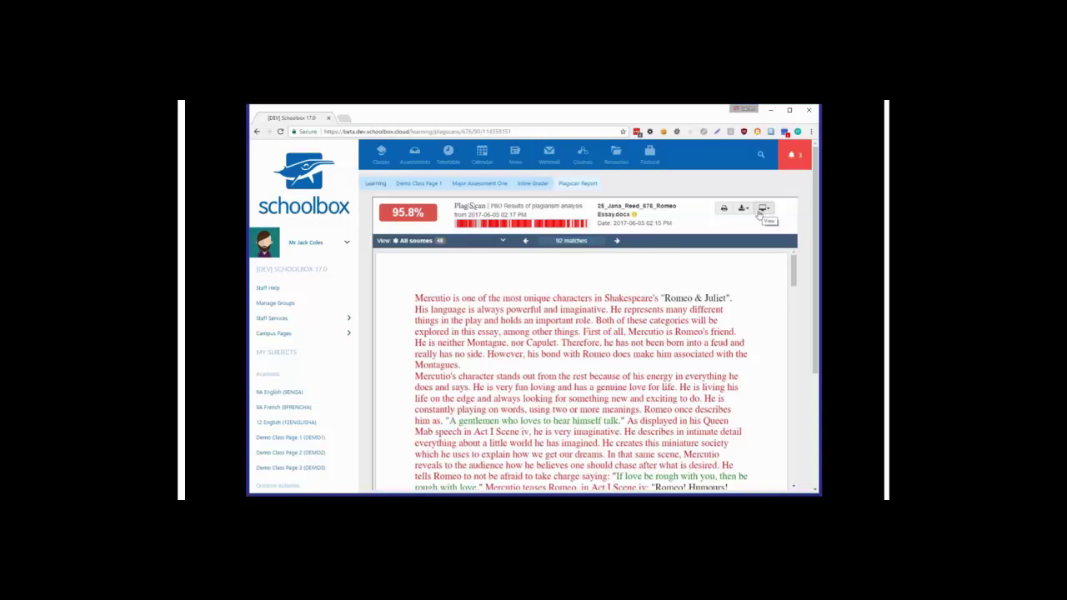
Expand the source list in the PlagScan report and examine the matched sources and their match percentages.
left_click(416, 245)
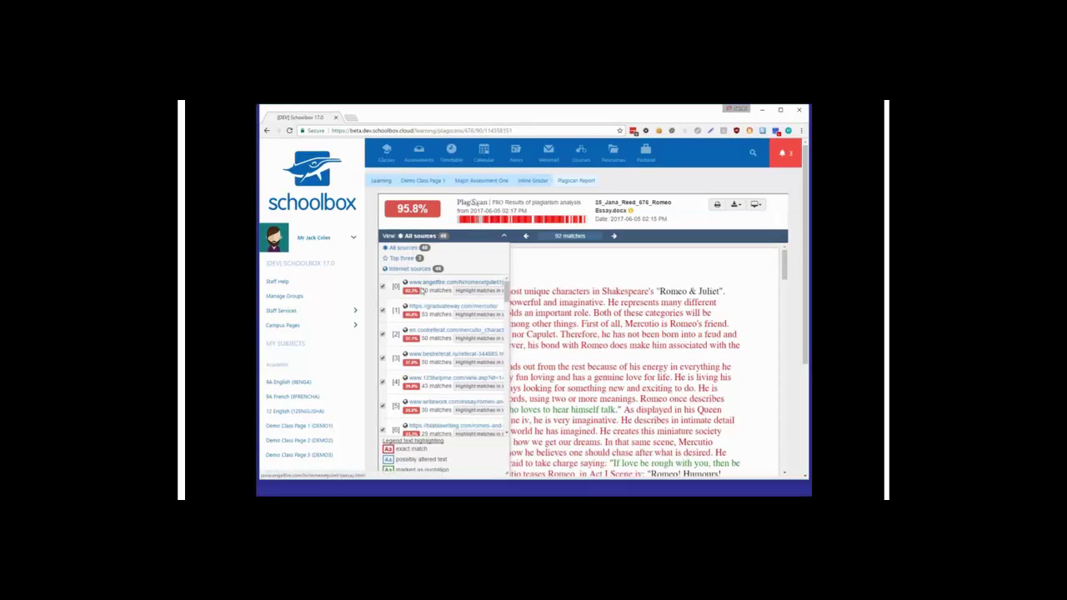
scroll(427, 345, "down", 1)
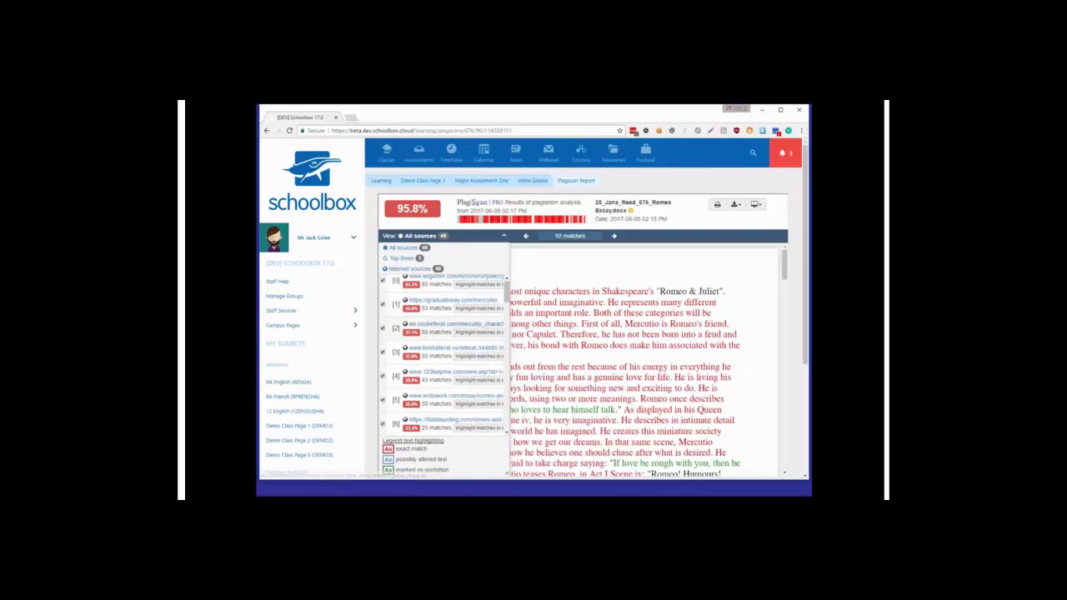
scroll(432, 340, "down", 2)
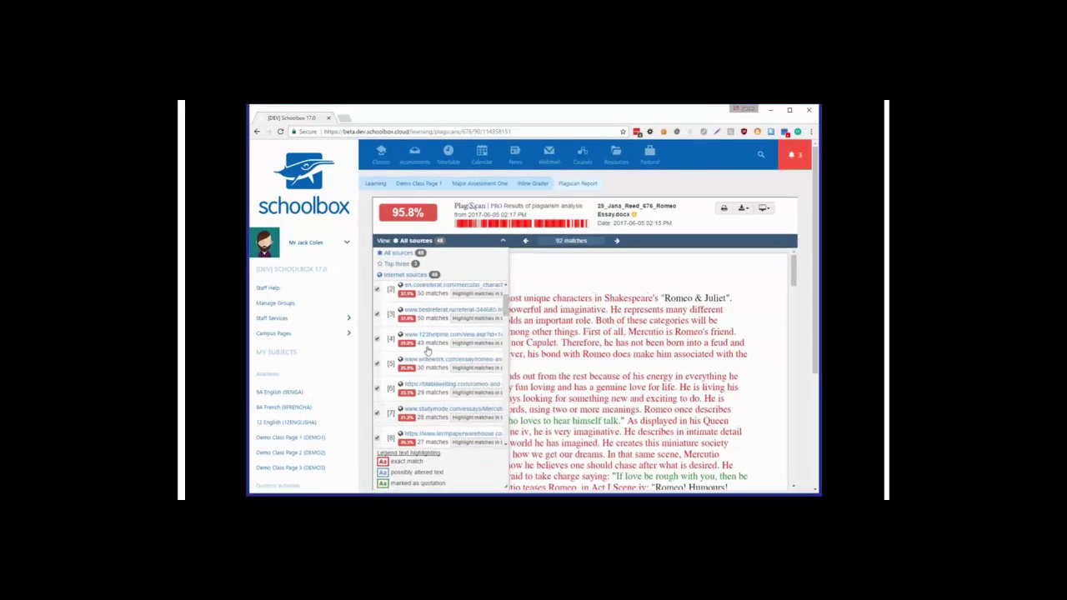
scroll(427, 350, "up", 2)
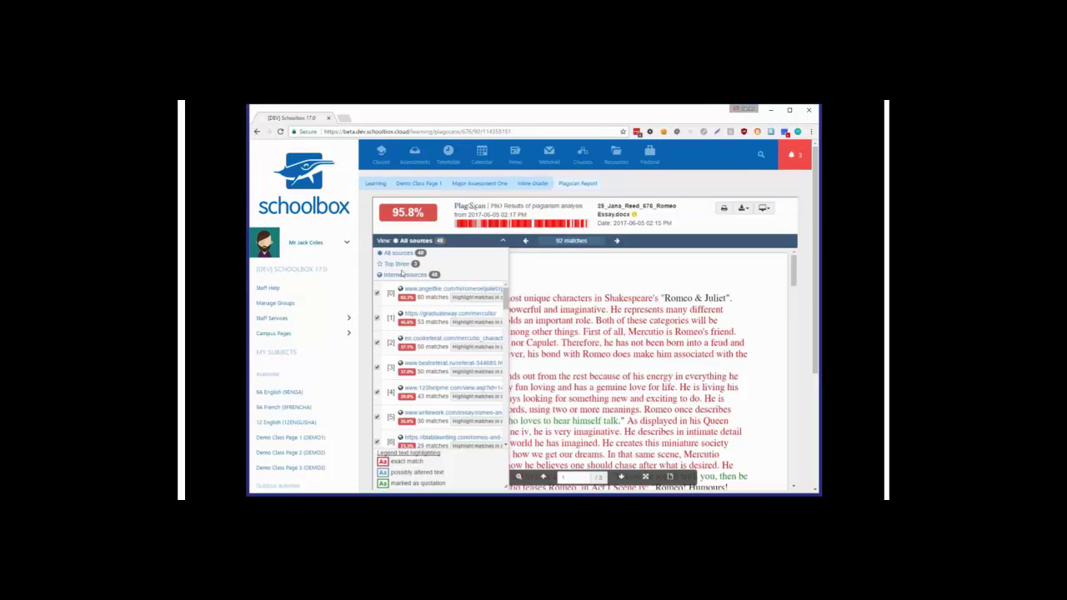
left_click(403, 273)
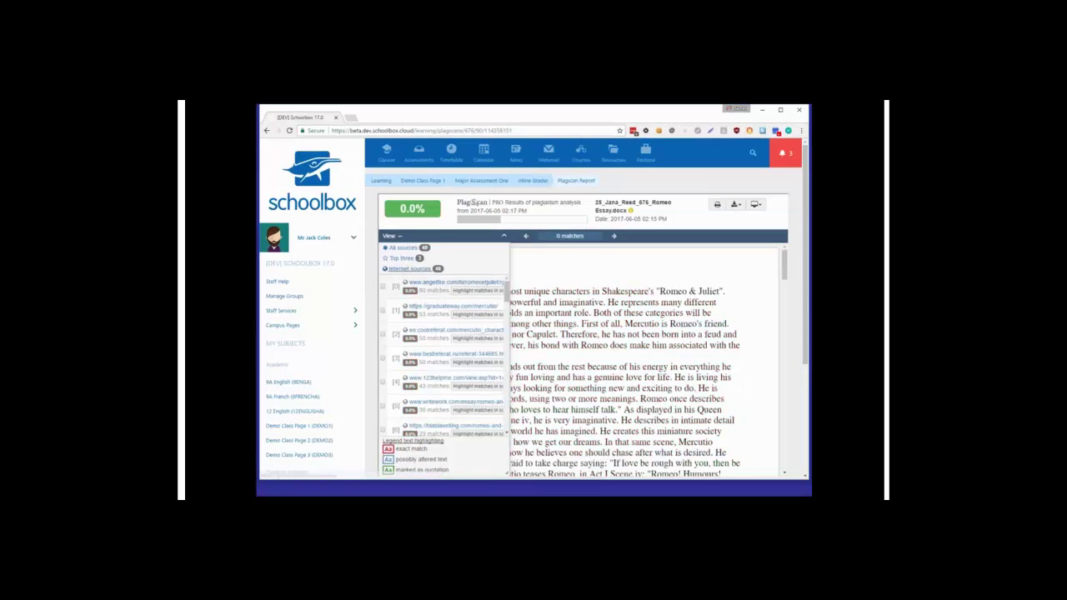
left_click(403, 247)
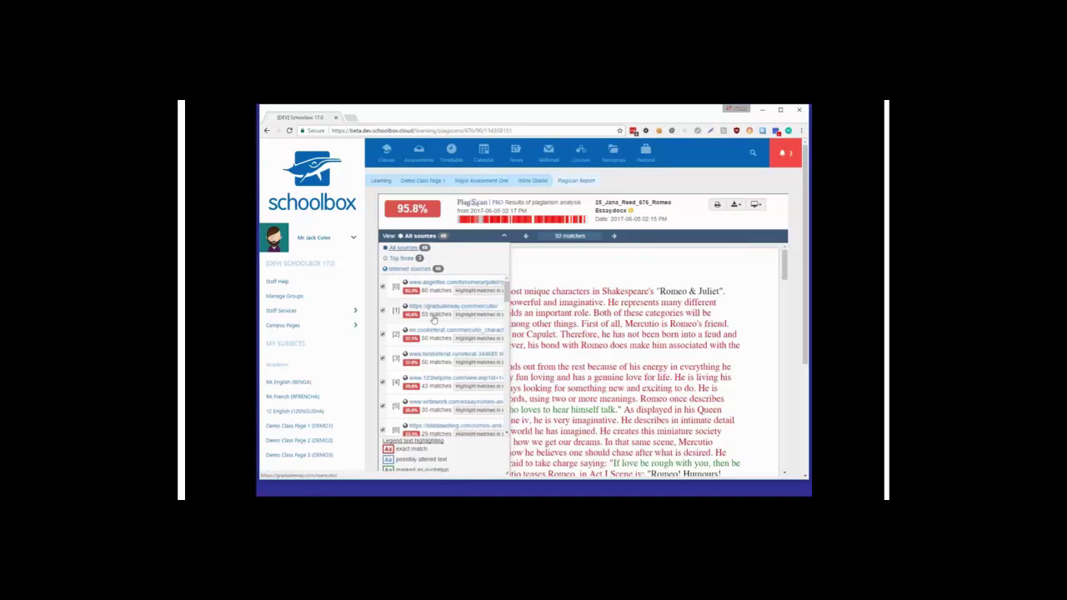
left_click(479, 292)
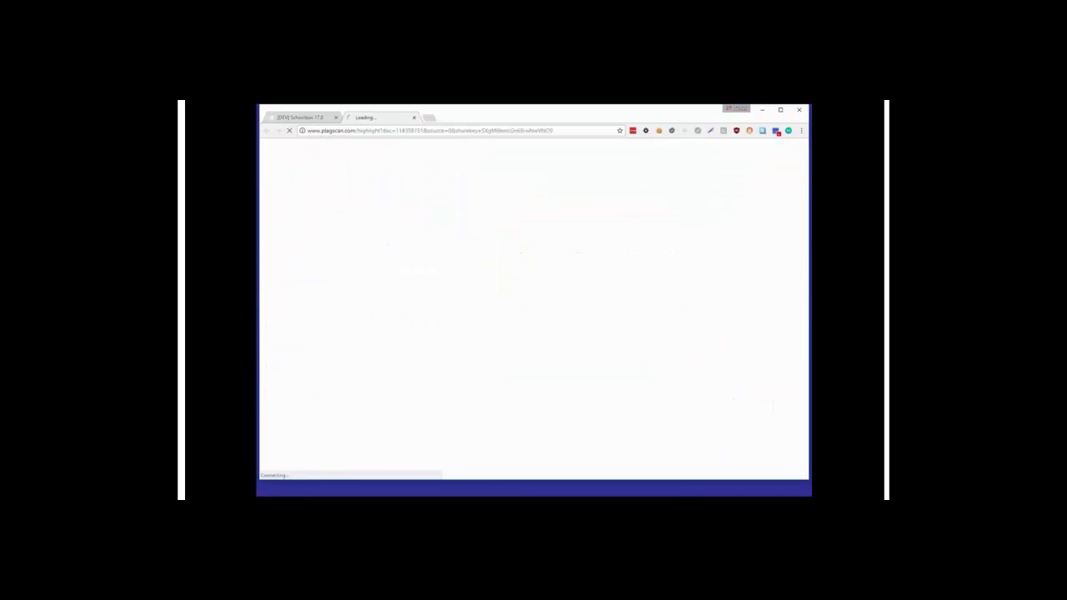
Return to the PlagScan report for the Romeo Essay and view its download formats and display options, including the text-only version.
left_click(305, 117)
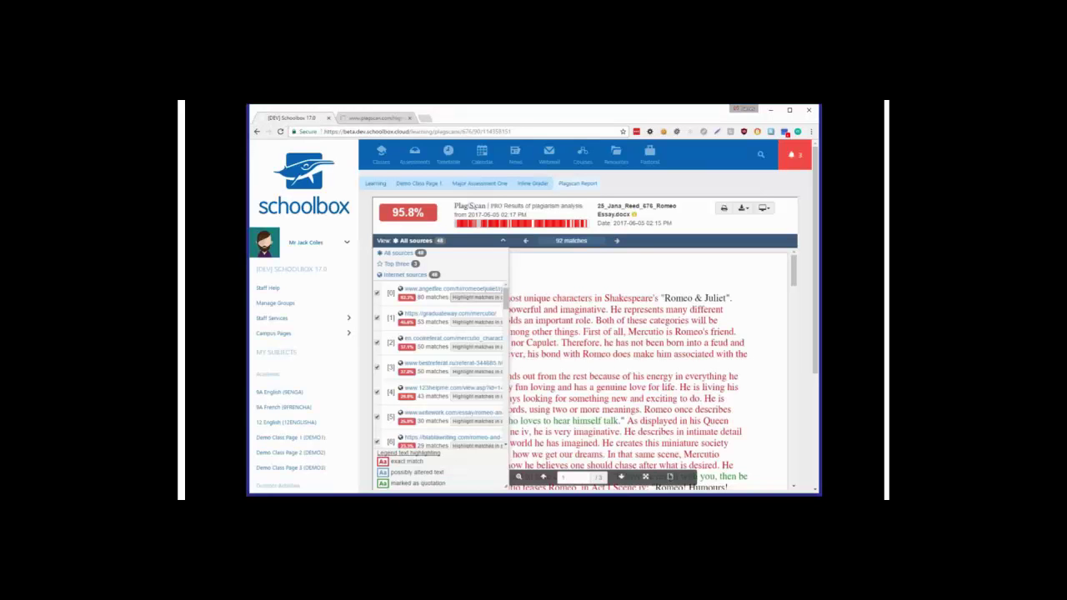
left_click(742, 213)
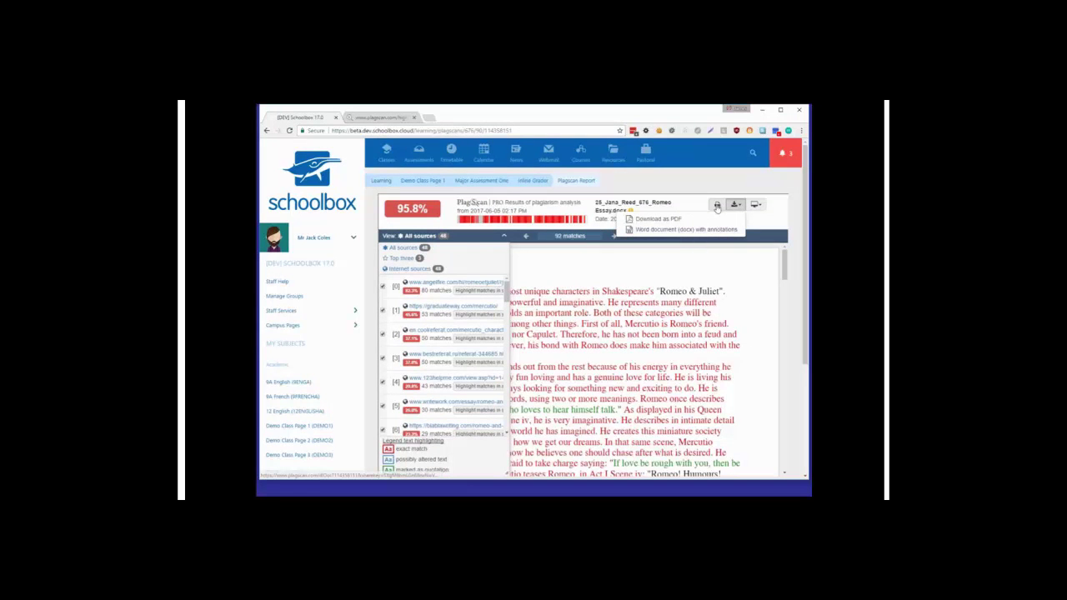
left_click(763, 207)
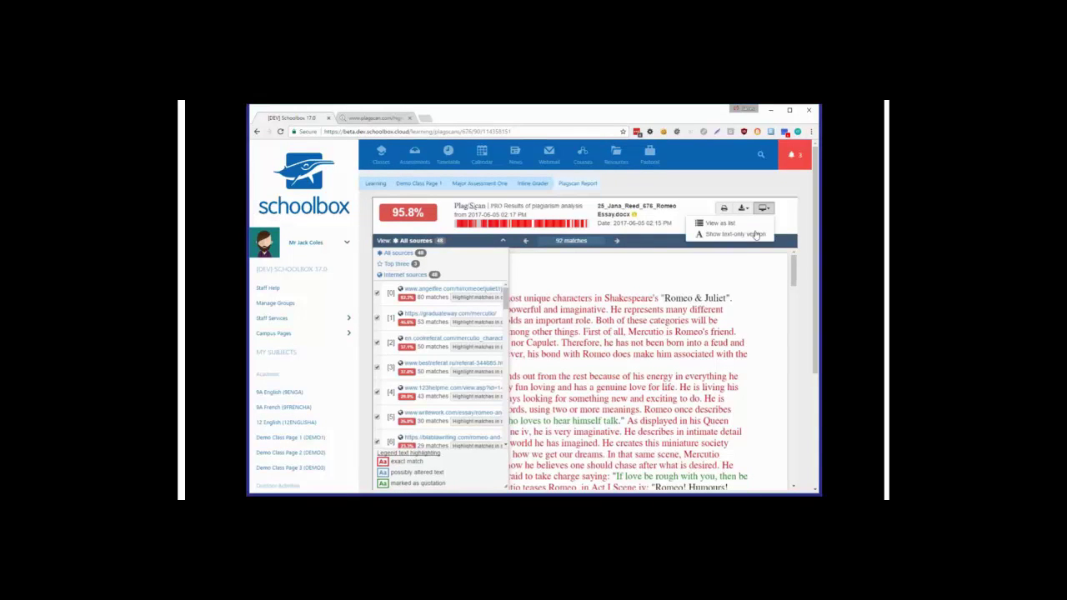
left_click(757, 234)
Page through the highlighted essay to page 3 and collapse the source list to read the full text.
scroll(646, 335, "down", 3)
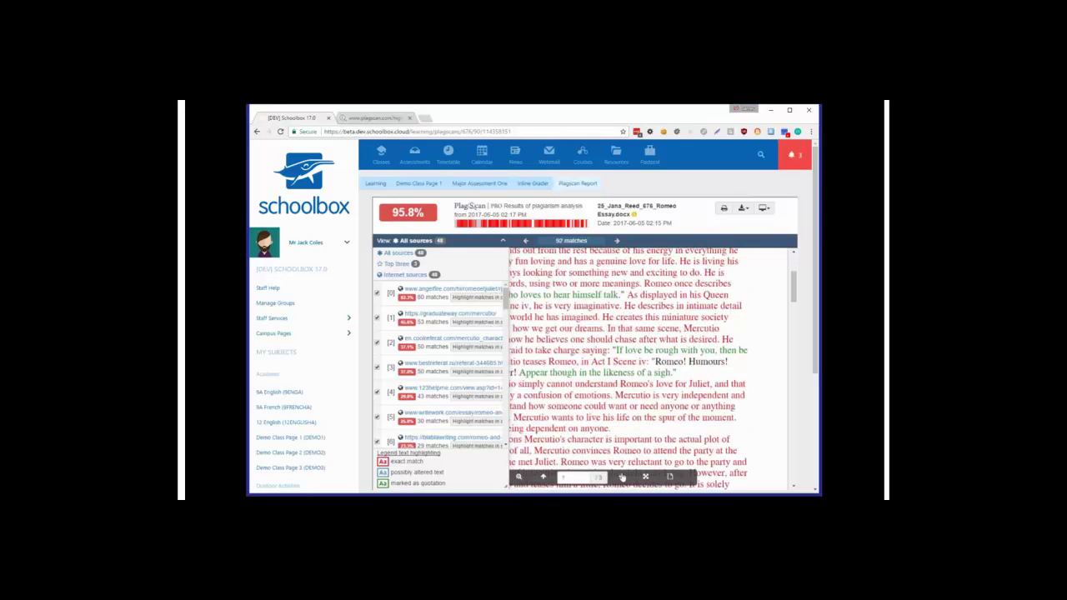
left_click(622, 477)
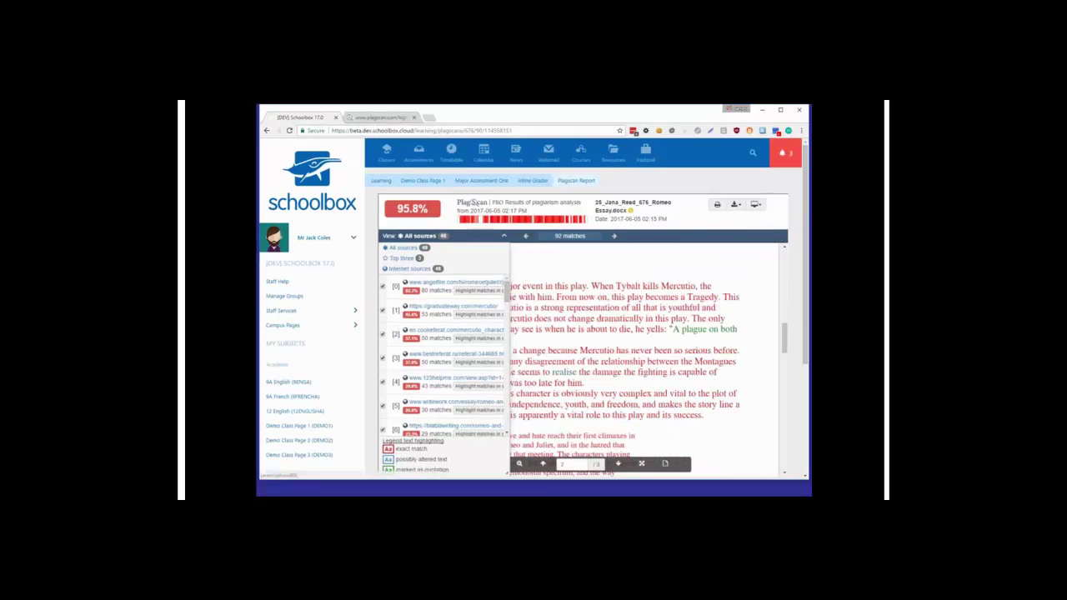
left_click(618, 463)
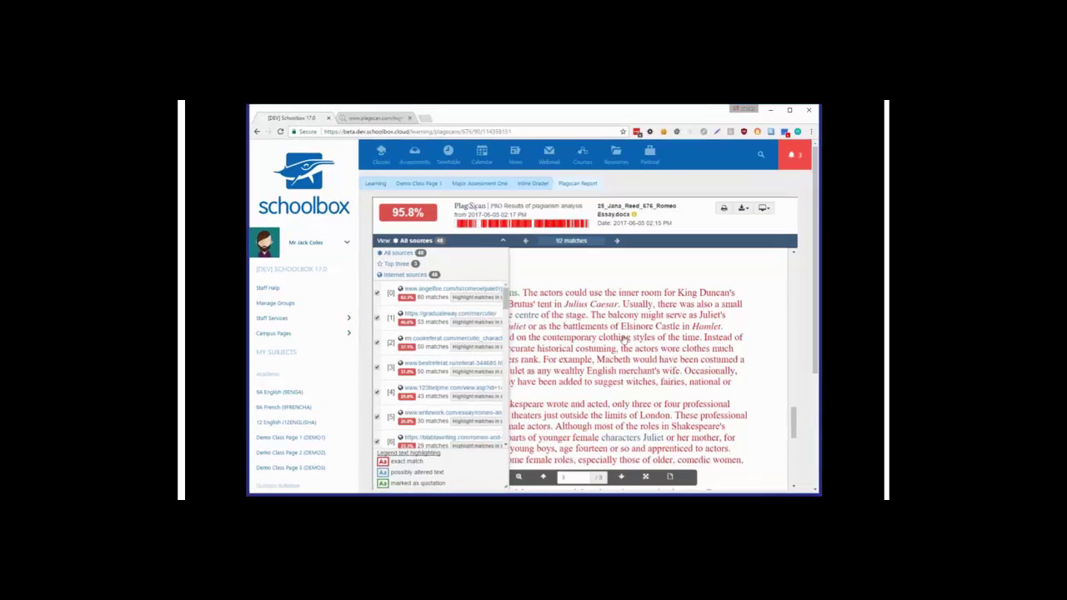
left_click(417, 242)
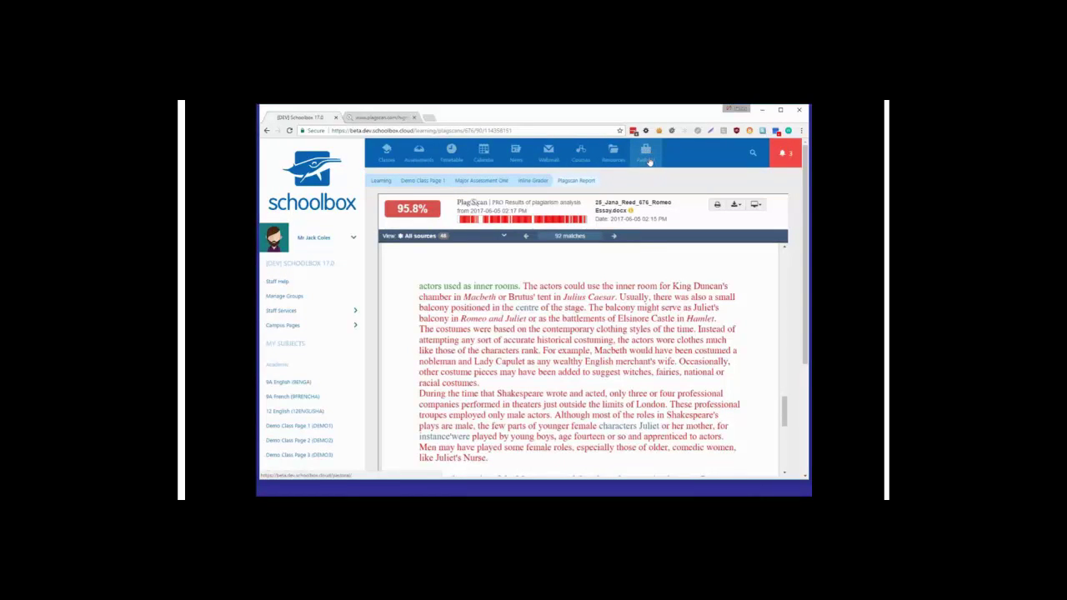
Open the Pastoral Care area and search the pastoral records for "fight", followed by a search for a student's surname.
left_click(644, 161)
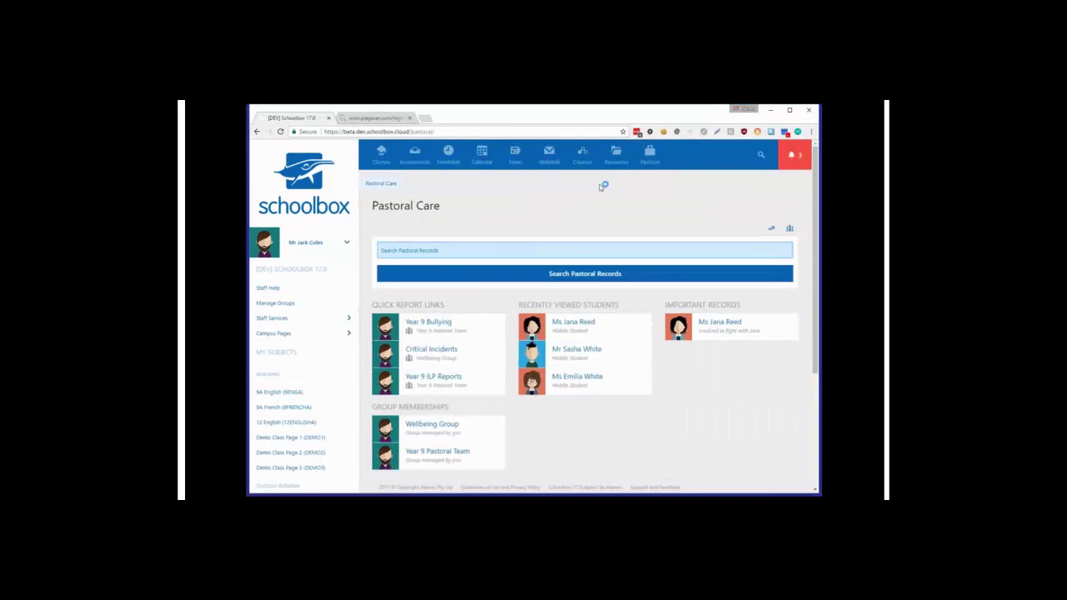
left_click_drag(415, 131, 440, 131)
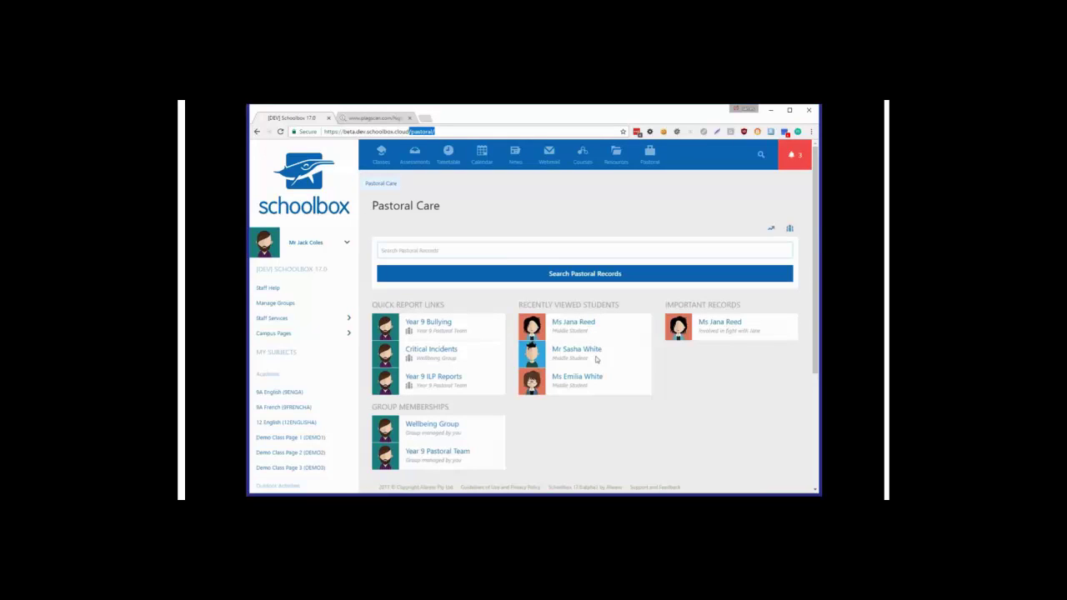
left_click(406, 247)
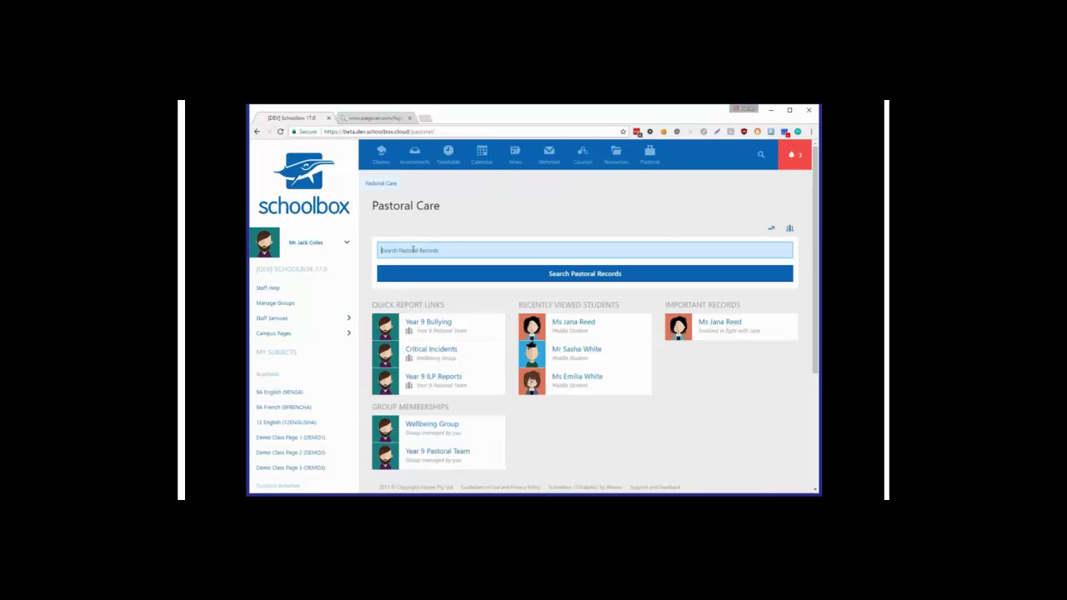
type("fight")
left_click(488, 277)
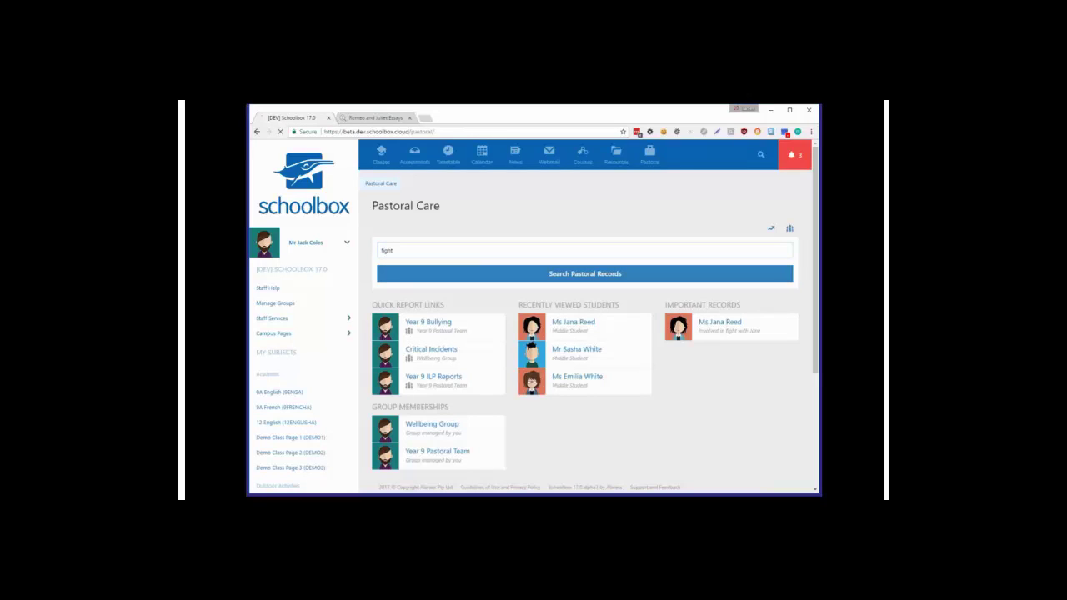
type("reed")
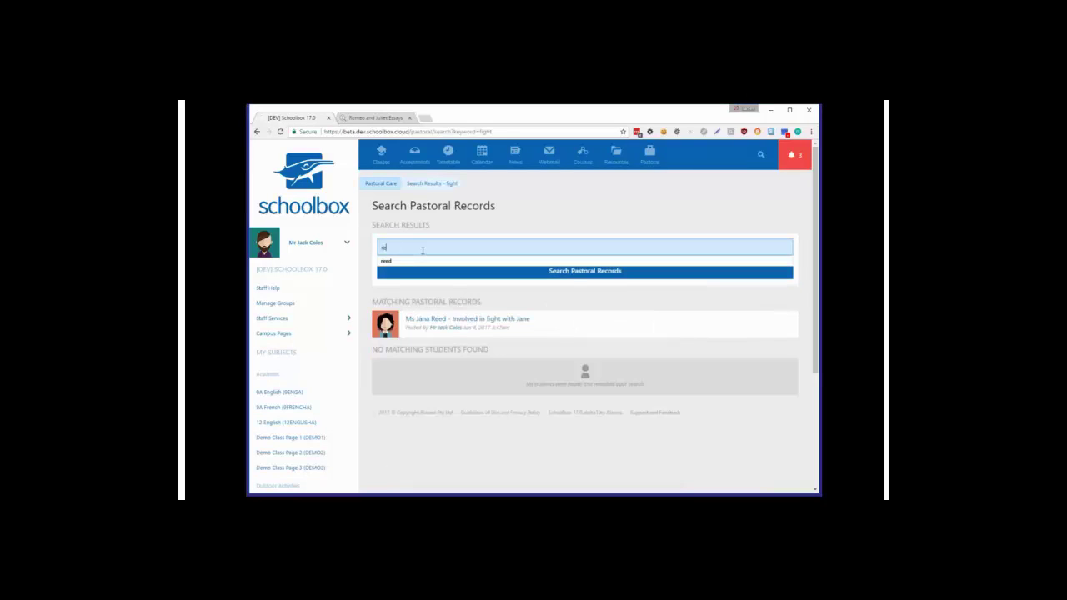
left_click(457, 276)
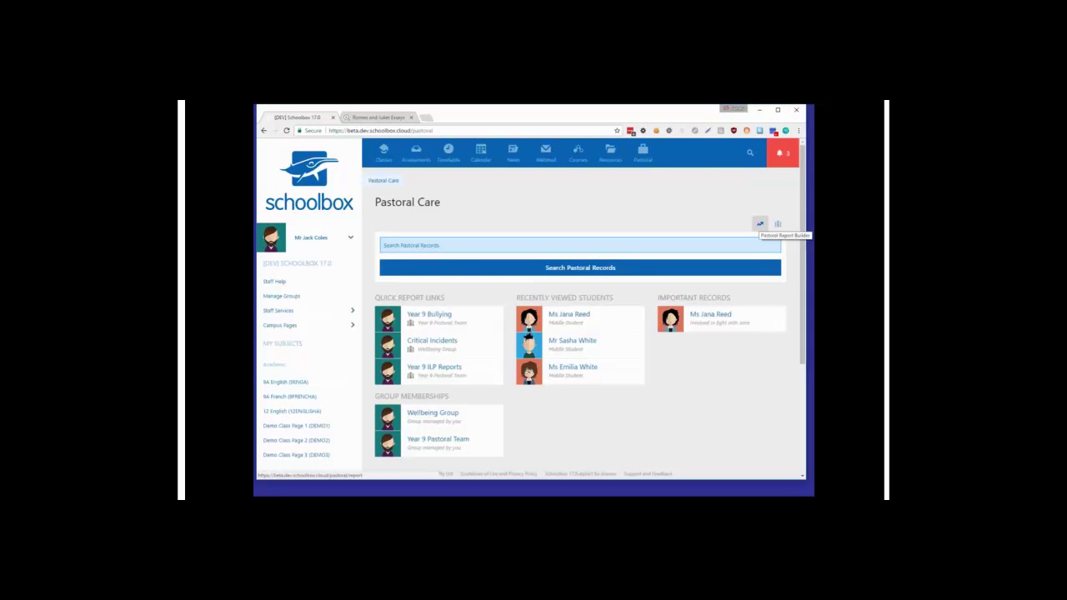
Open the Year 9 Bullying report from the Pastoral Report Builder, examine its filters, record types, year levels, sort order and sharing, and return to the reports list.
left_click(760, 224)
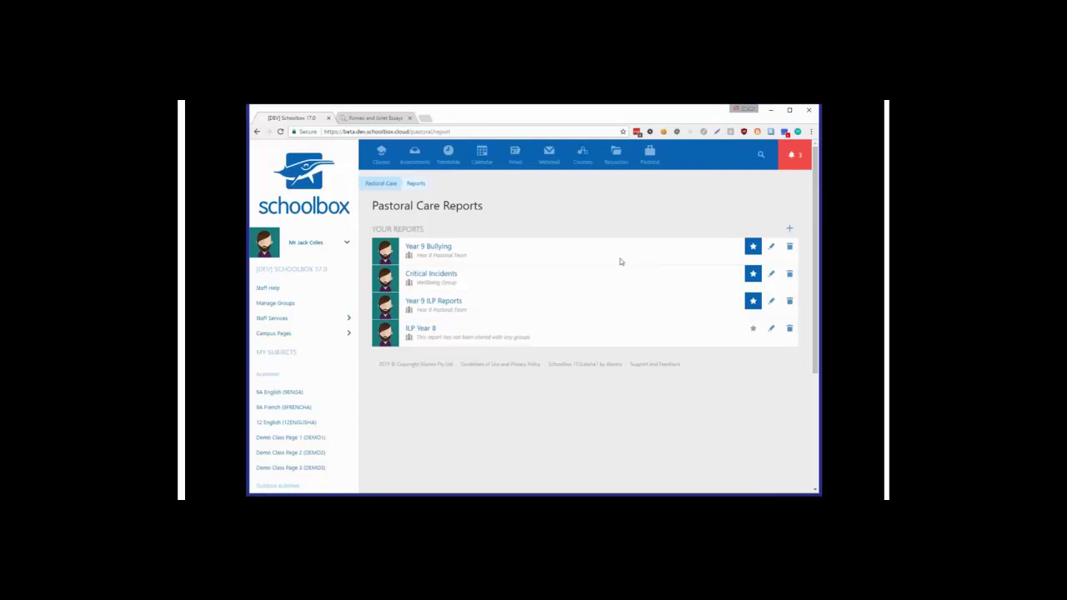
left_click(762, 243)
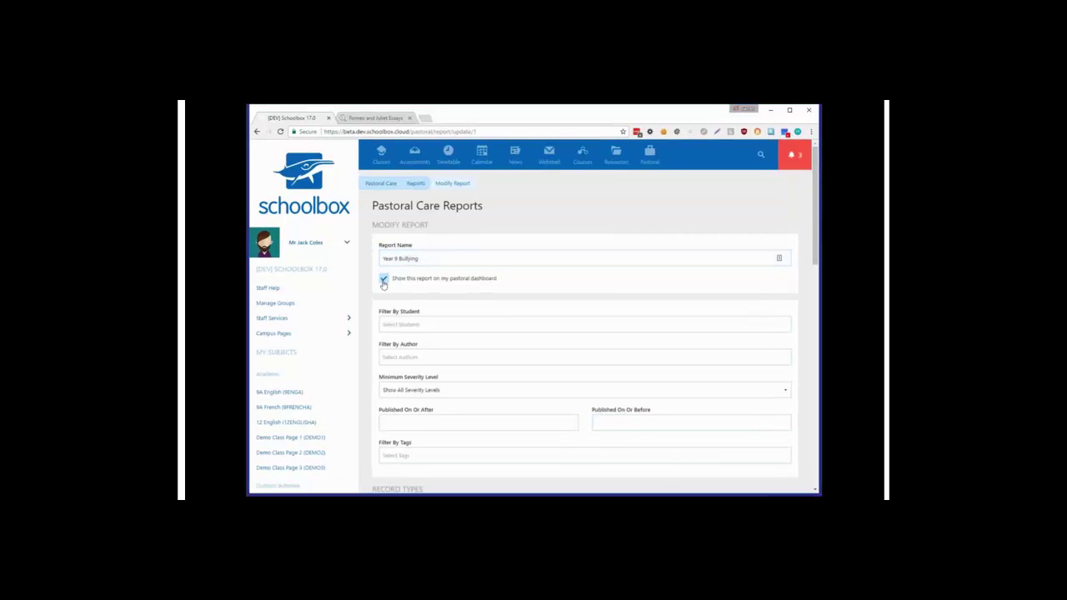
scroll(452, 290, "down", 2)
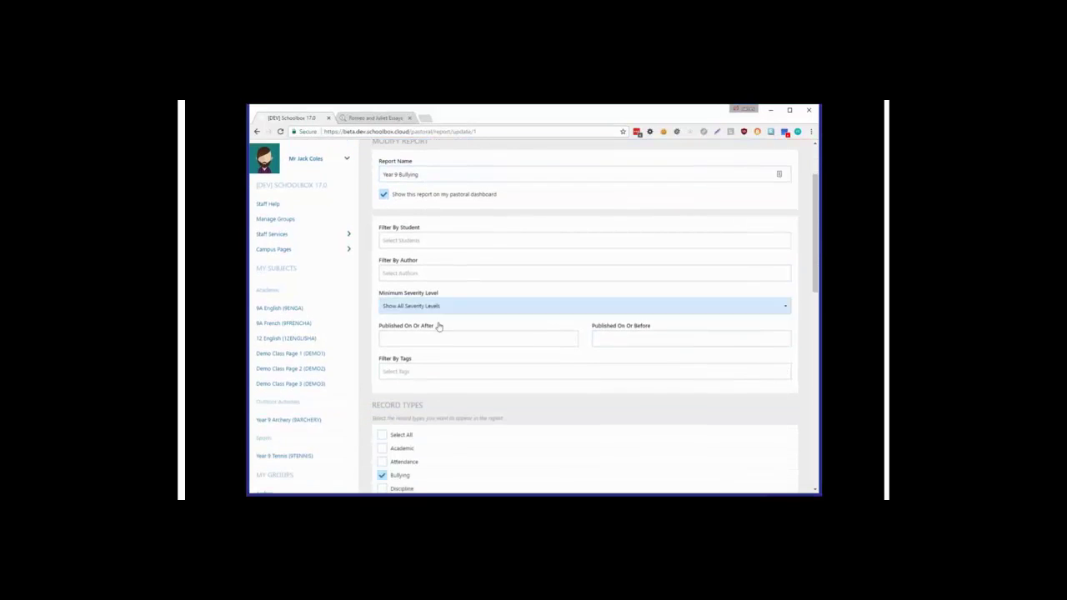
scroll(436, 352, "down", 2)
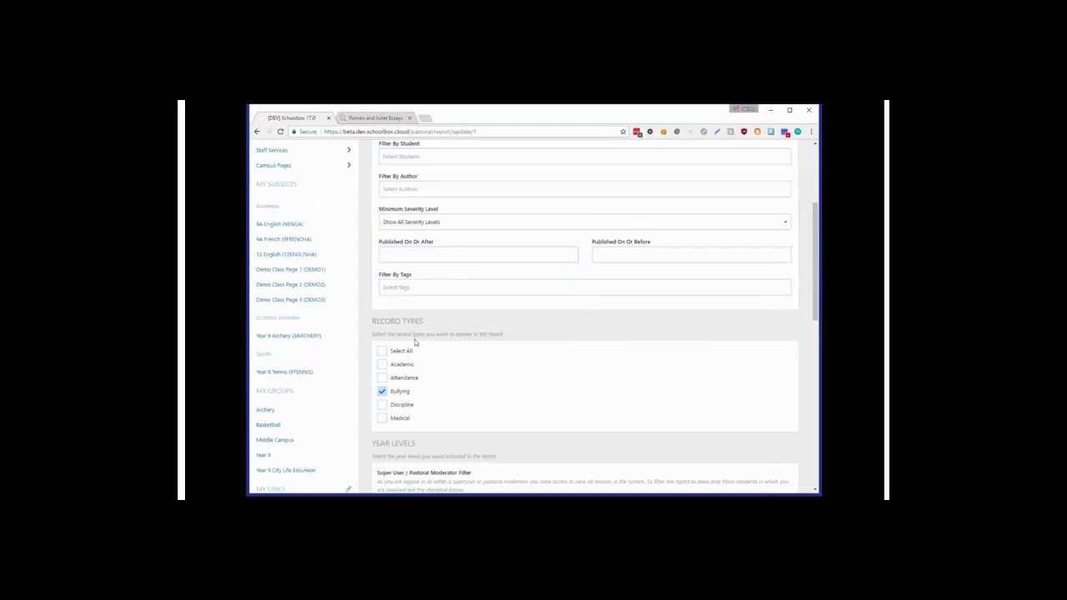
scroll(417, 343, "down", 2)
scroll(428, 369, "down", 2)
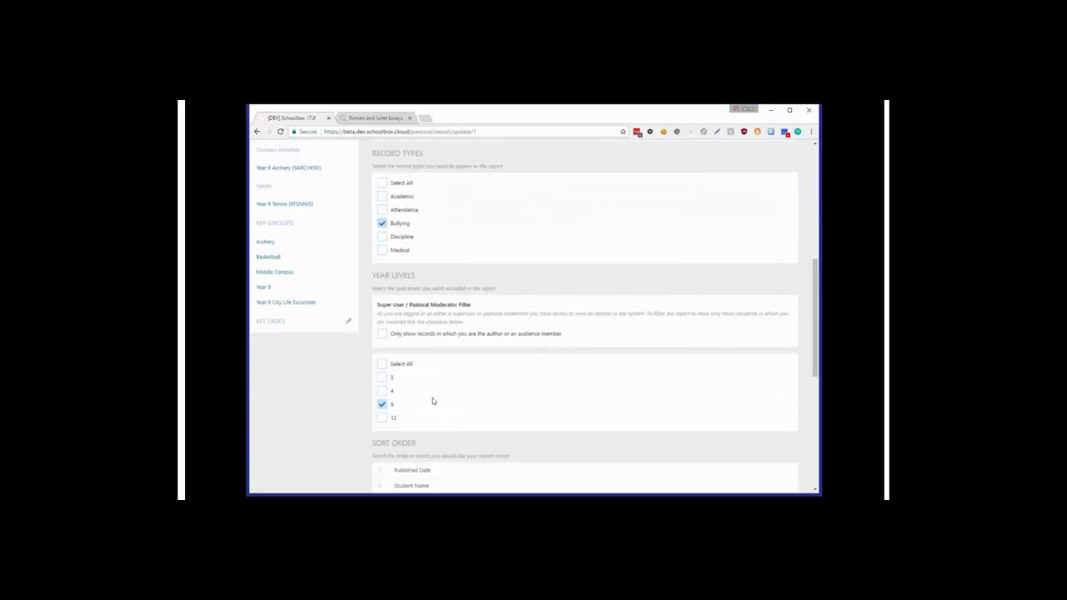
scroll(492, 358, "down", 3)
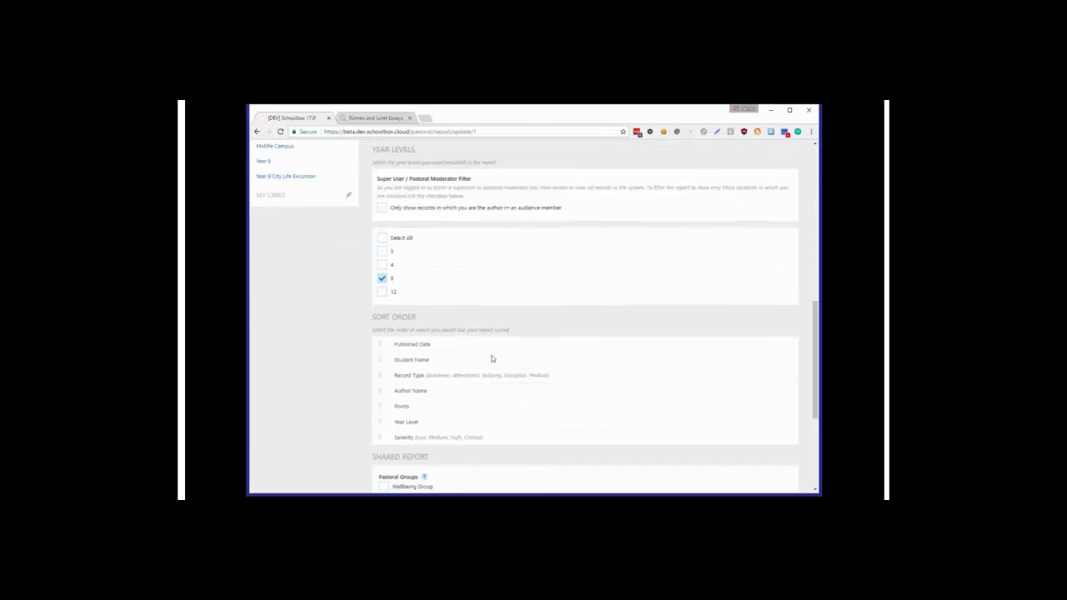
scroll(492, 358, "down", 2)
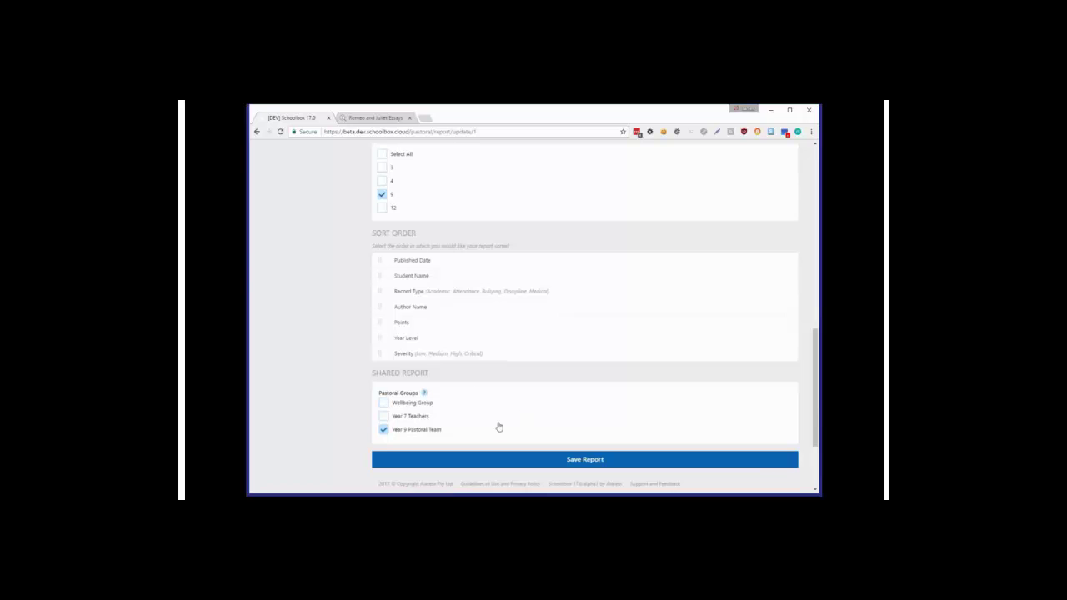
left_click_drag(381, 372, 430, 377)
left_click(257, 131)
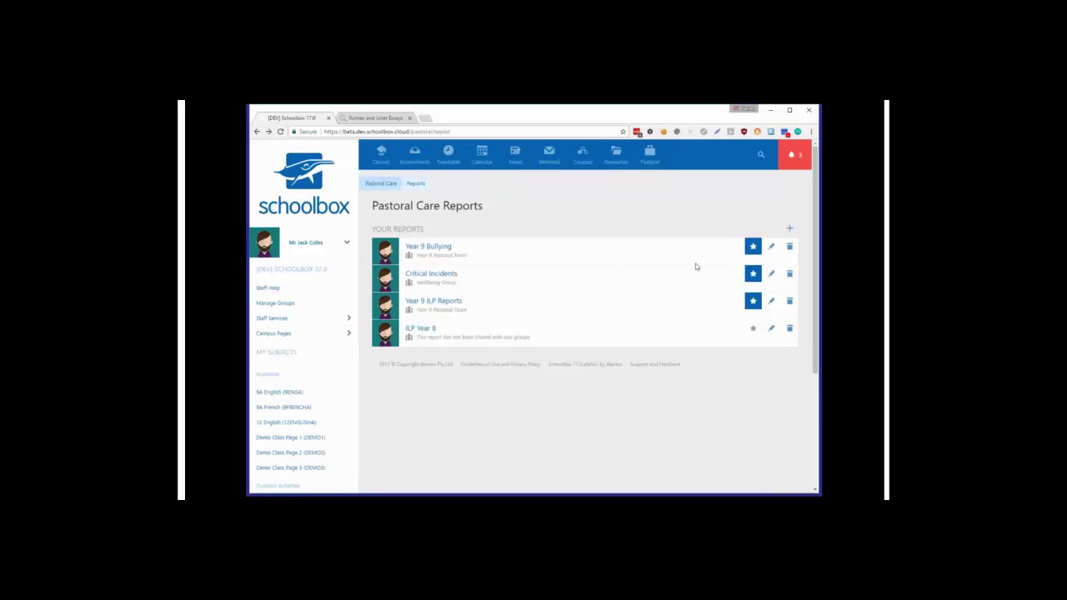
Take the Critical Incidents and Year 9 ILP Reports off the pastoral dashboard and put both back on it.
left_click(753, 273)
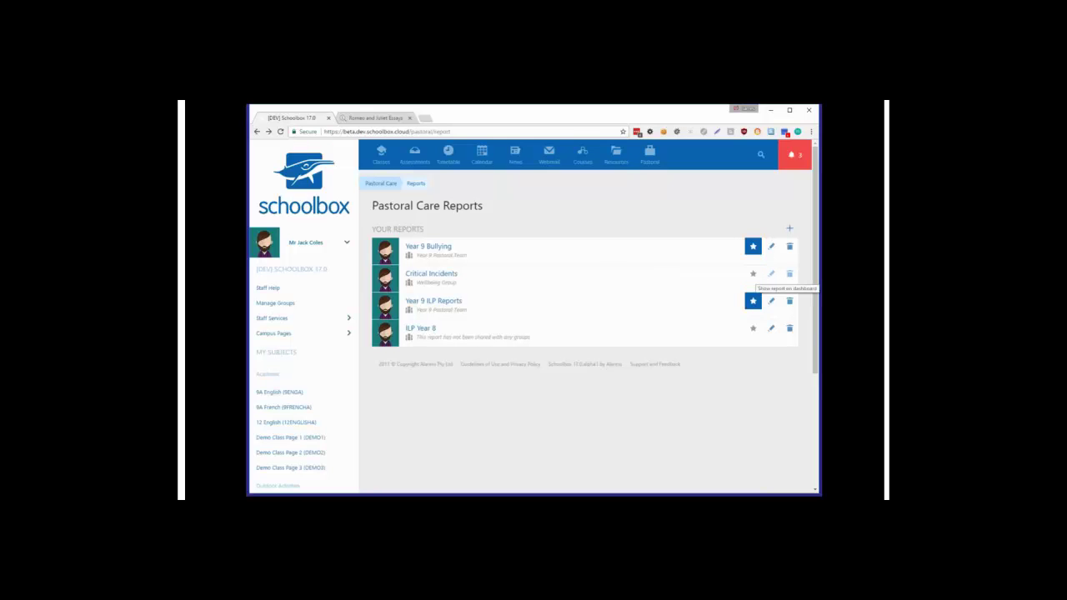
left_click(753, 274)
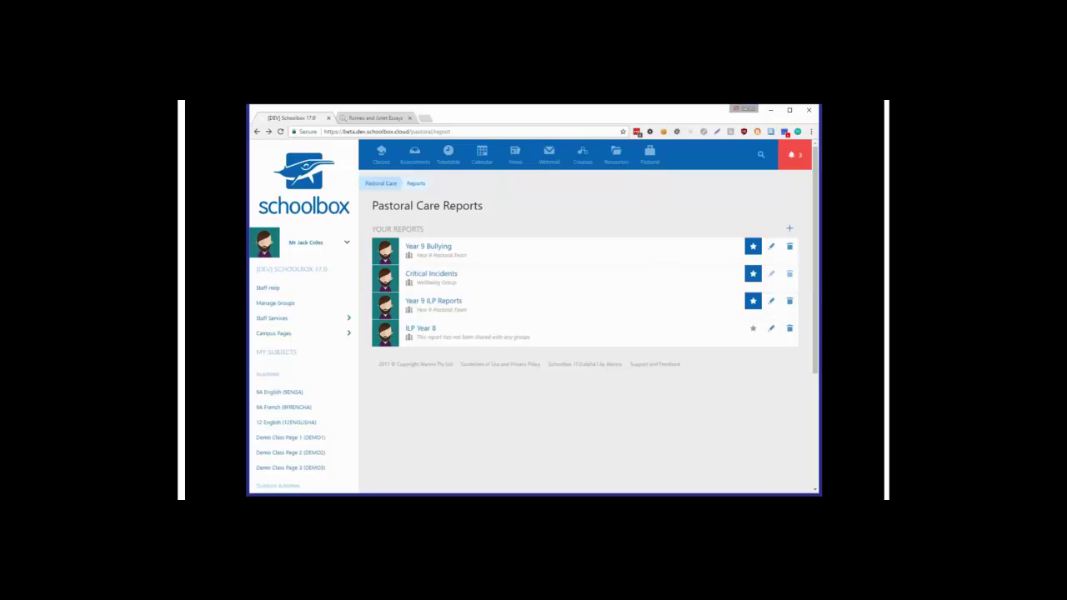
left_click(754, 301)
left_click(755, 302)
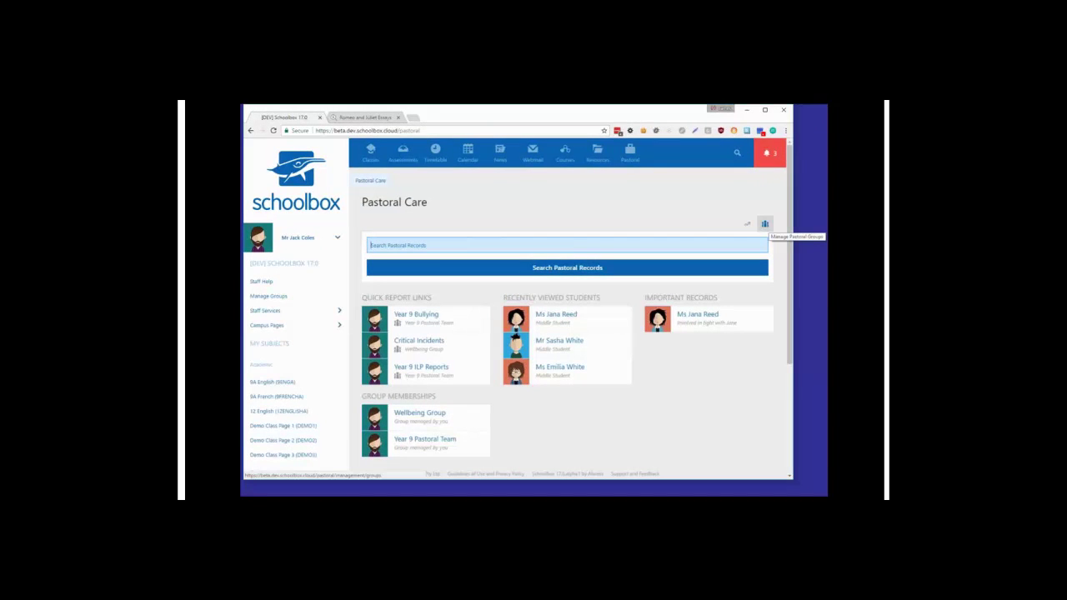
Find a teacher by surname, add them as a member of the Year 9 Pastoral Team group, and save the group.
left_click(765, 223)
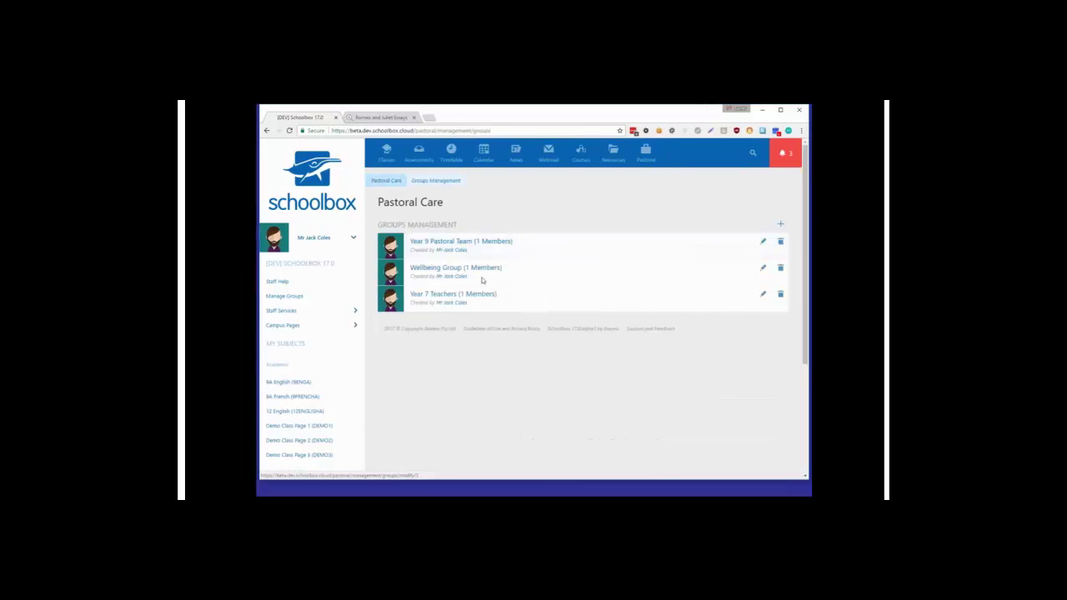
left_click(764, 243)
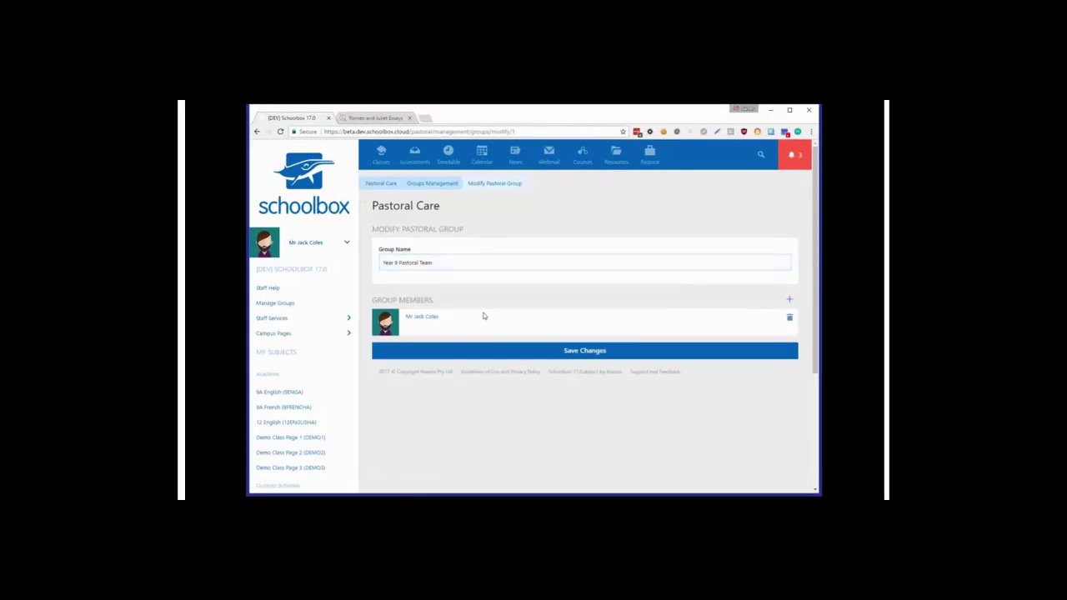
left_click(789, 300)
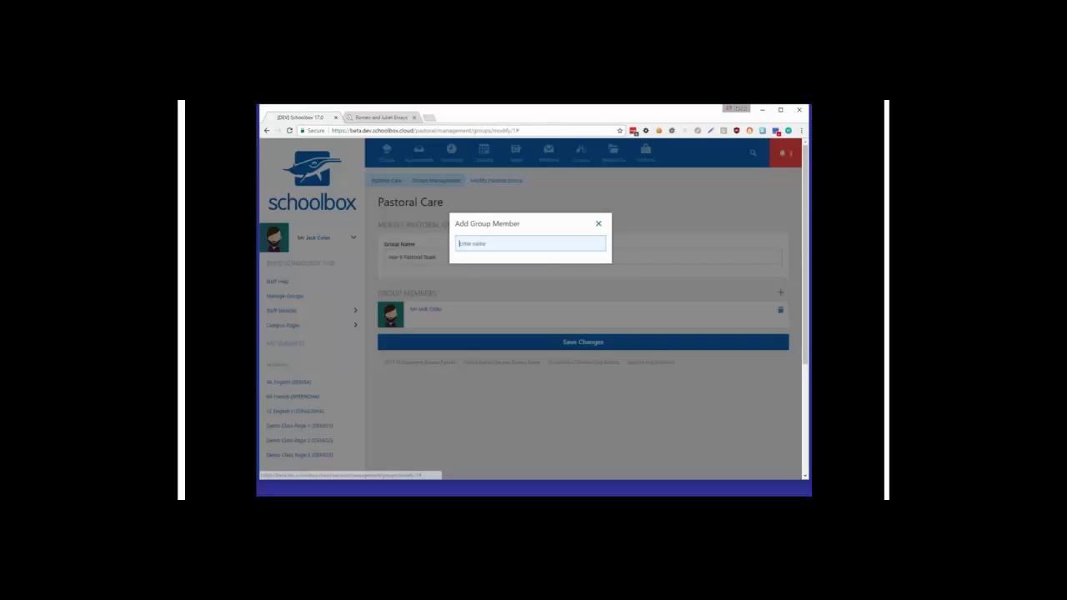
type("chan")
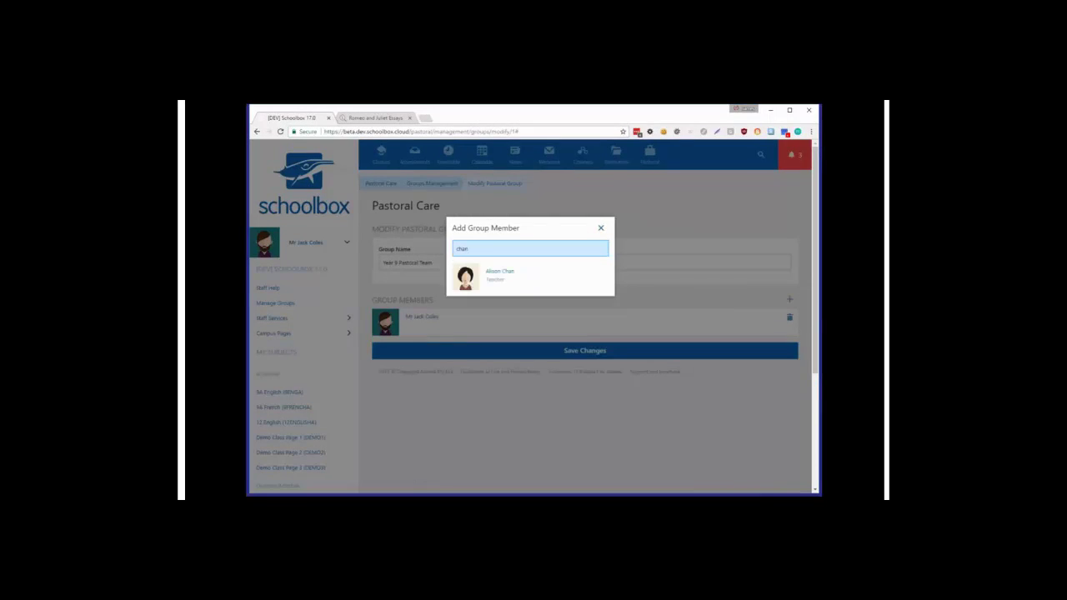
left_click(500, 275)
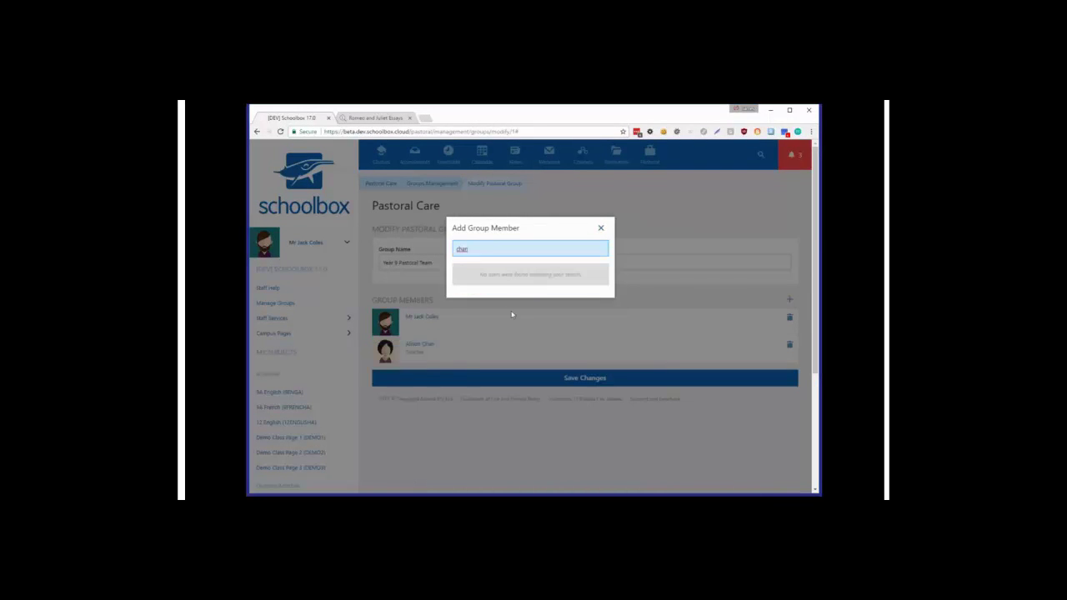
left_click(600, 229)
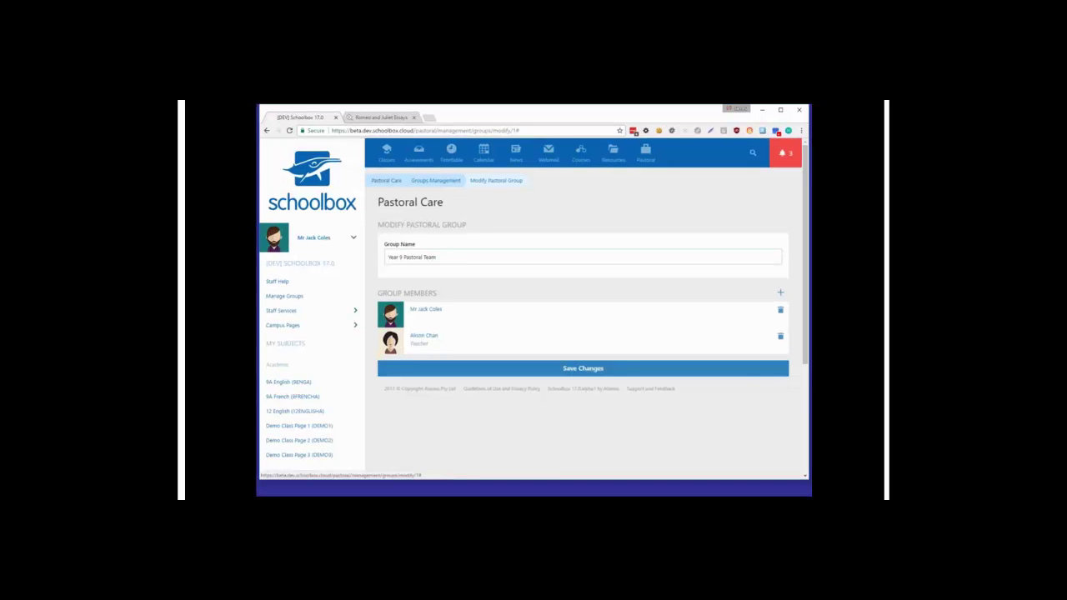
left_click(575, 368)
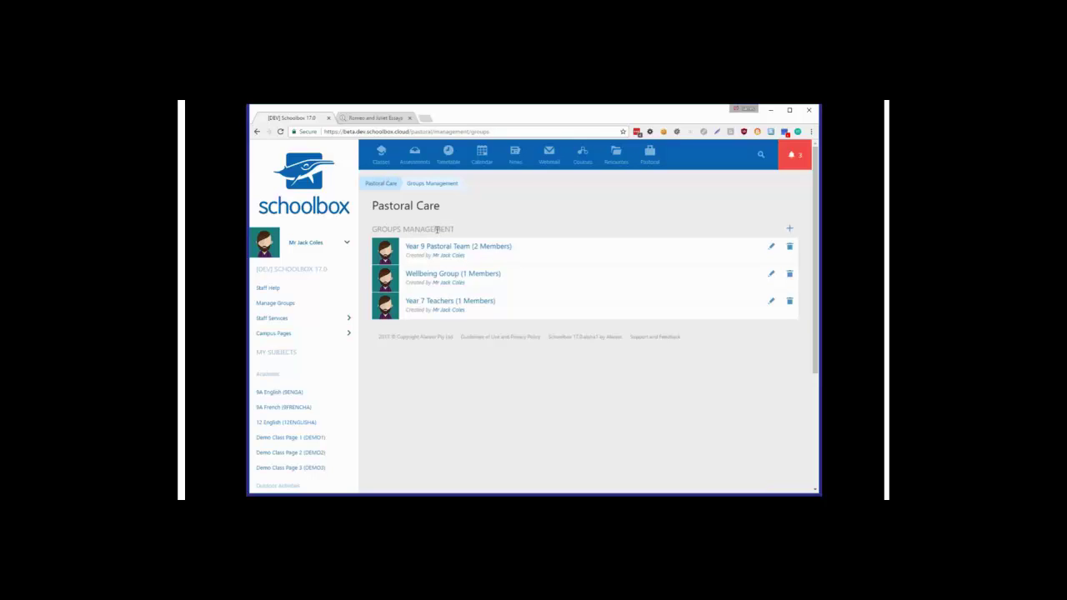
Review the pastoral groups list and the Year 9 Pastoral Team's members, and return to the Pastoral Care dashboard.
left_click_drag(434, 231, 442, 232)
triple_click(439, 231)
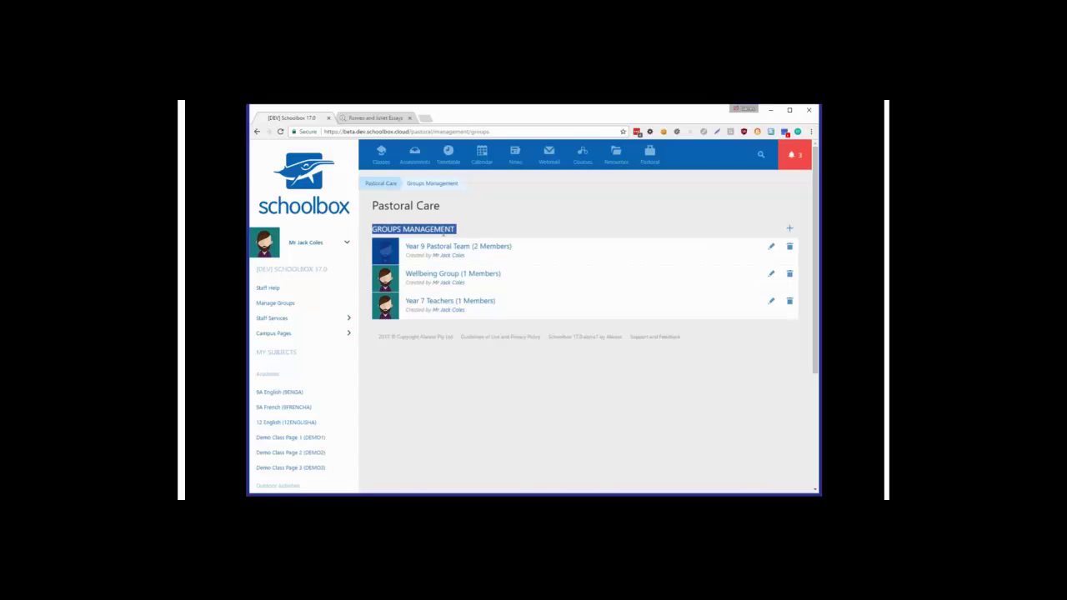
left_click_drag(457, 232, 404, 232)
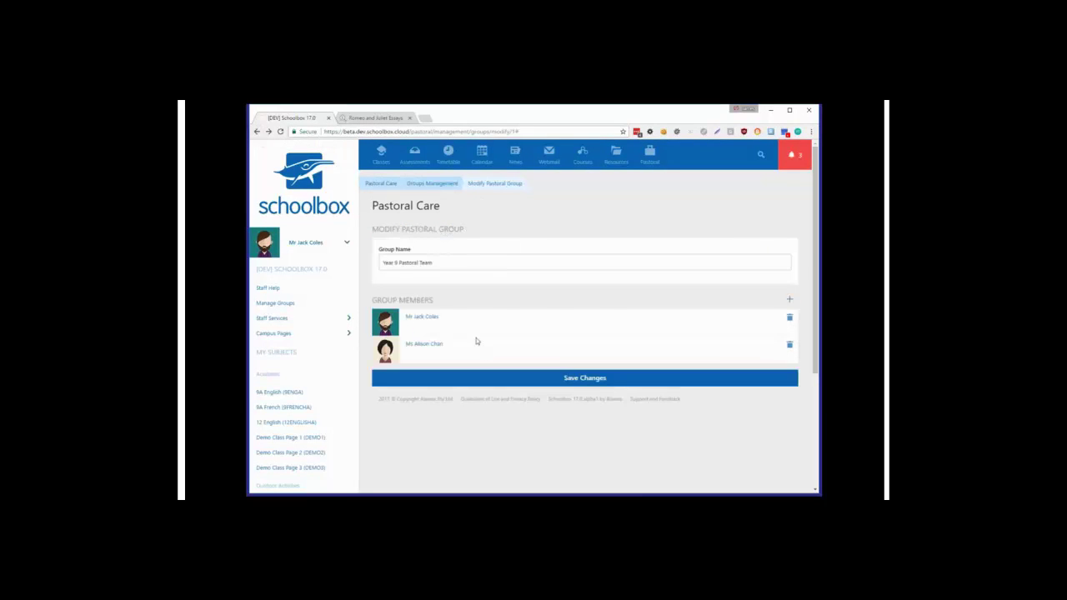
left_click(432, 183)
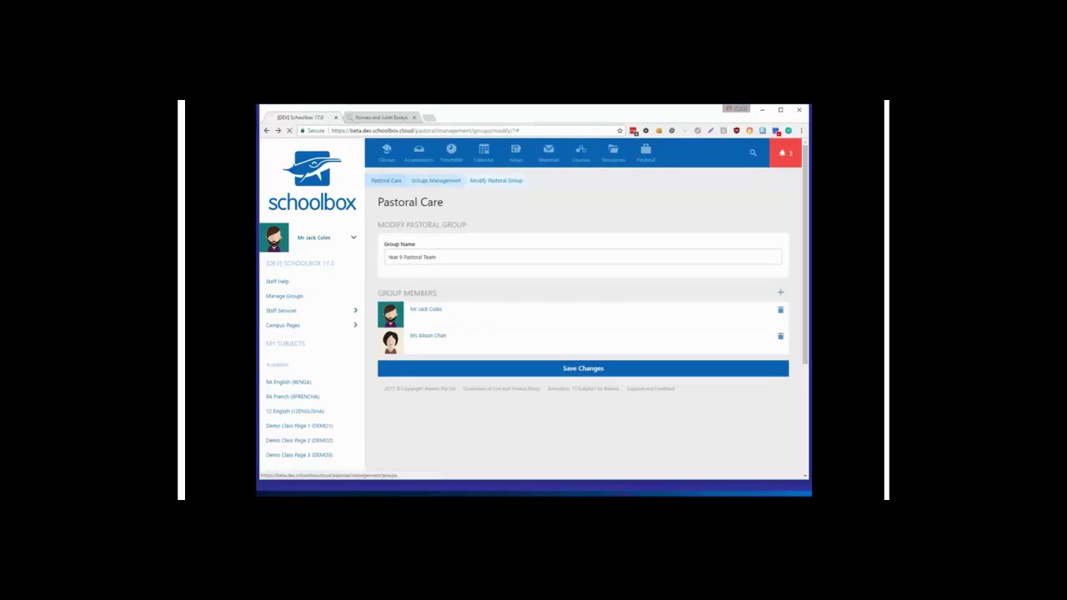
left_click(386, 180)
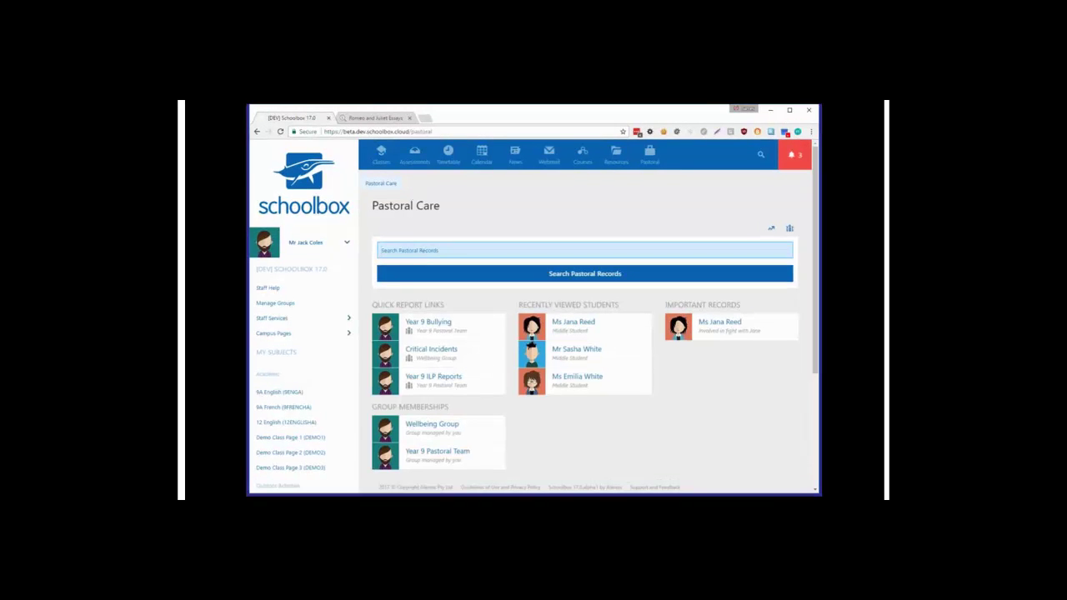
Review the Important Records section of the Pastoral Care dashboard and open the student record listed there.
scroll(437, 296, "down", 1)
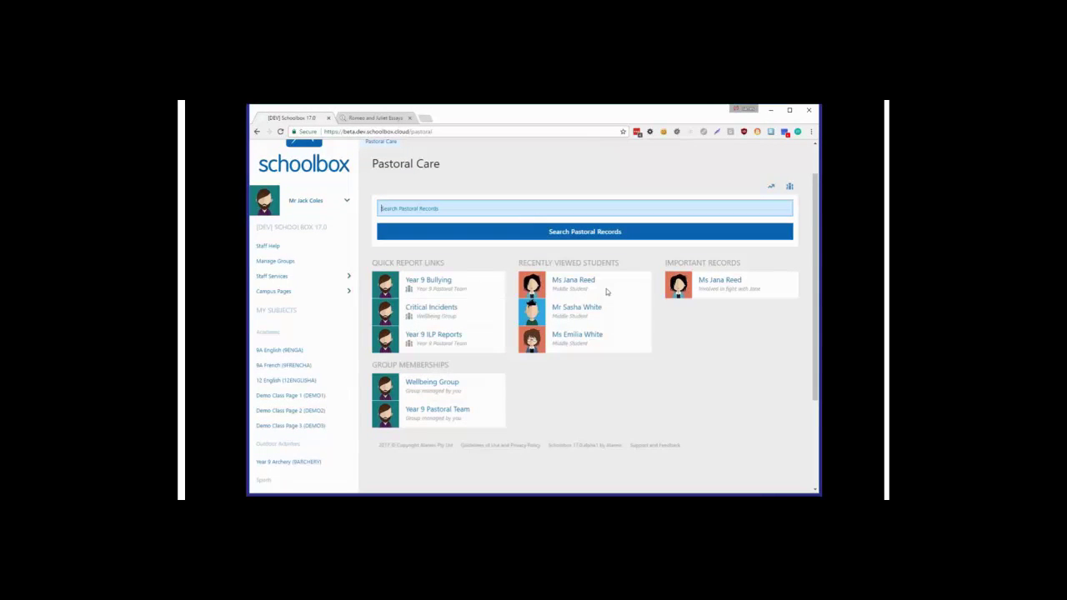
left_click_drag(663, 260, 762, 291)
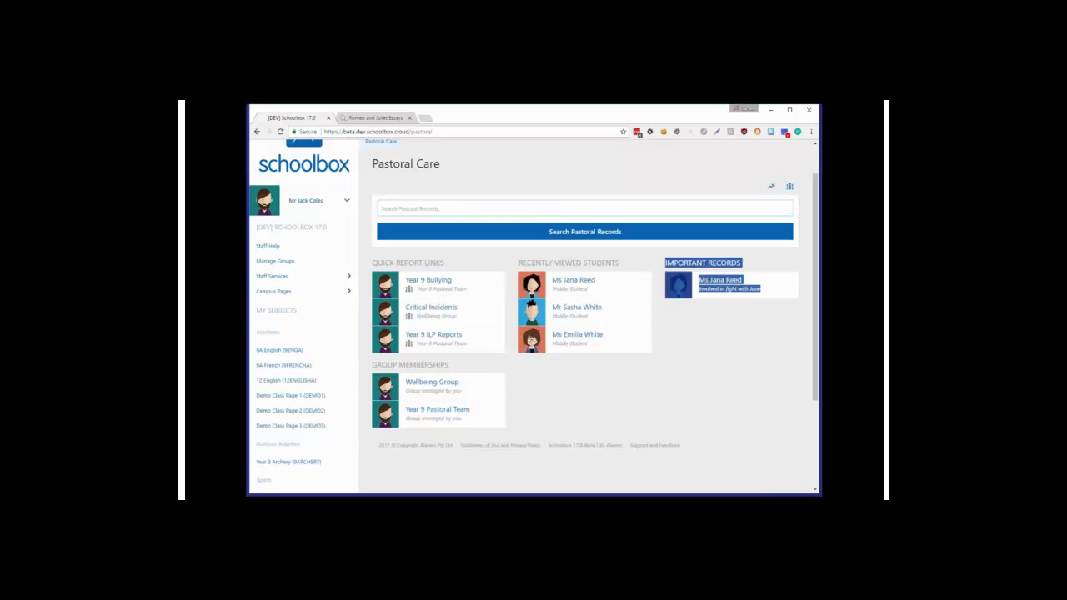
left_click(759, 302)
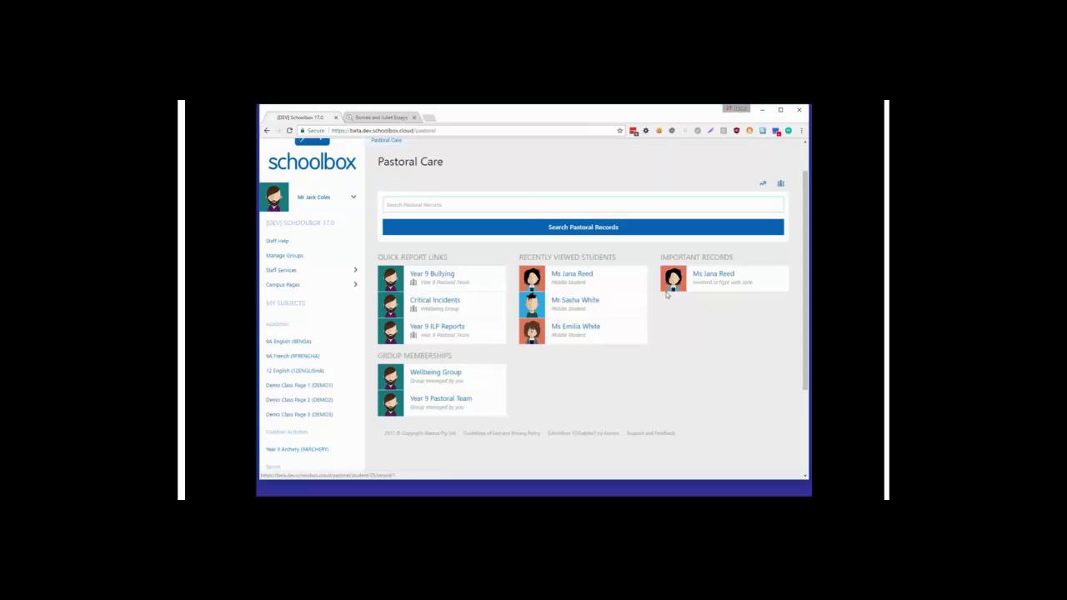
left_click(711, 276)
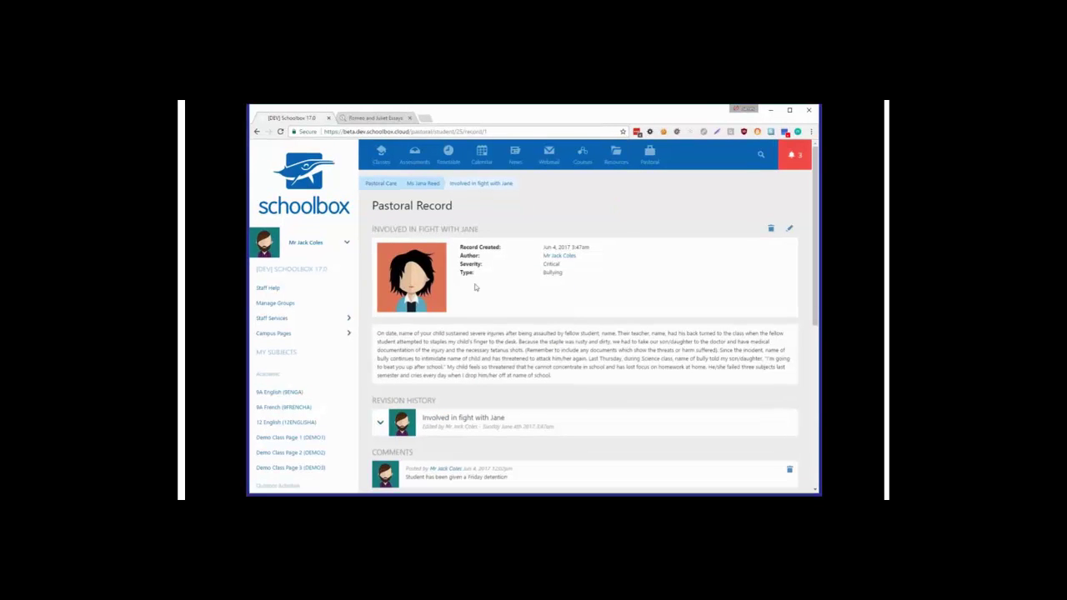
Expand the earlier version in the pastoral record's revision history to read it, and collapse it again.
scroll(470, 289, "down", 1)
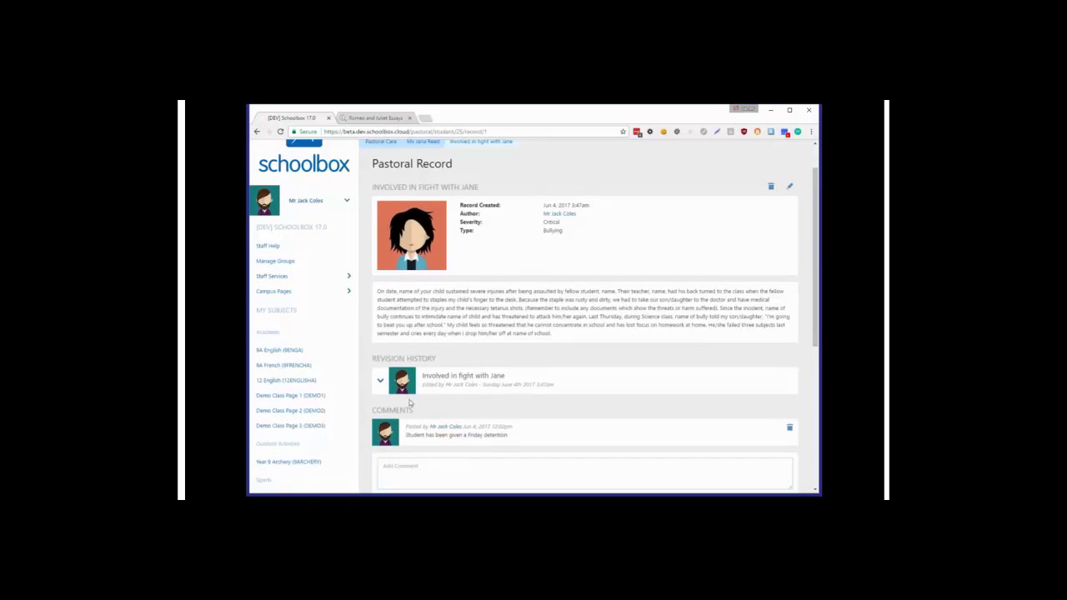
left_click(381, 382)
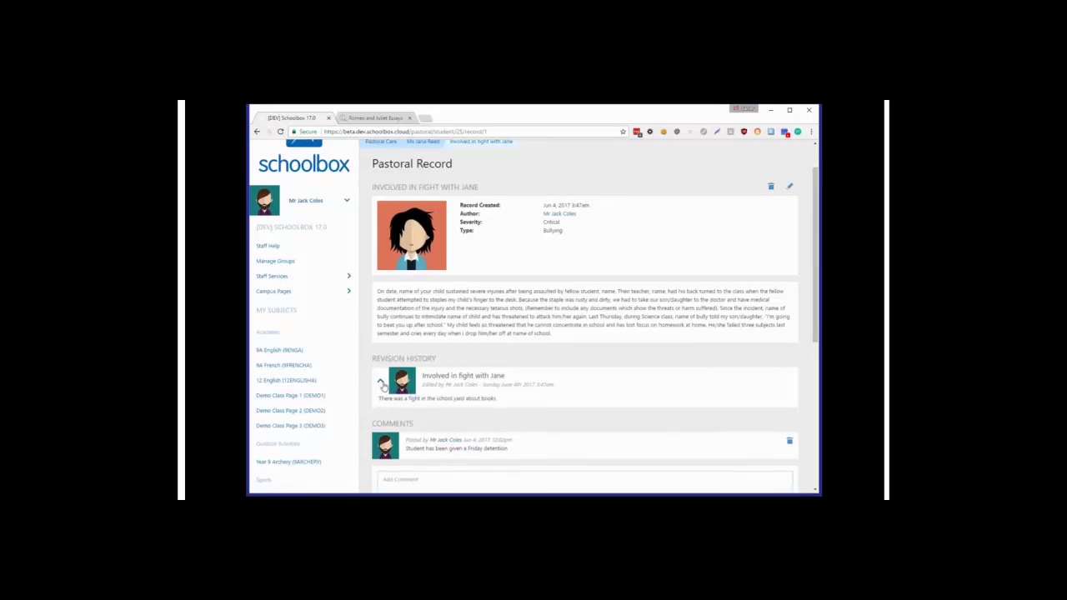
left_click(382, 383)
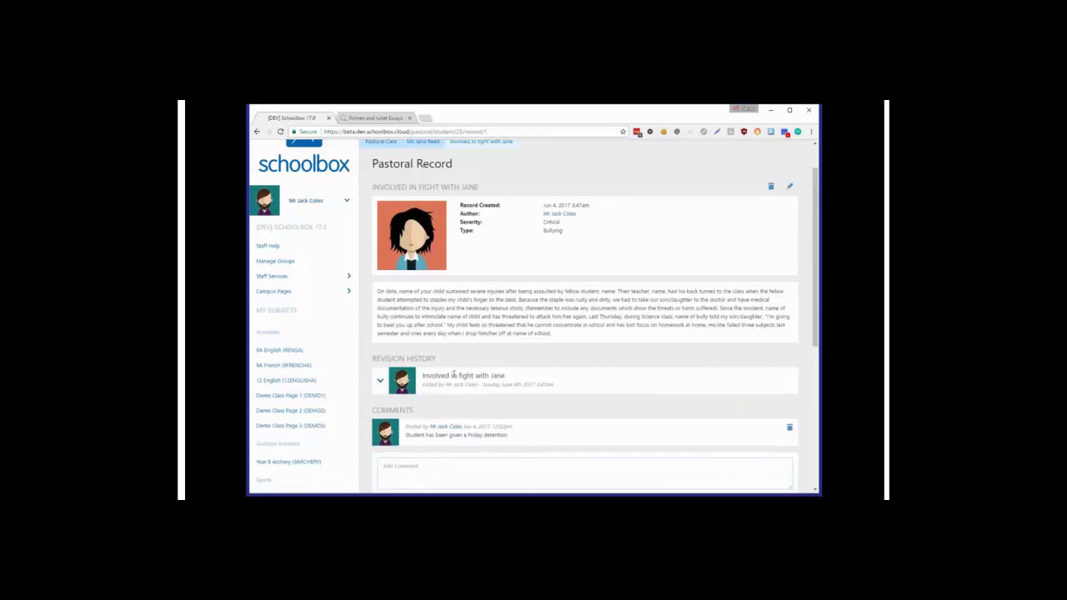
left_click(380, 382)
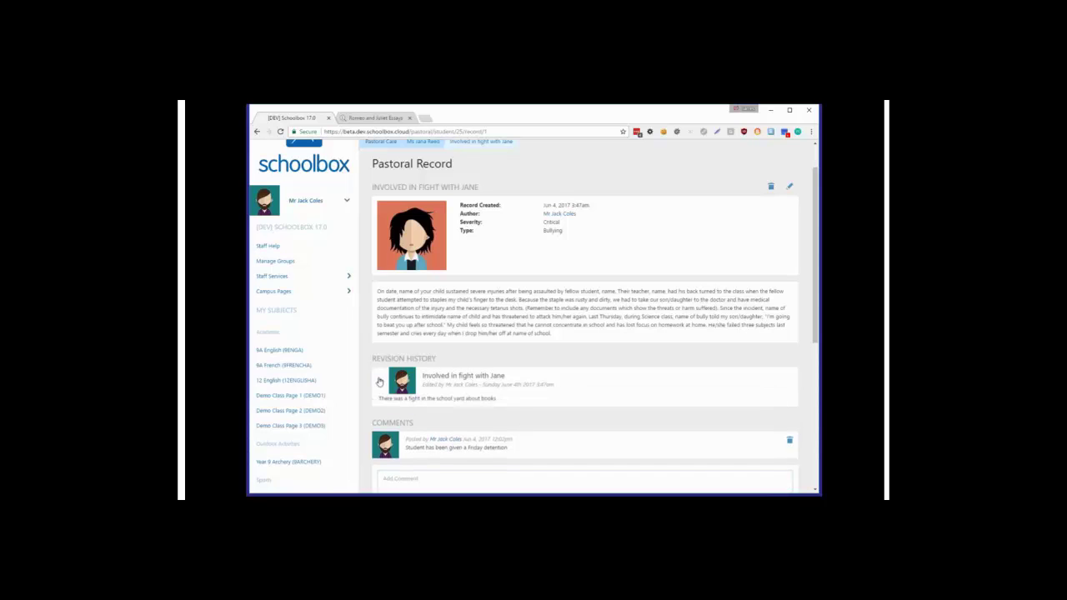
left_click(379, 382)
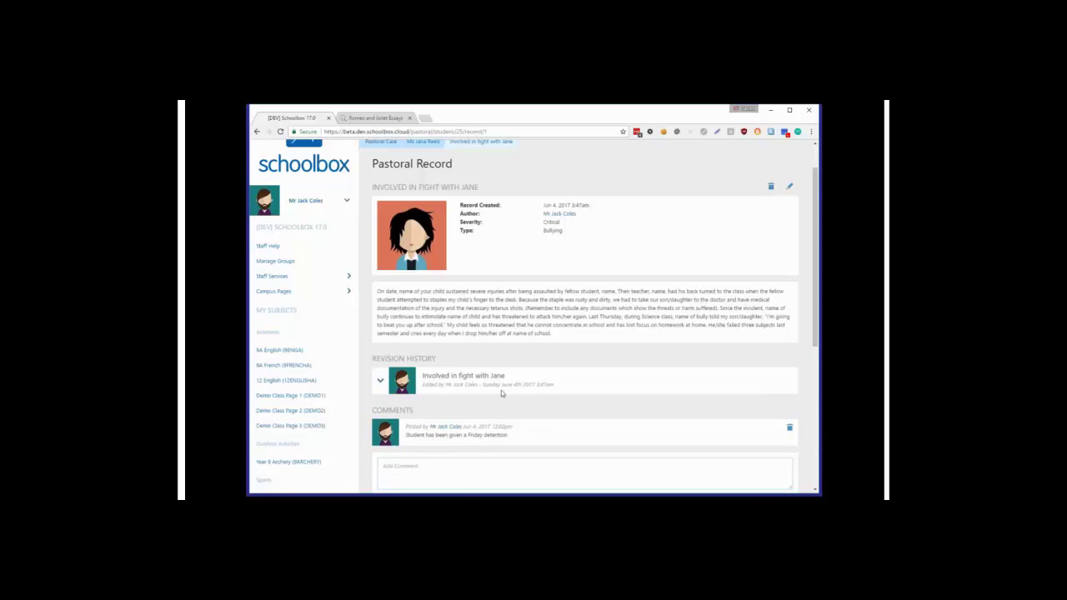
Examine the pastoral record's comments and the user and groups listed under its record visibility.
scroll(508, 382, "down", 2)
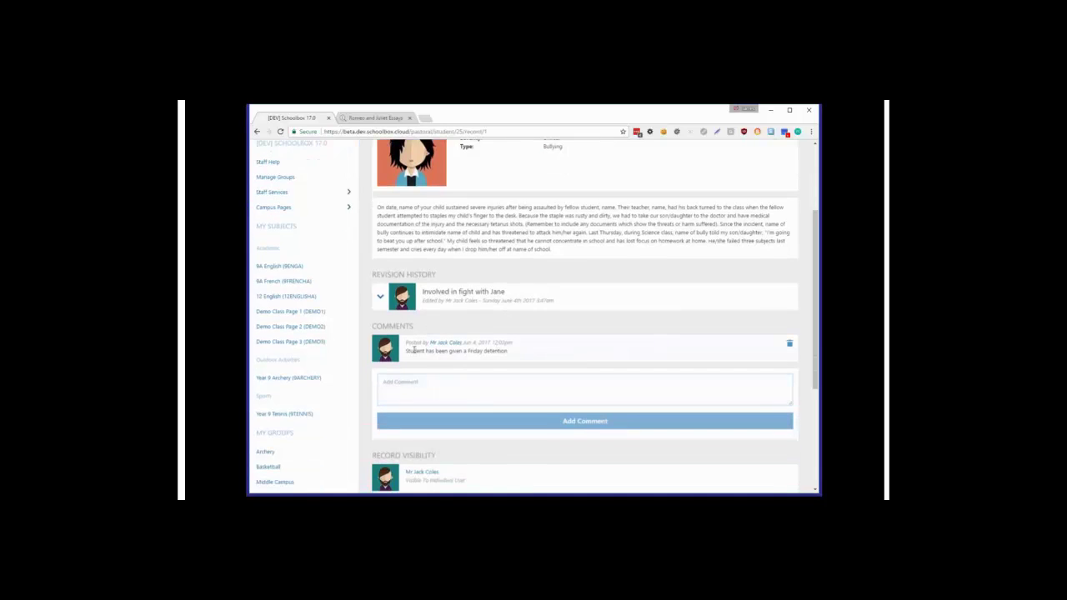
scroll(430, 361, "down", 2)
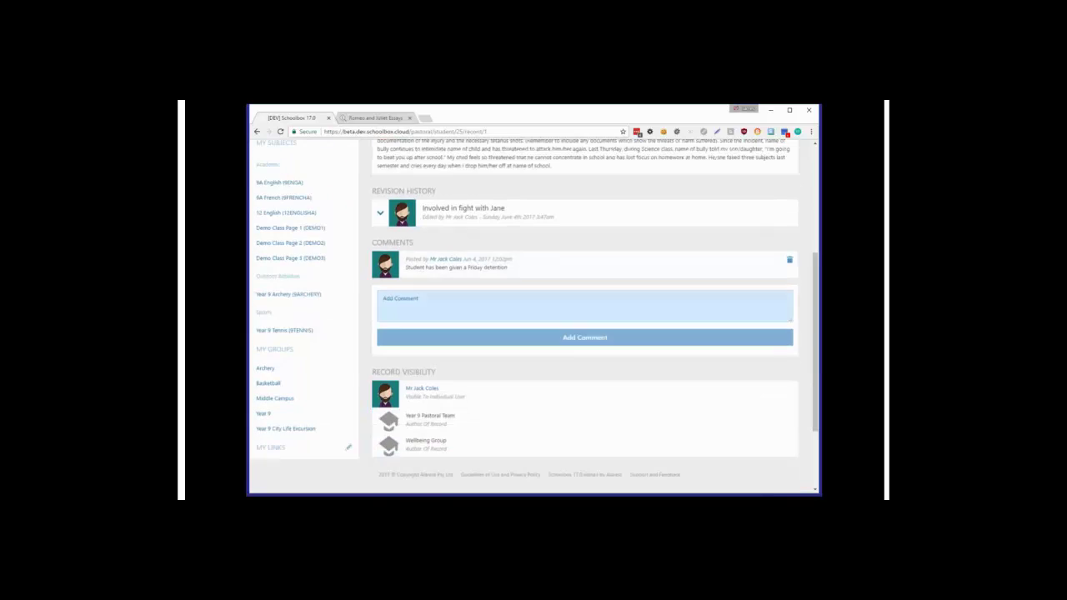
left_click_drag(412, 371, 405, 413)
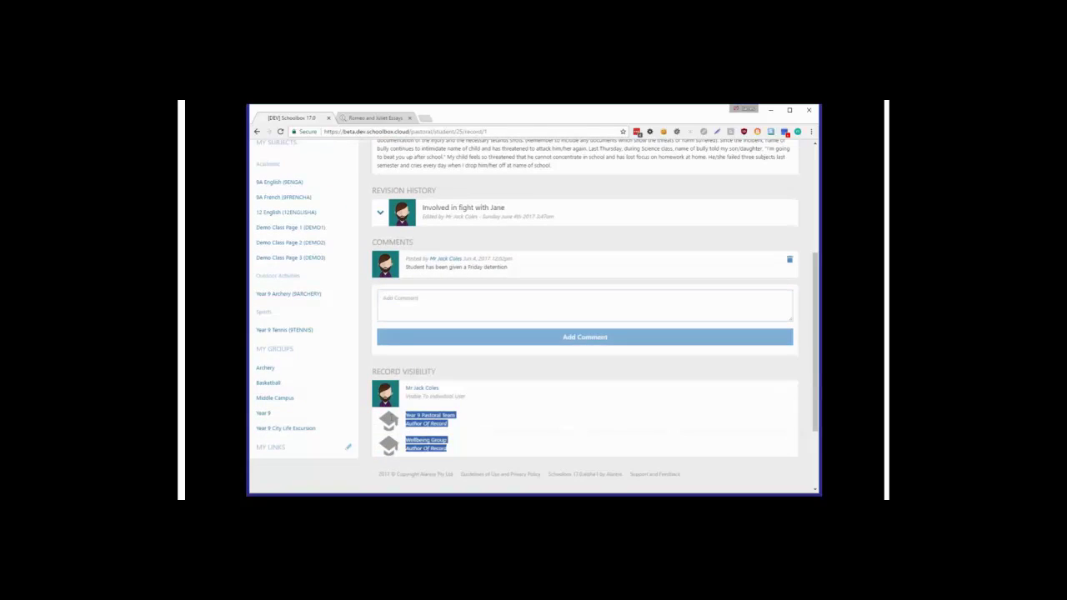
left_click(478, 428)
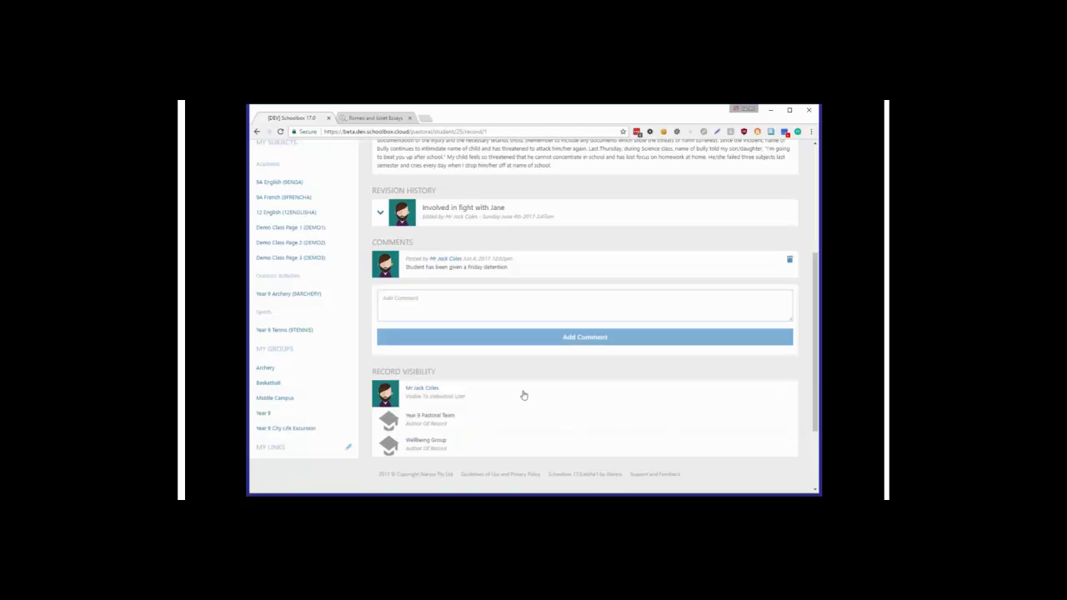
scroll(524, 395, "up", 5)
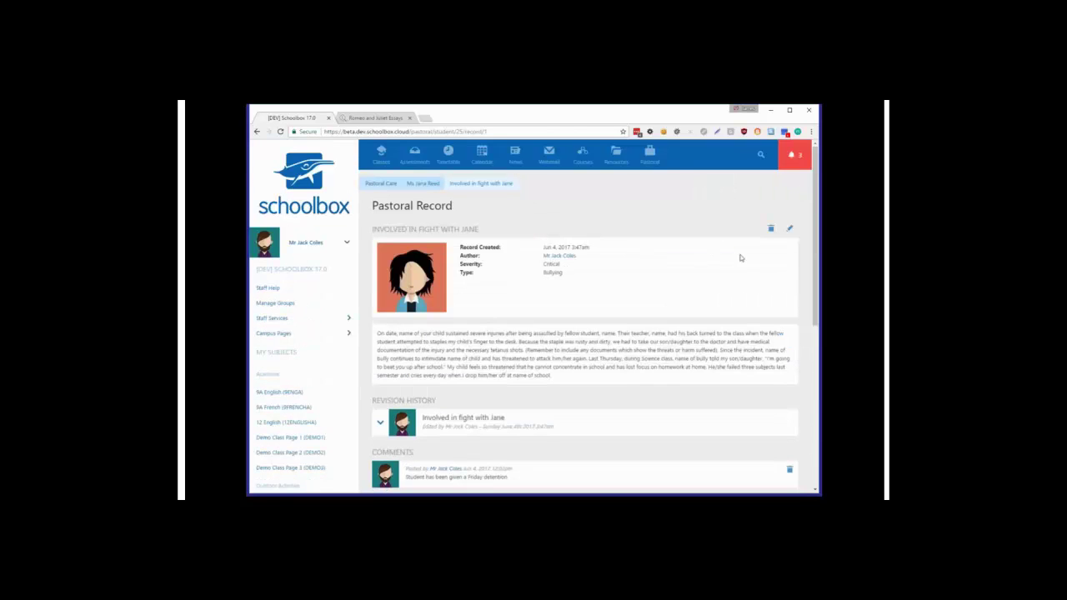
Open the pastoral record for editing and examine its type, severity, tags, description, document upload and record visibility options.
left_click(789, 227)
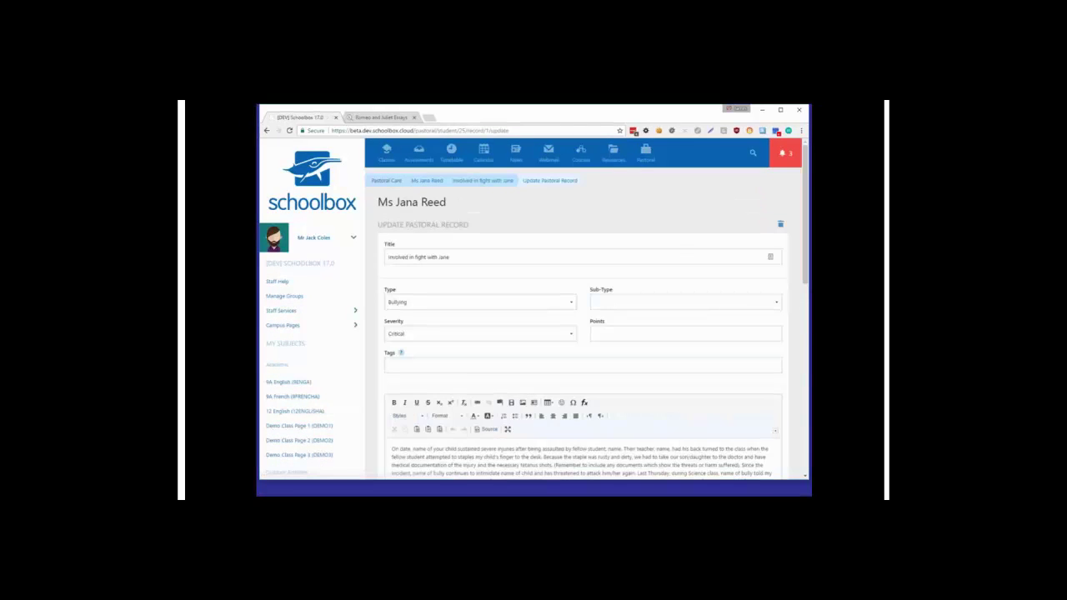
scroll(482, 300, "down", 3)
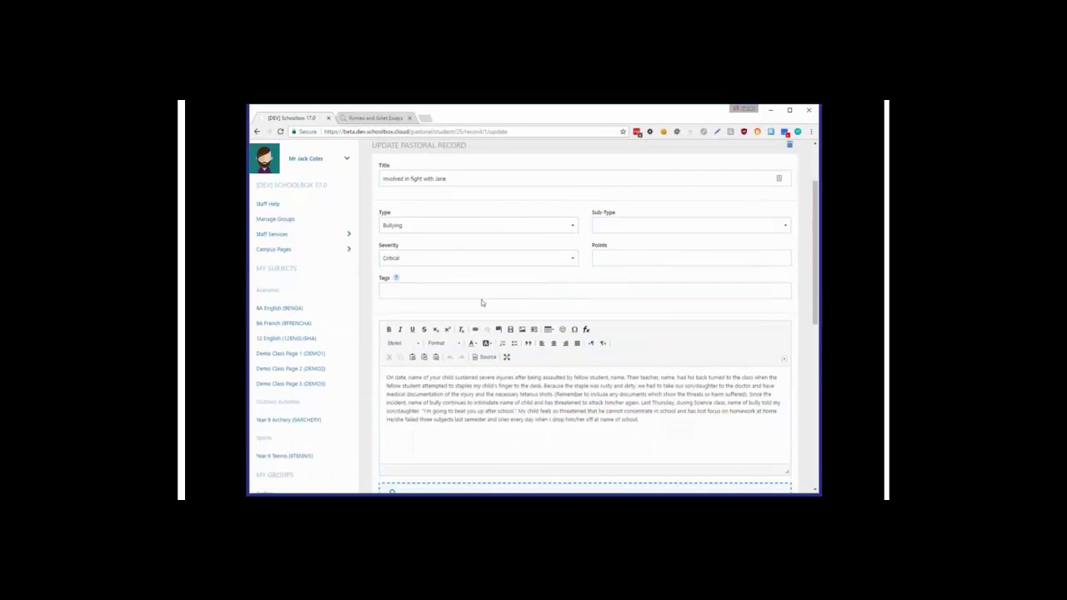
scroll(481, 303, "down", 5)
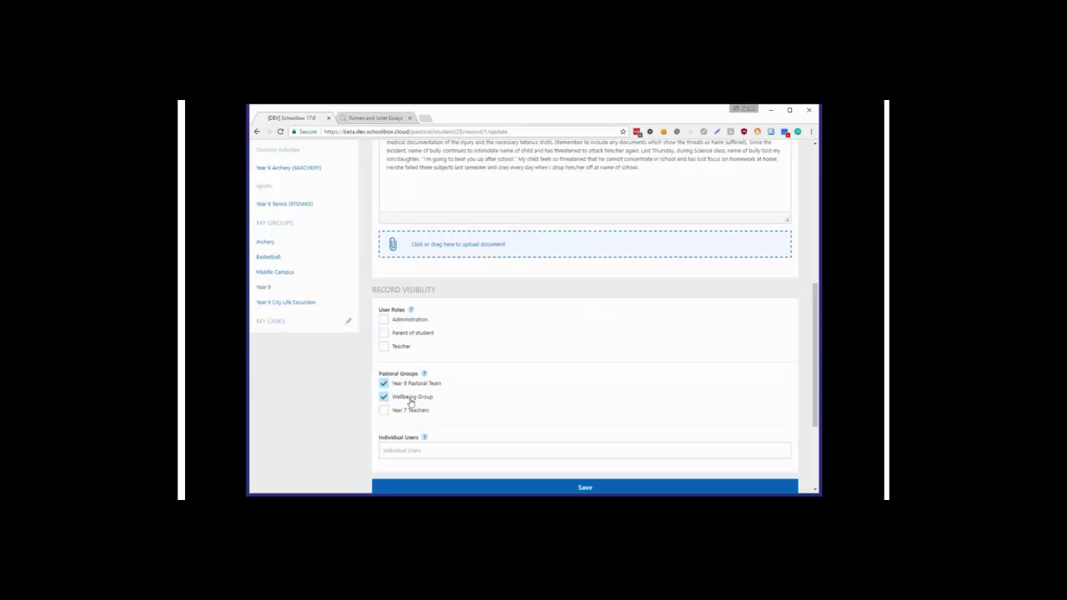
Make the record visible to the Year 7 Teachers pastoral group, clear that choice again, and look back over the edit form.
left_click(387, 410)
left_click(416, 413)
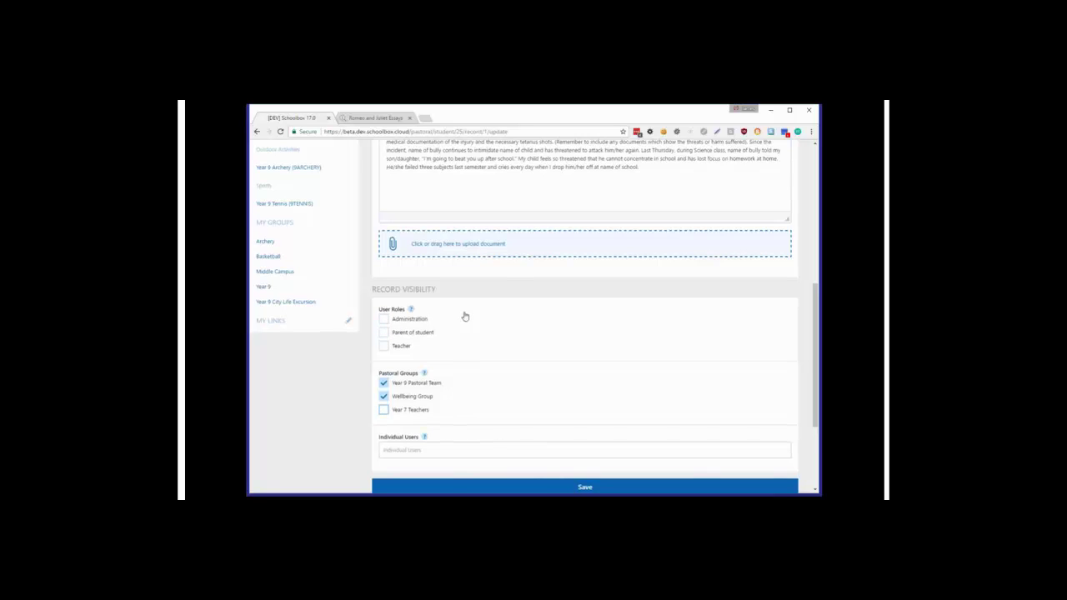
scroll(465, 314, "down", 1)
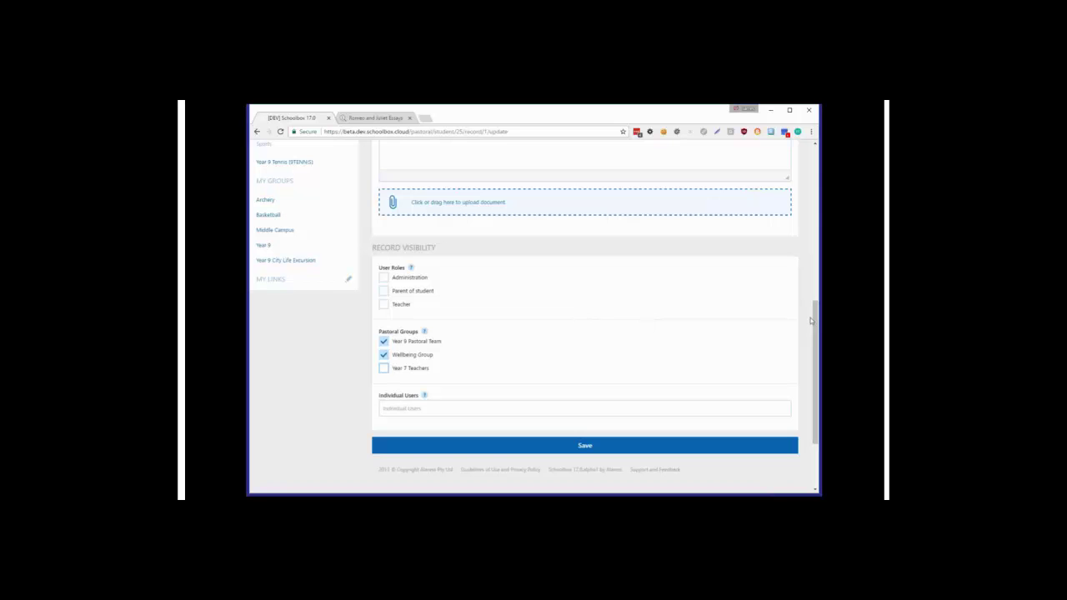
scroll(811, 317, "up", 3)
scroll(462, 216, "up", 5)
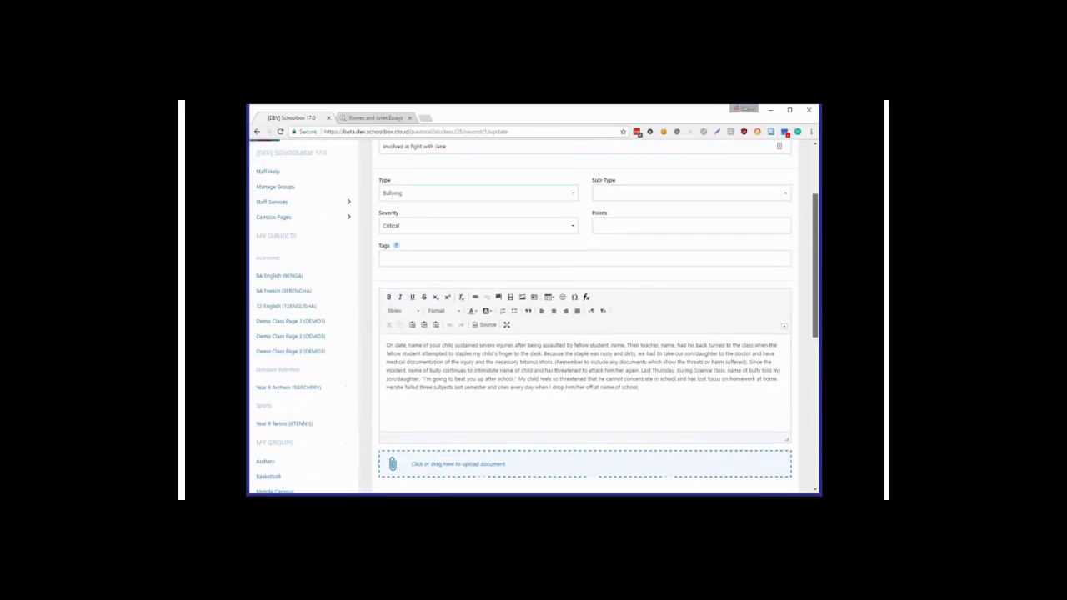